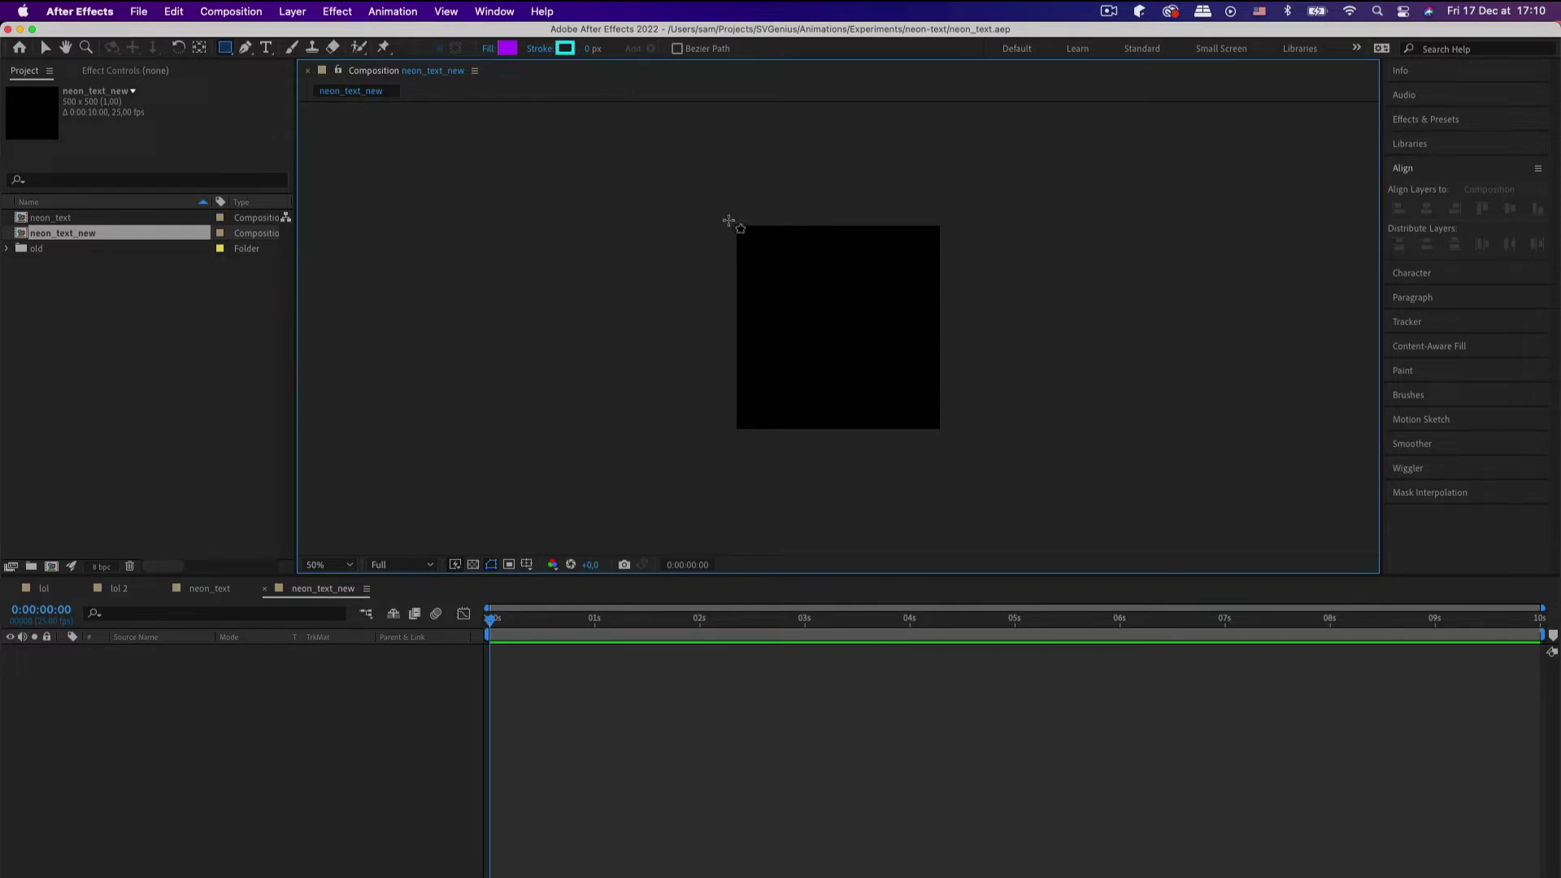
# Step: Draw a rectangle covering the whole composition and give it a black fill
pyautogui.moveTo(728, 220); pyautogui.dragTo(946, 432)
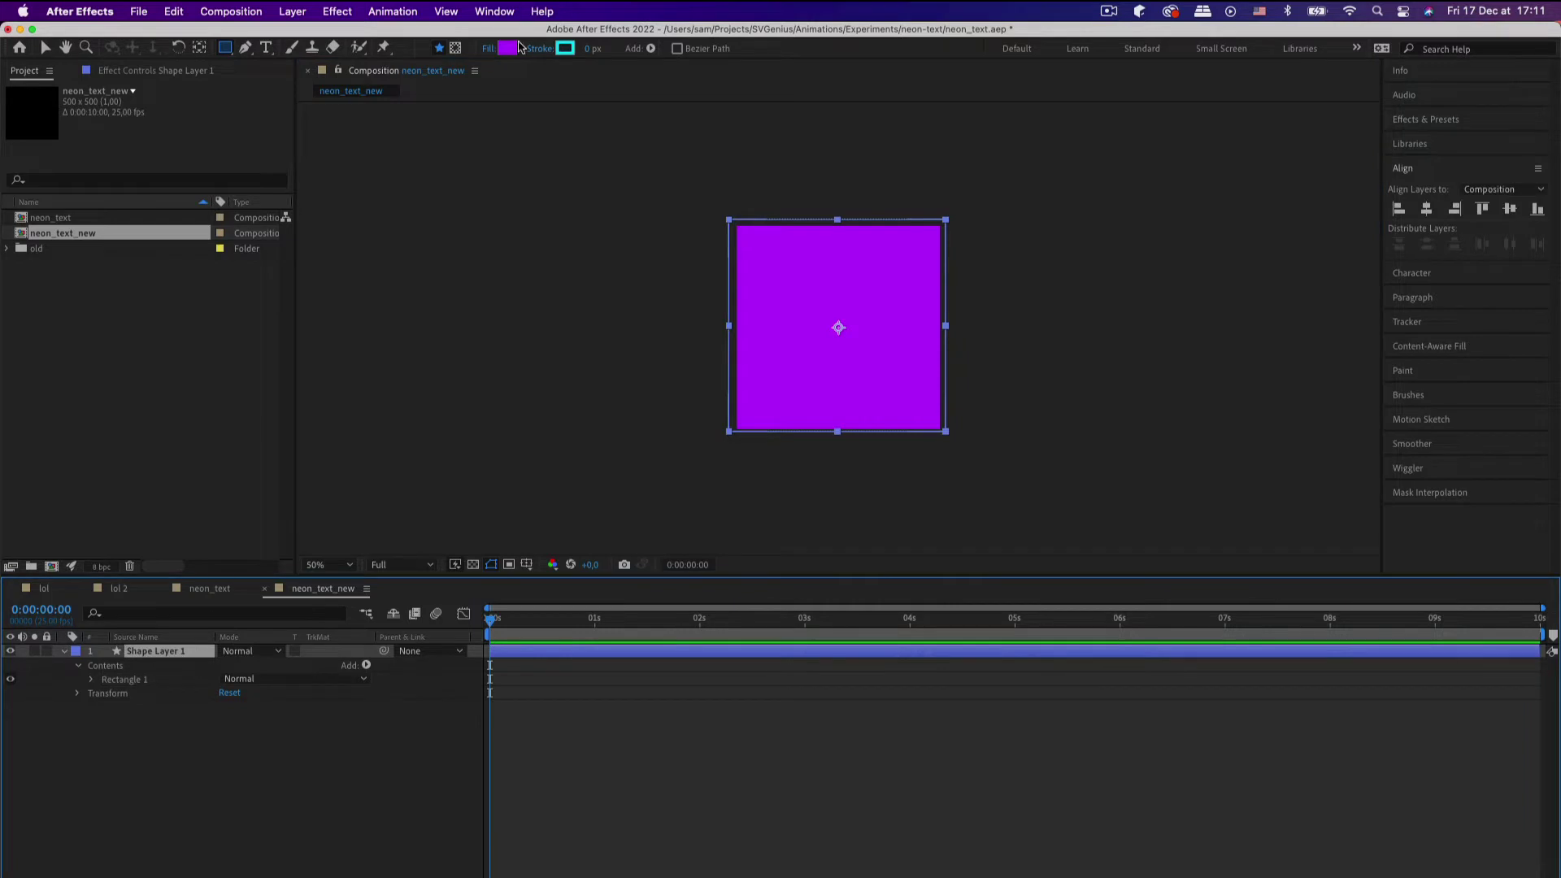
pyautogui.press('Return')
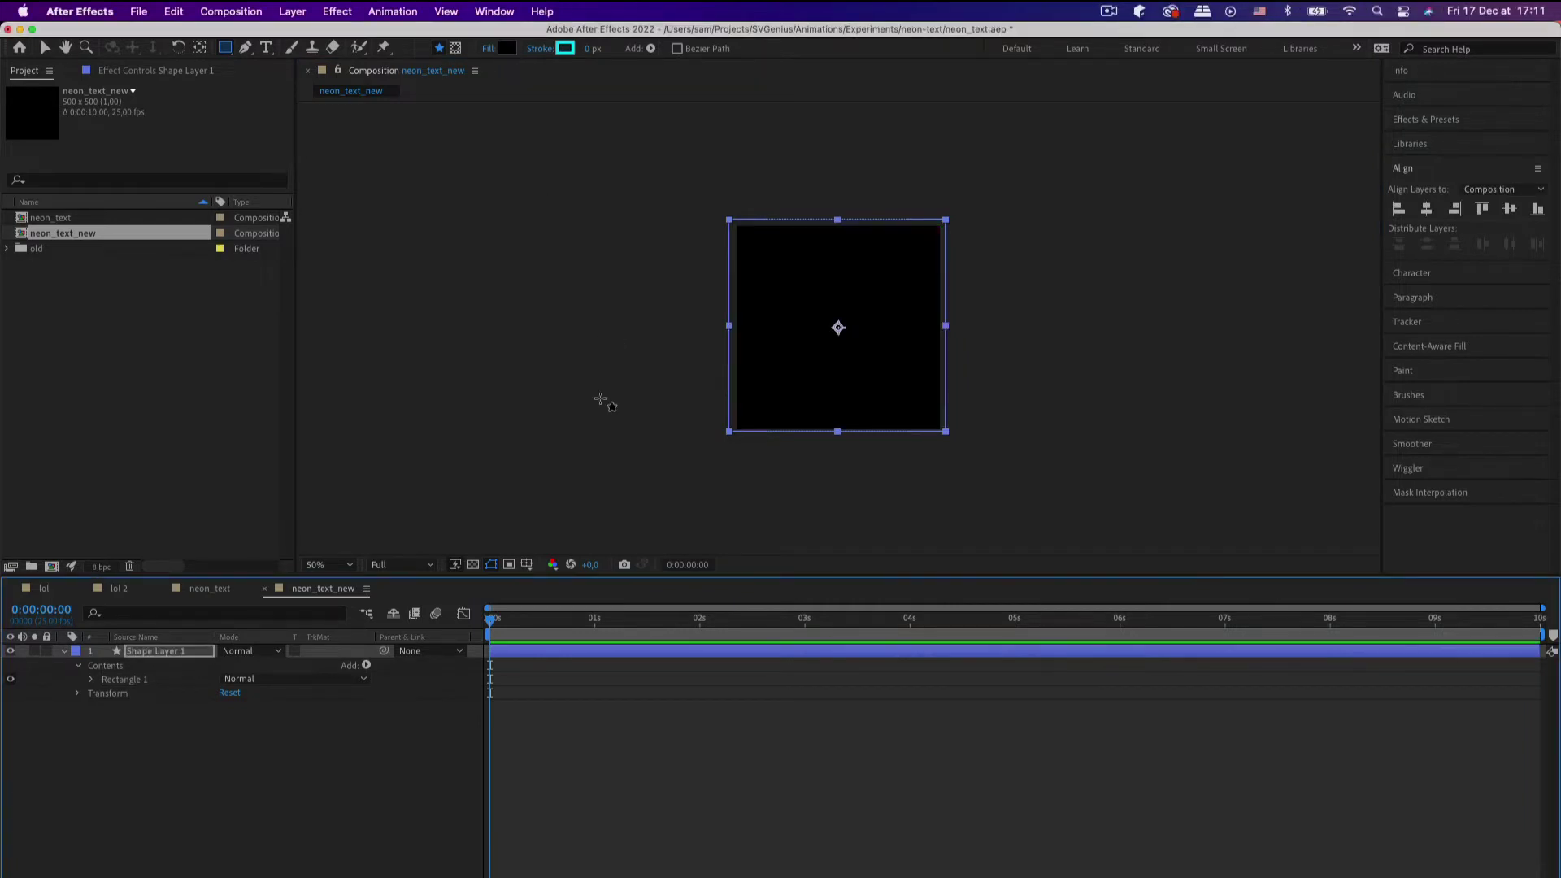
# Step: Rename the rectangle's shape layer to "background", then lock and collapse it
pyautogui.press('Return')
pyautogui.write('background')
pyautogui.press('Return')
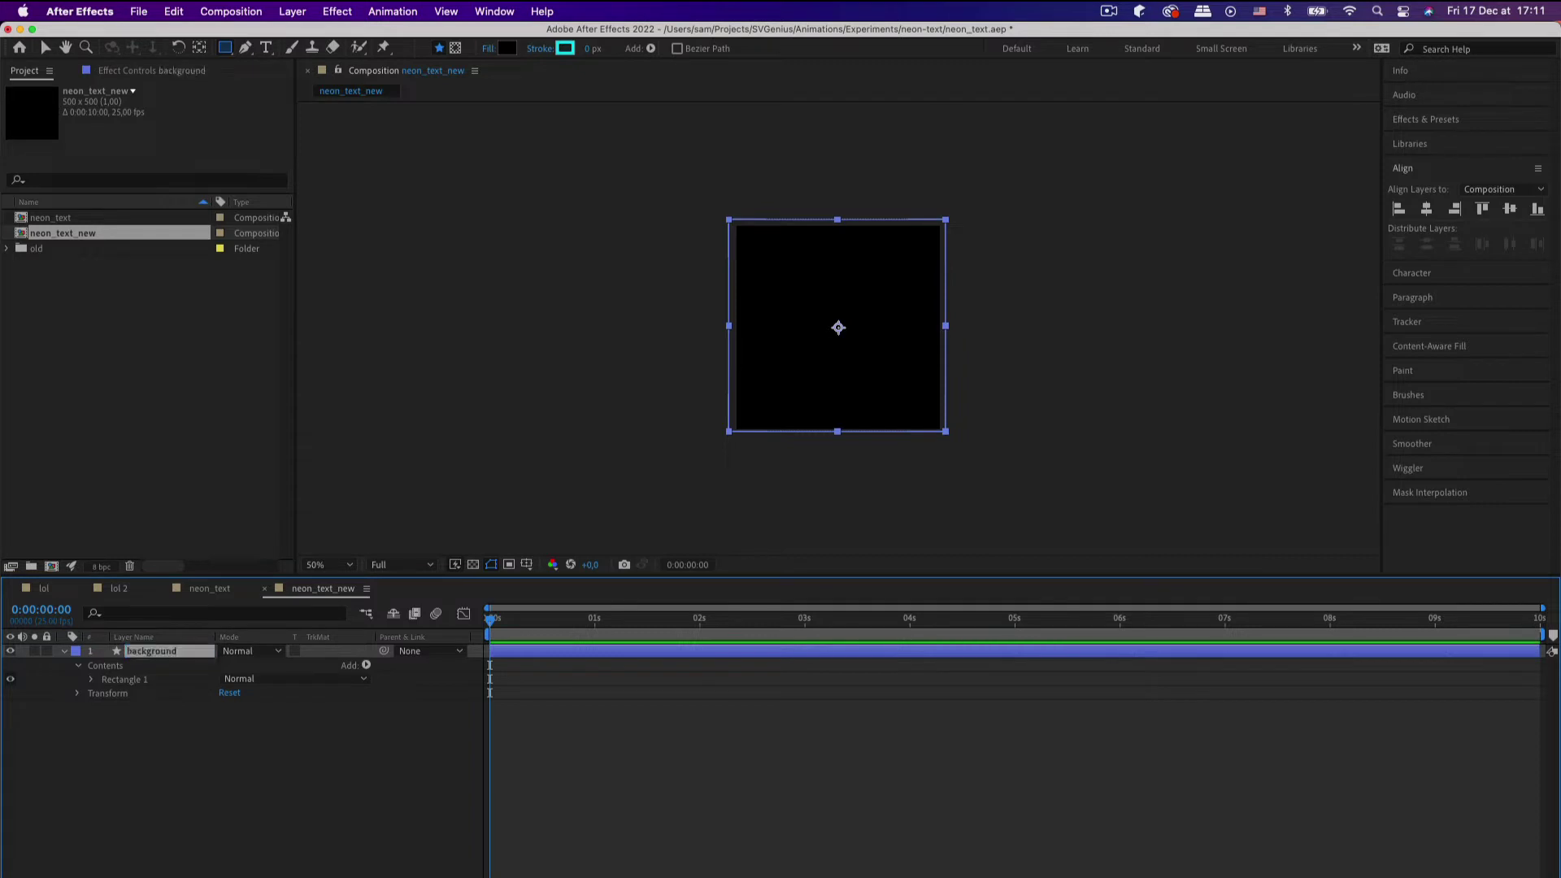
pyautogui.click(46, 651)
pyautogui.click(64, 651)
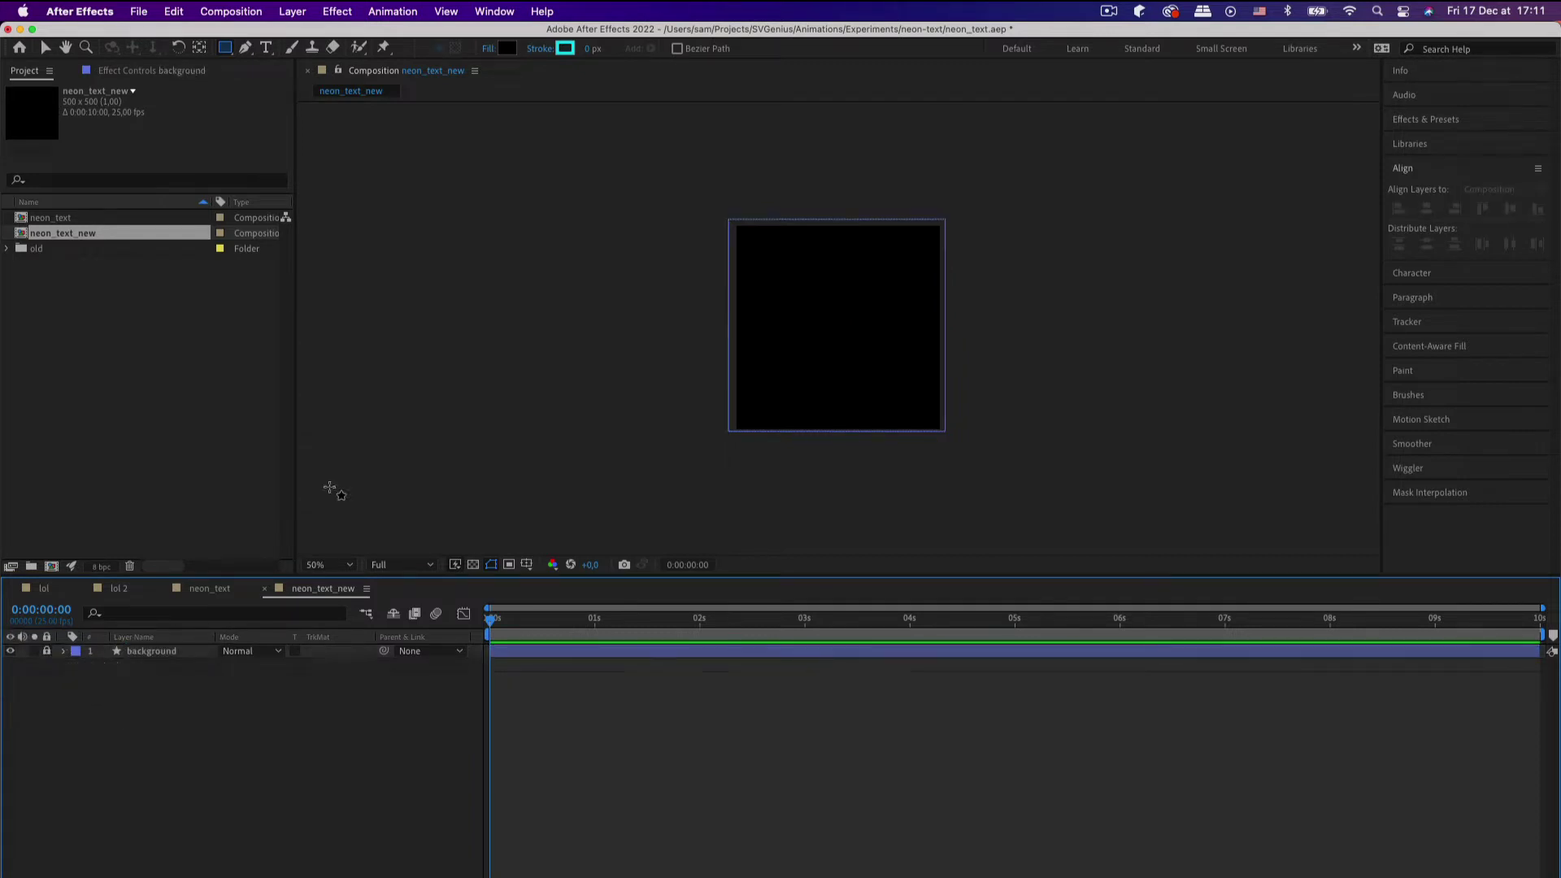
# Step: Add a text layer reading "Lottie" inside the composition
pyautogui.click(265, 47)
pyautogui.click(782, 338)
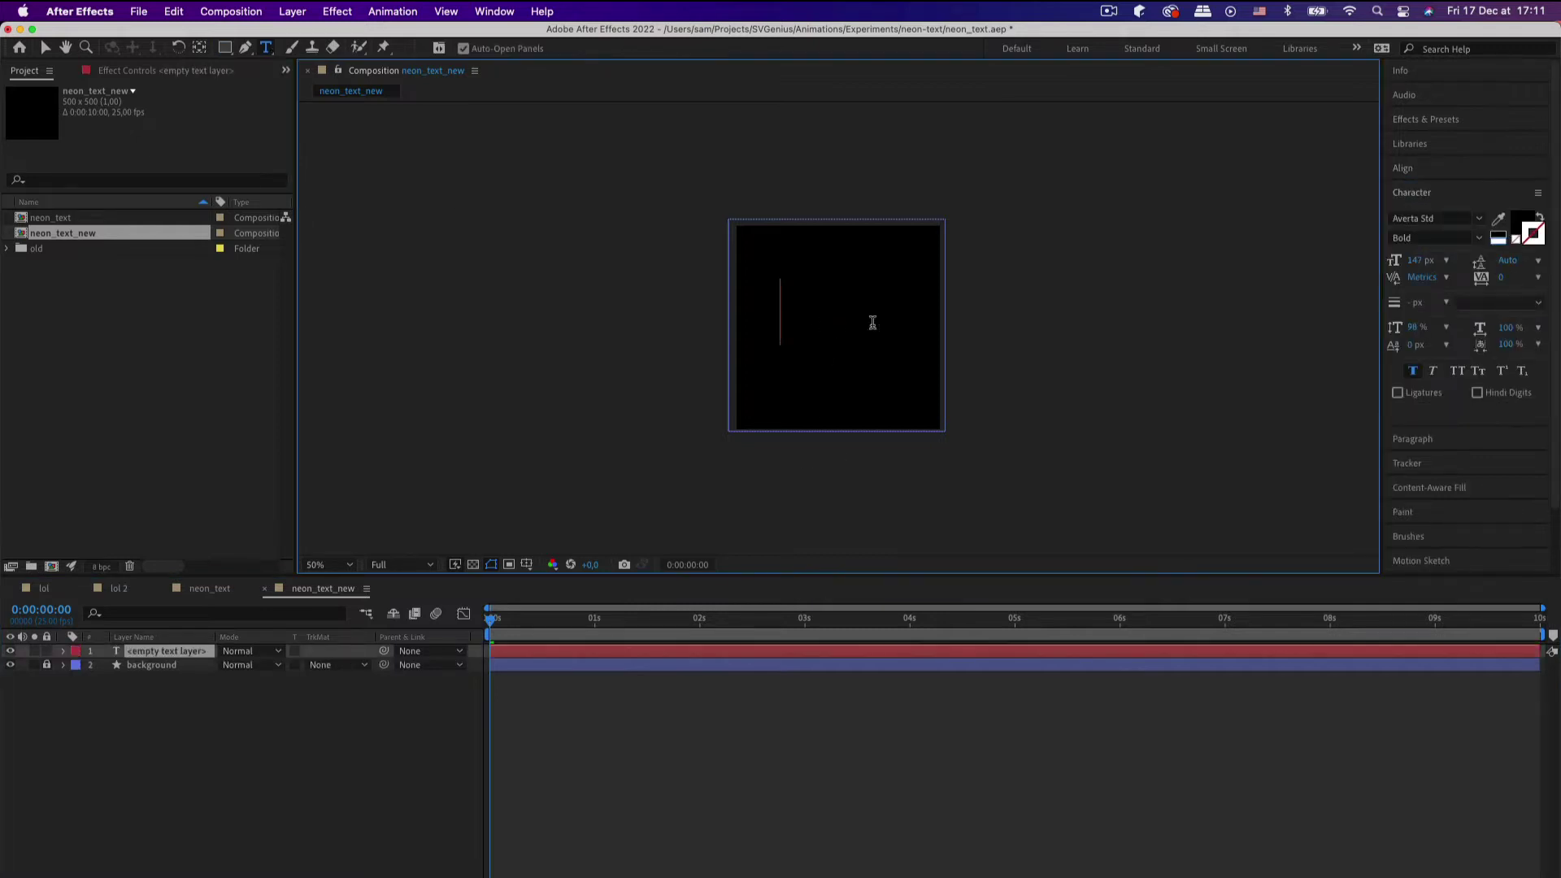
pyautogui.write('Lottie')
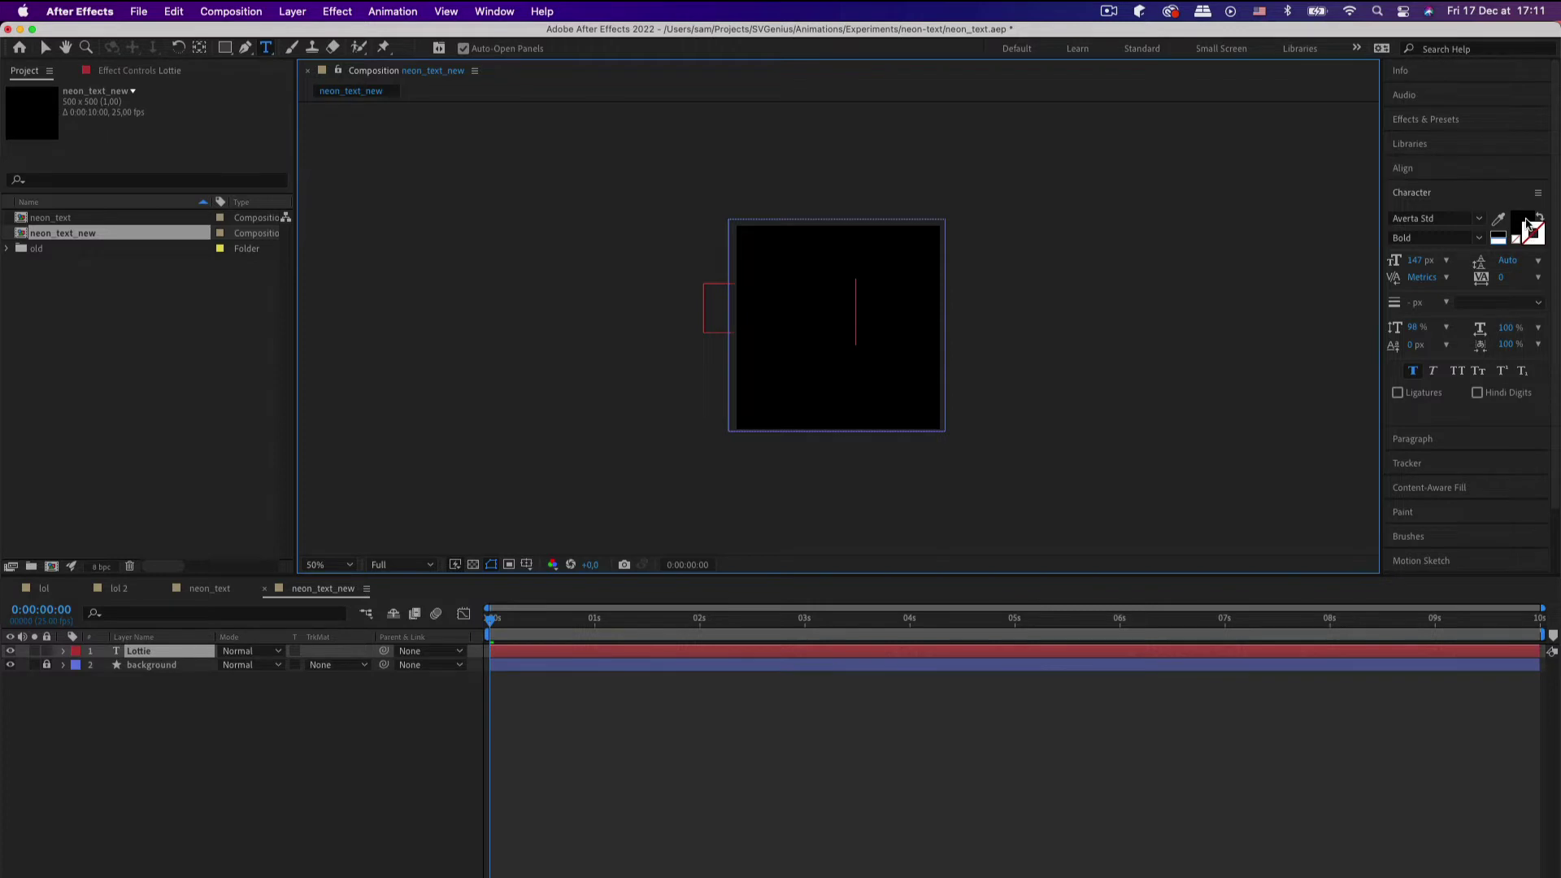
# Step: Try to give the text no fill and a white stroke
pyautogui.click(1526, 220)
pyautogui.click(1515, 240)
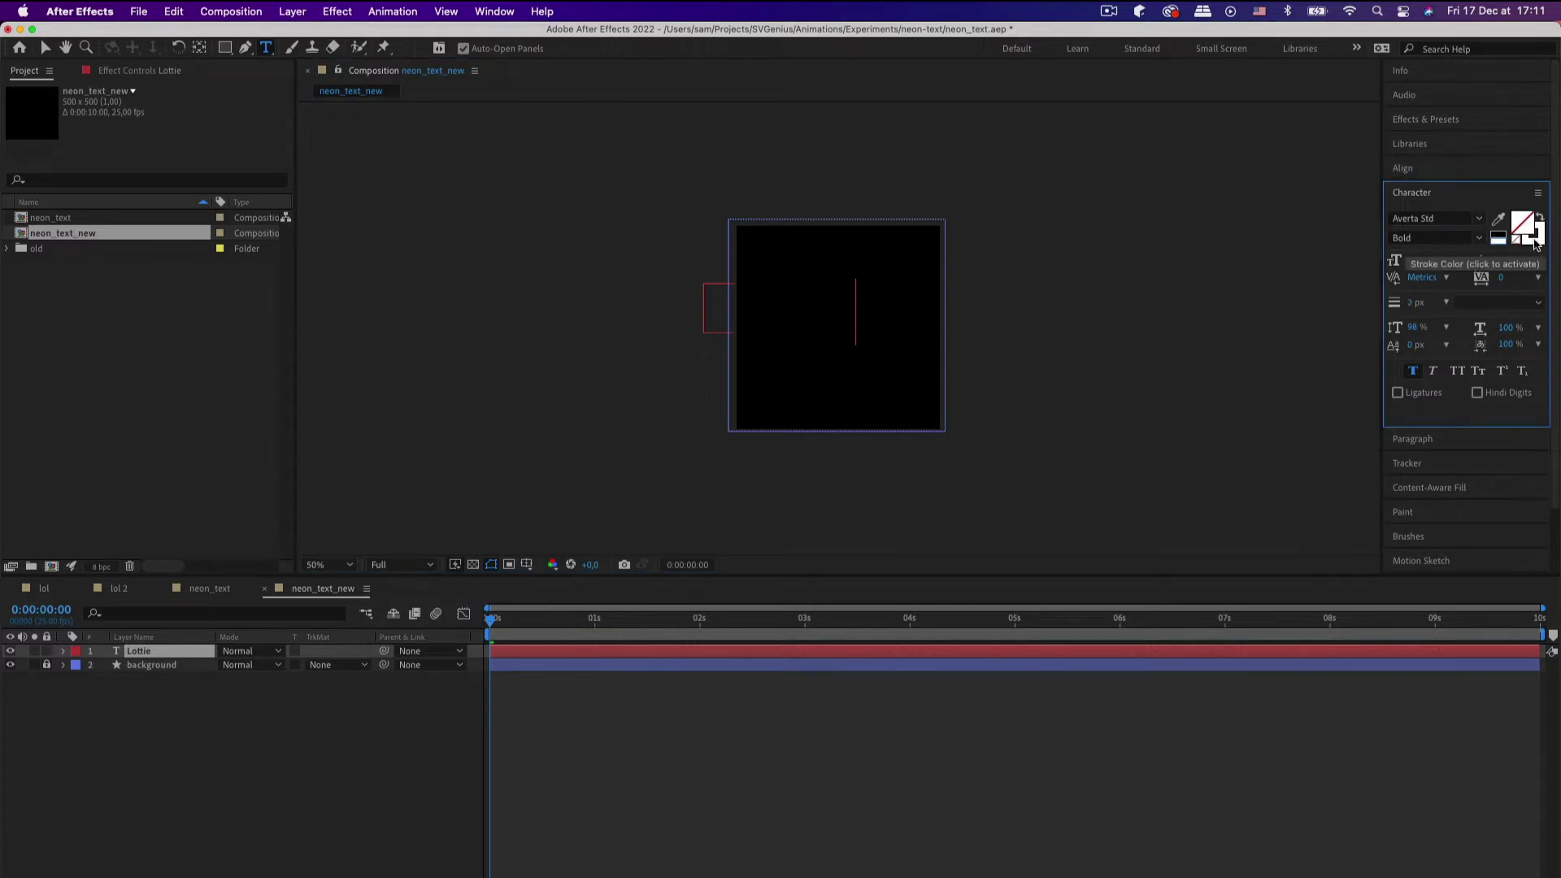
pyautogui.click(1534, 242)
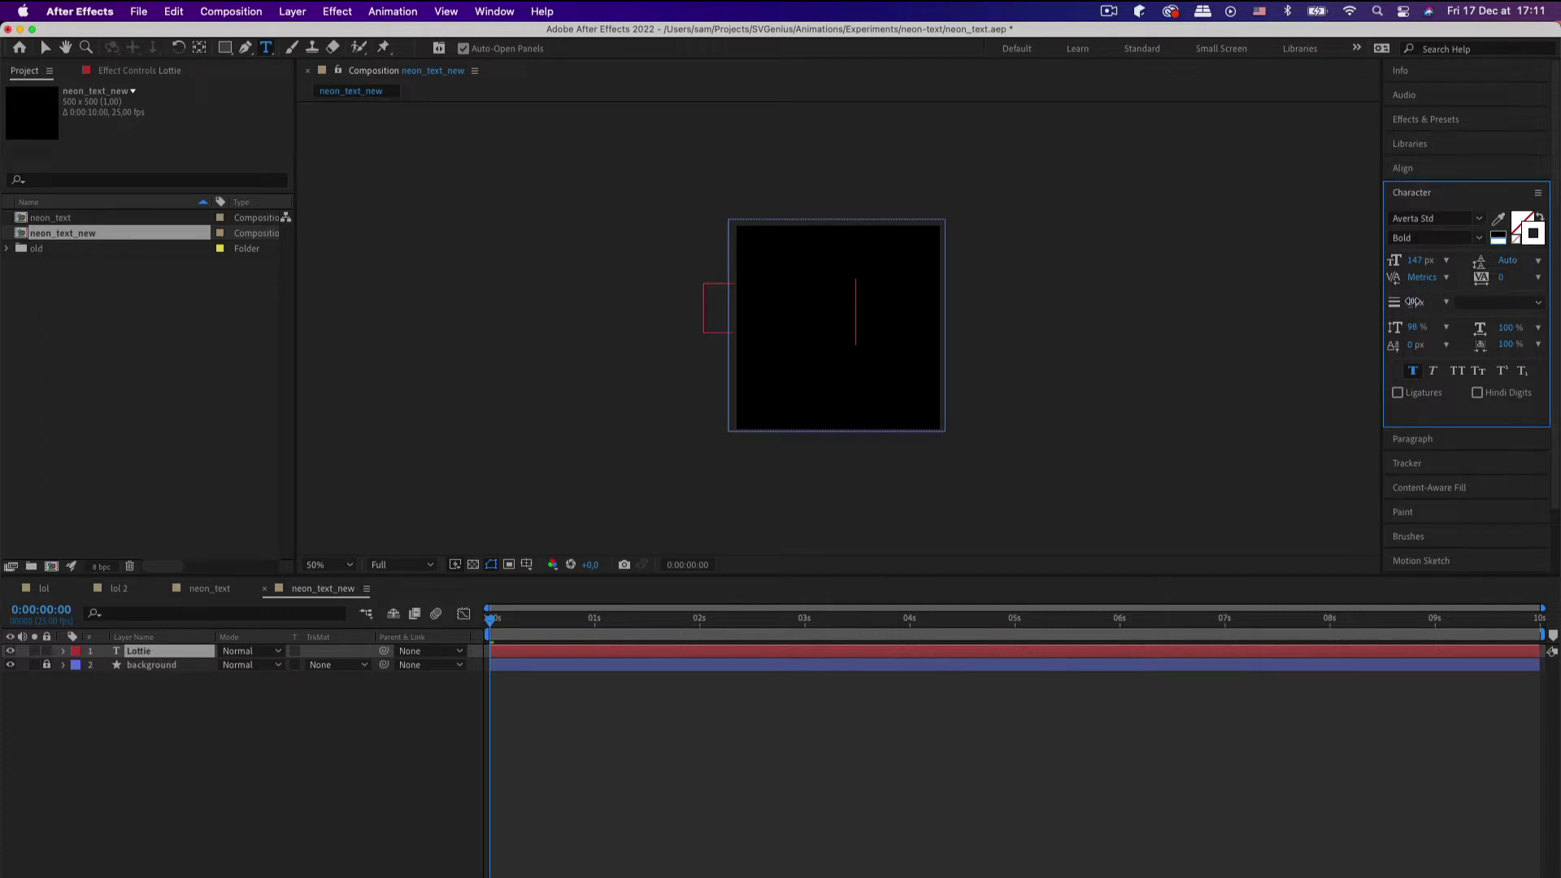
# Step: Move the Lottie text layer to the centre of the composition
pyautogui.click(173, 652)
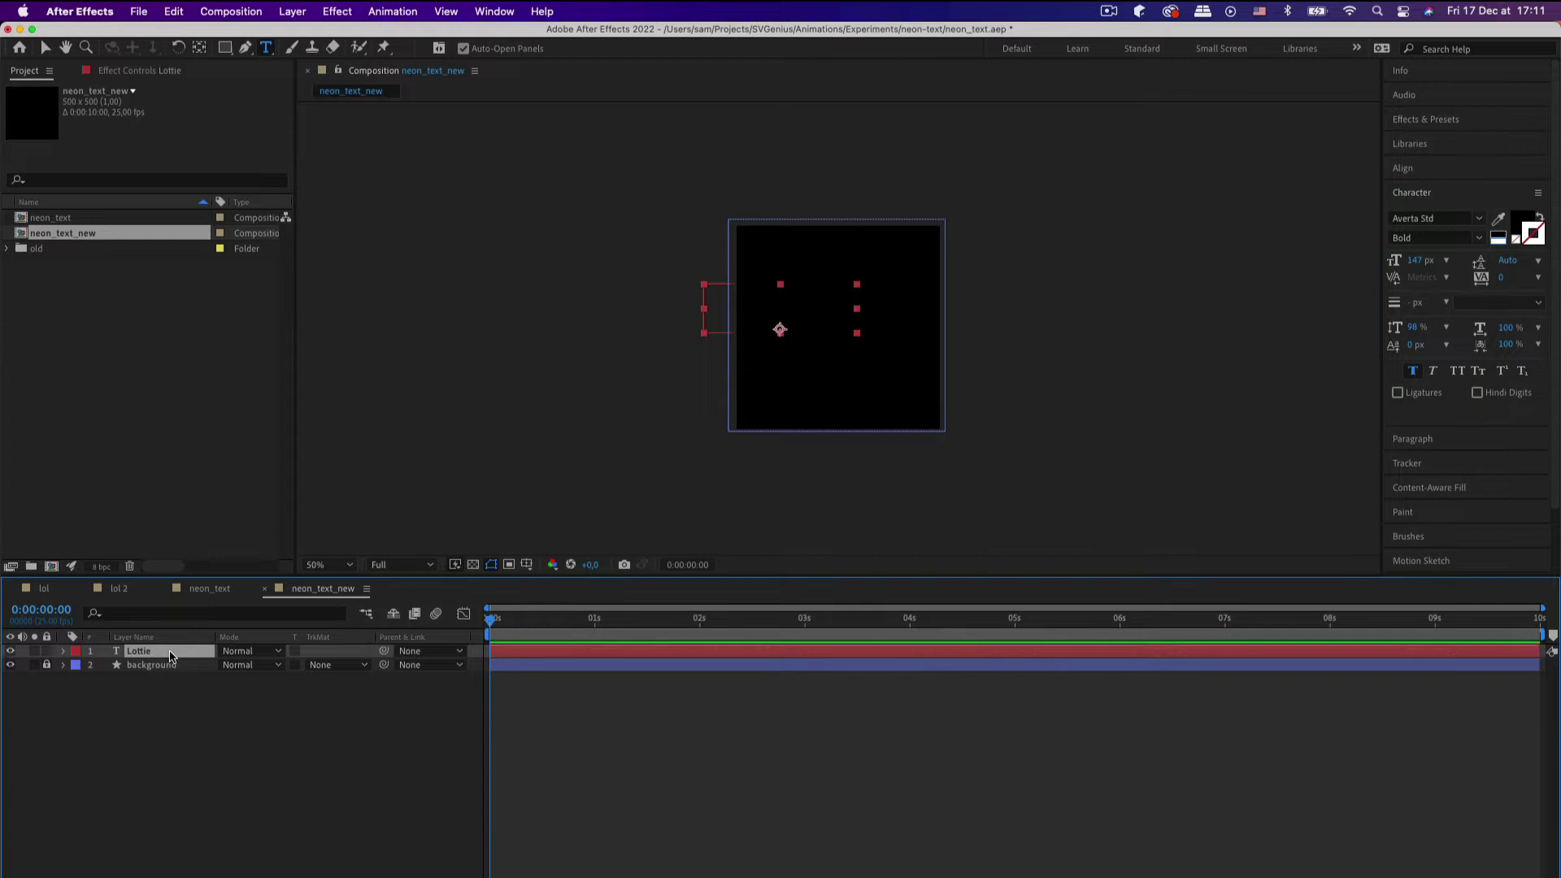
pyautogui.press('v')
pyautogui.moveTo(781, 330); pyautogui.dragTo(833, 348)
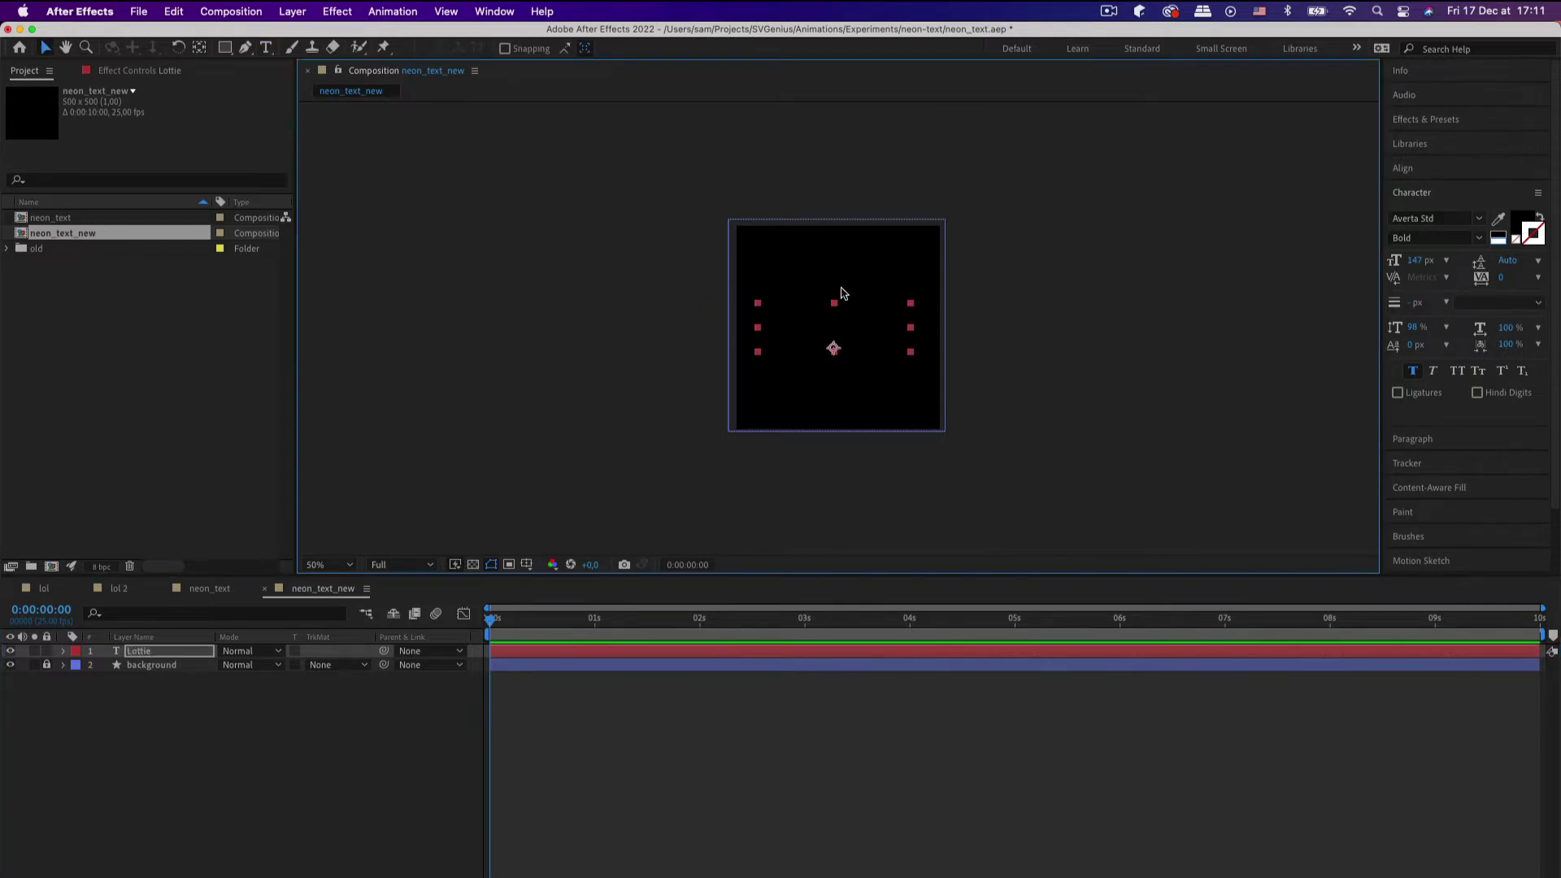
pyautogui.rightClick(834, 328)
pyautogui.press('Escape')
# Step: Give the Lottie text a black fill and a white 2 px stroke
pyautogui.click(1527, 224)
pyautogui.click(1497, 238)
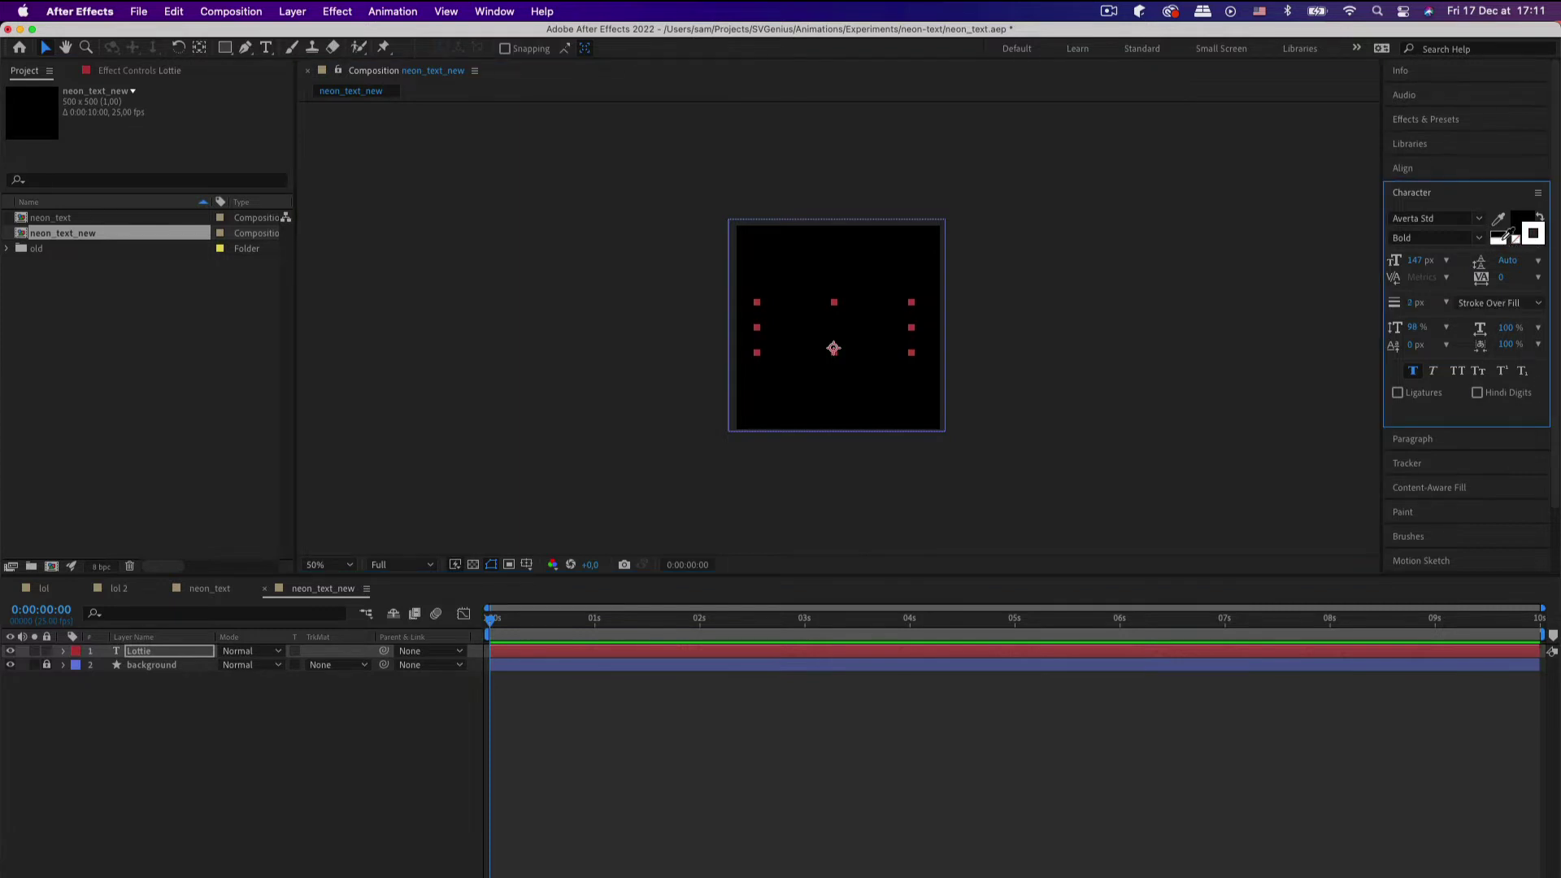
pyautogui.click(915, 417)
pyautogui.press('.')
pyautogui.click(859, 339)
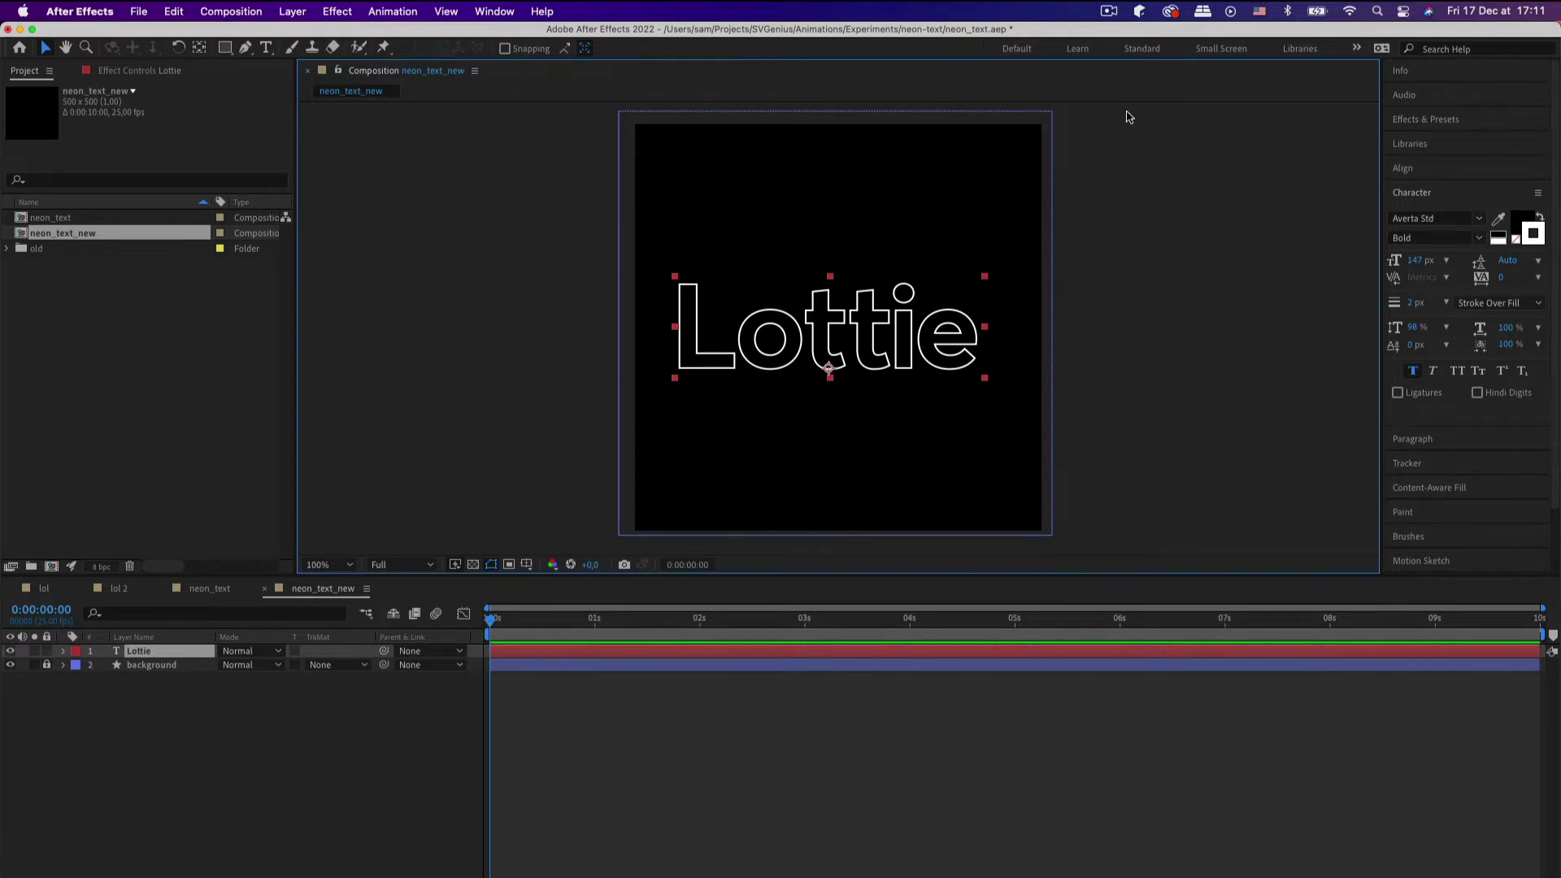
# Step: Create shapes from the Lottie text layer
pyautogui.press(',')
pyautogui.rightClick(792, 328)
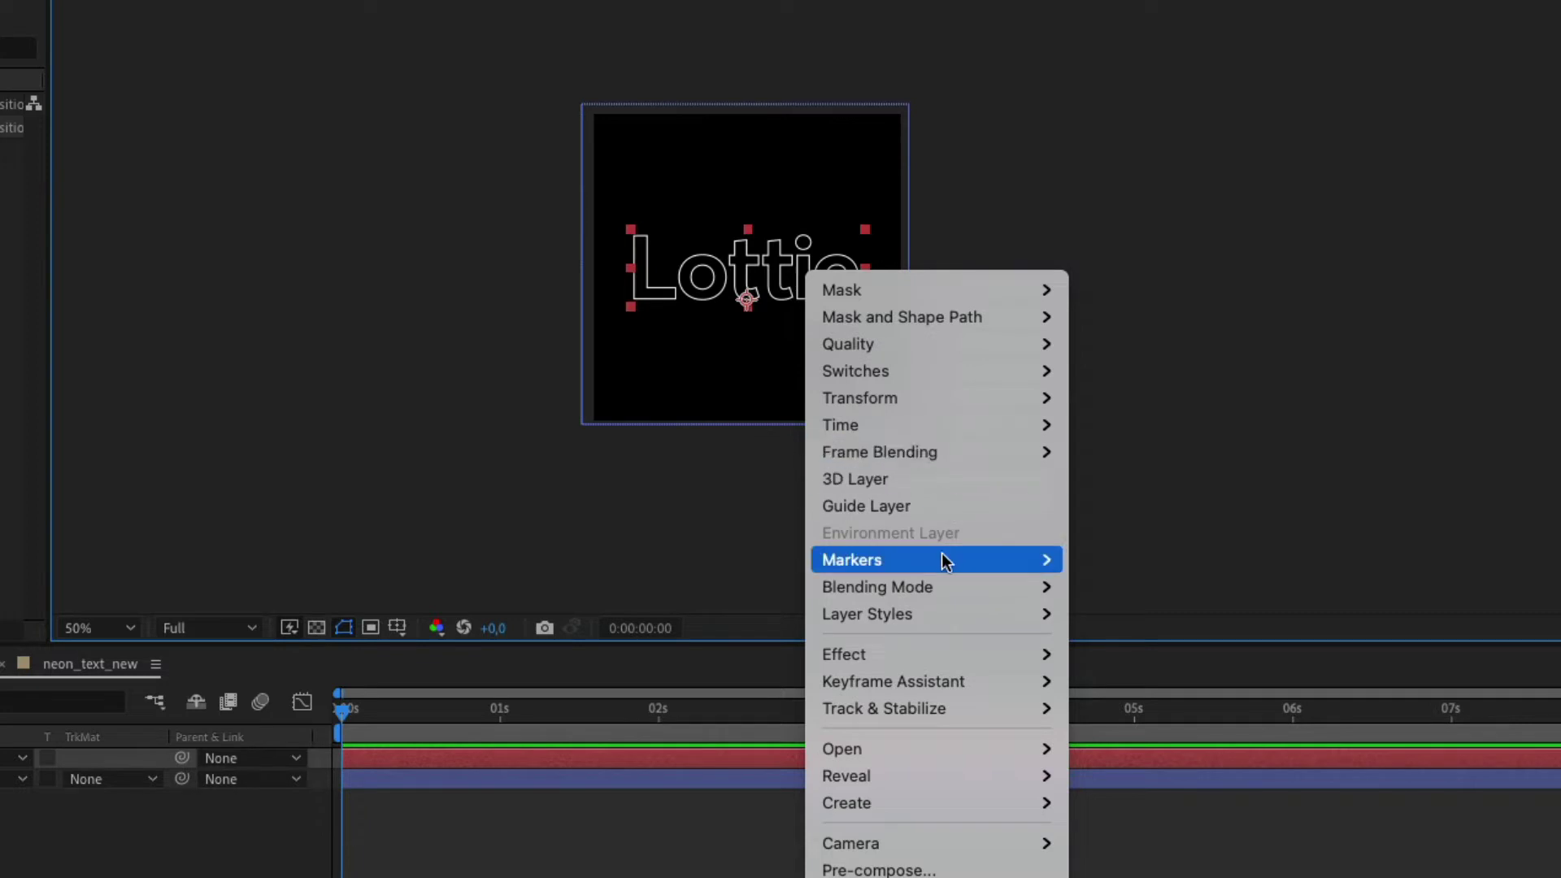
pyautogui.moveTo(946, 559)
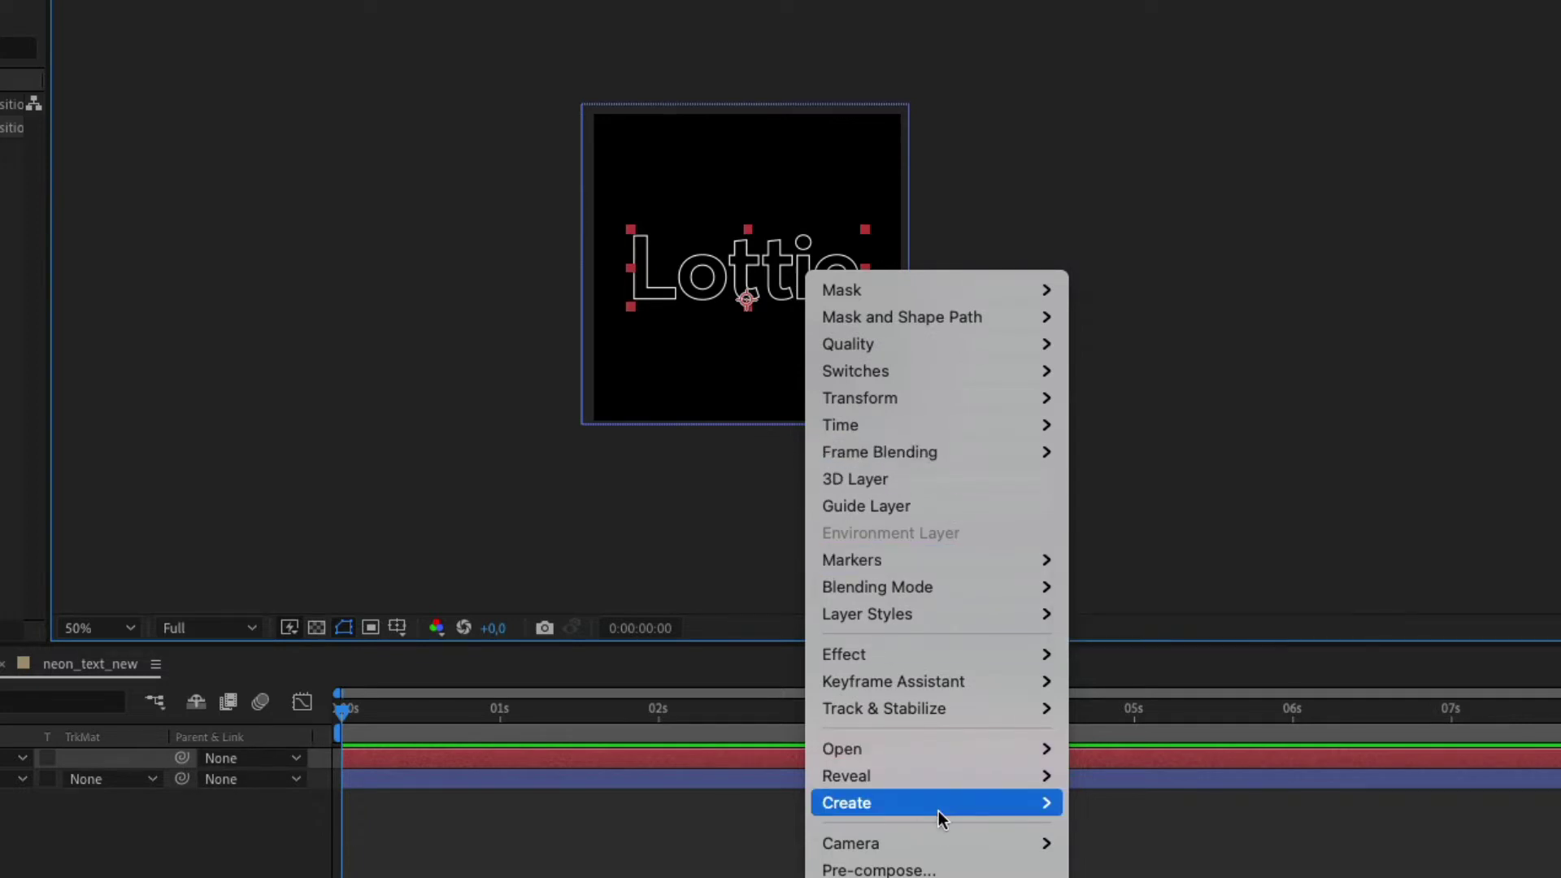
pyautogui.moveTo(939, 806)
pyautogui.click(1153, 823)
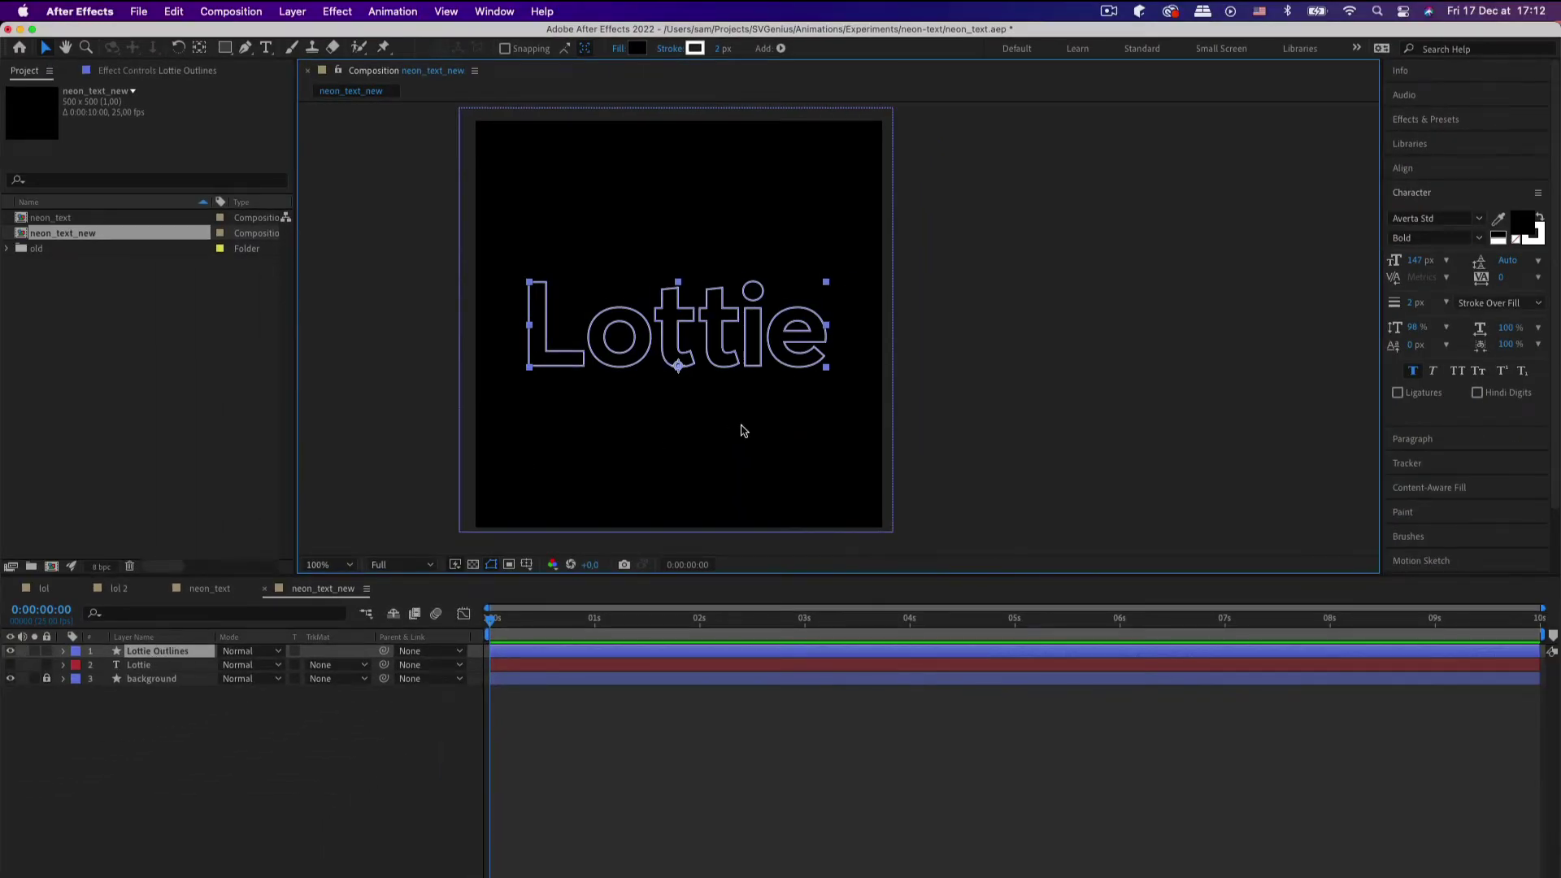
# Step: Lock the original Lottie text layer
pyautogui.moveTo(741, 427); pyautogui.dragTo(796, 421)
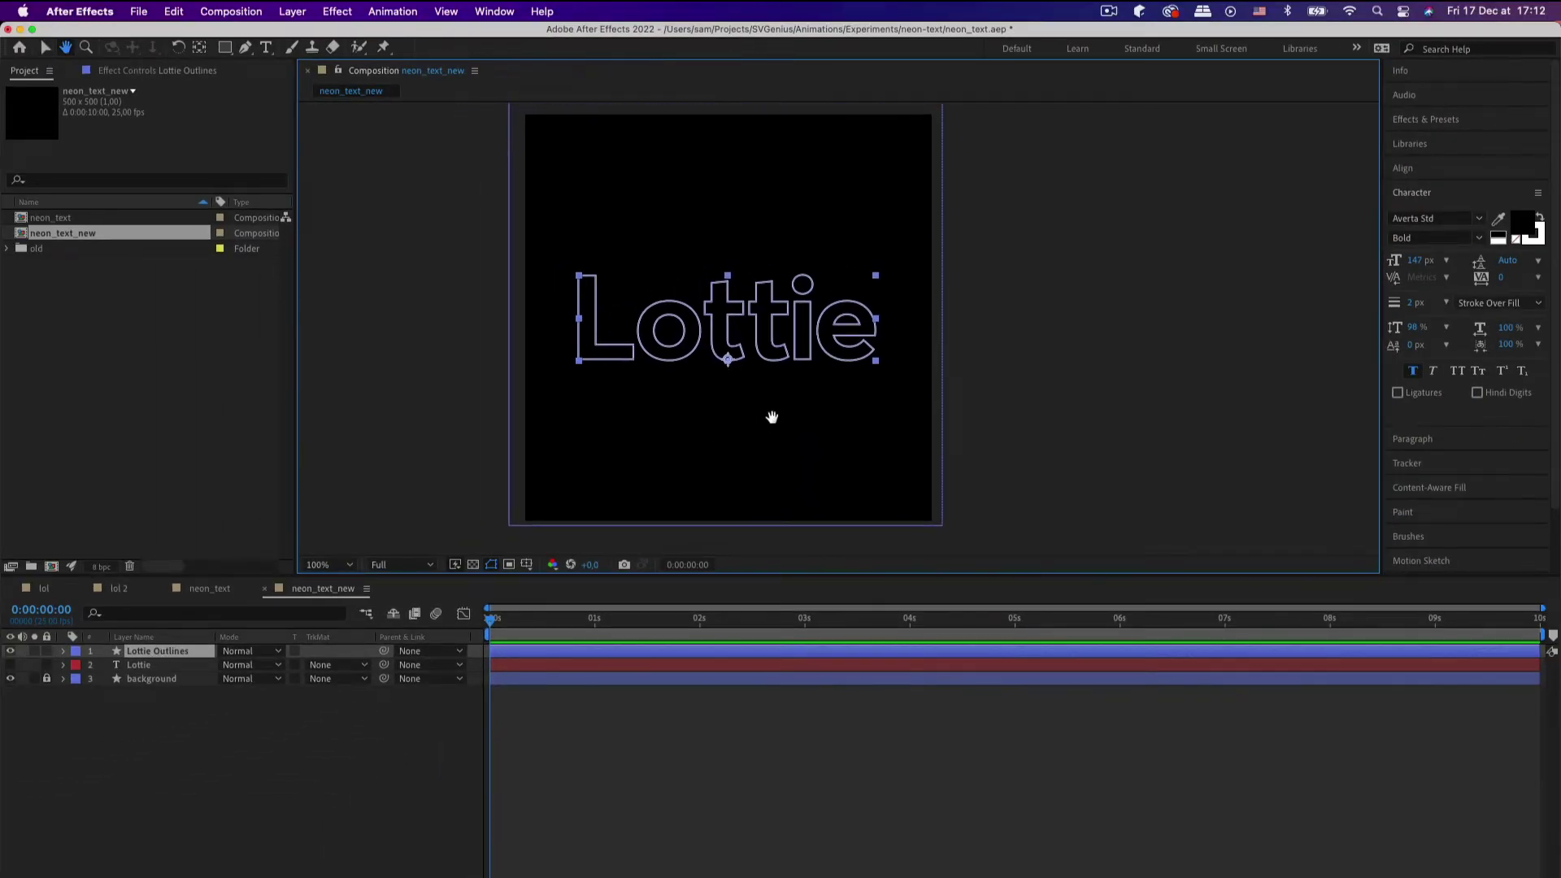
pyautogui.click(152, 669)
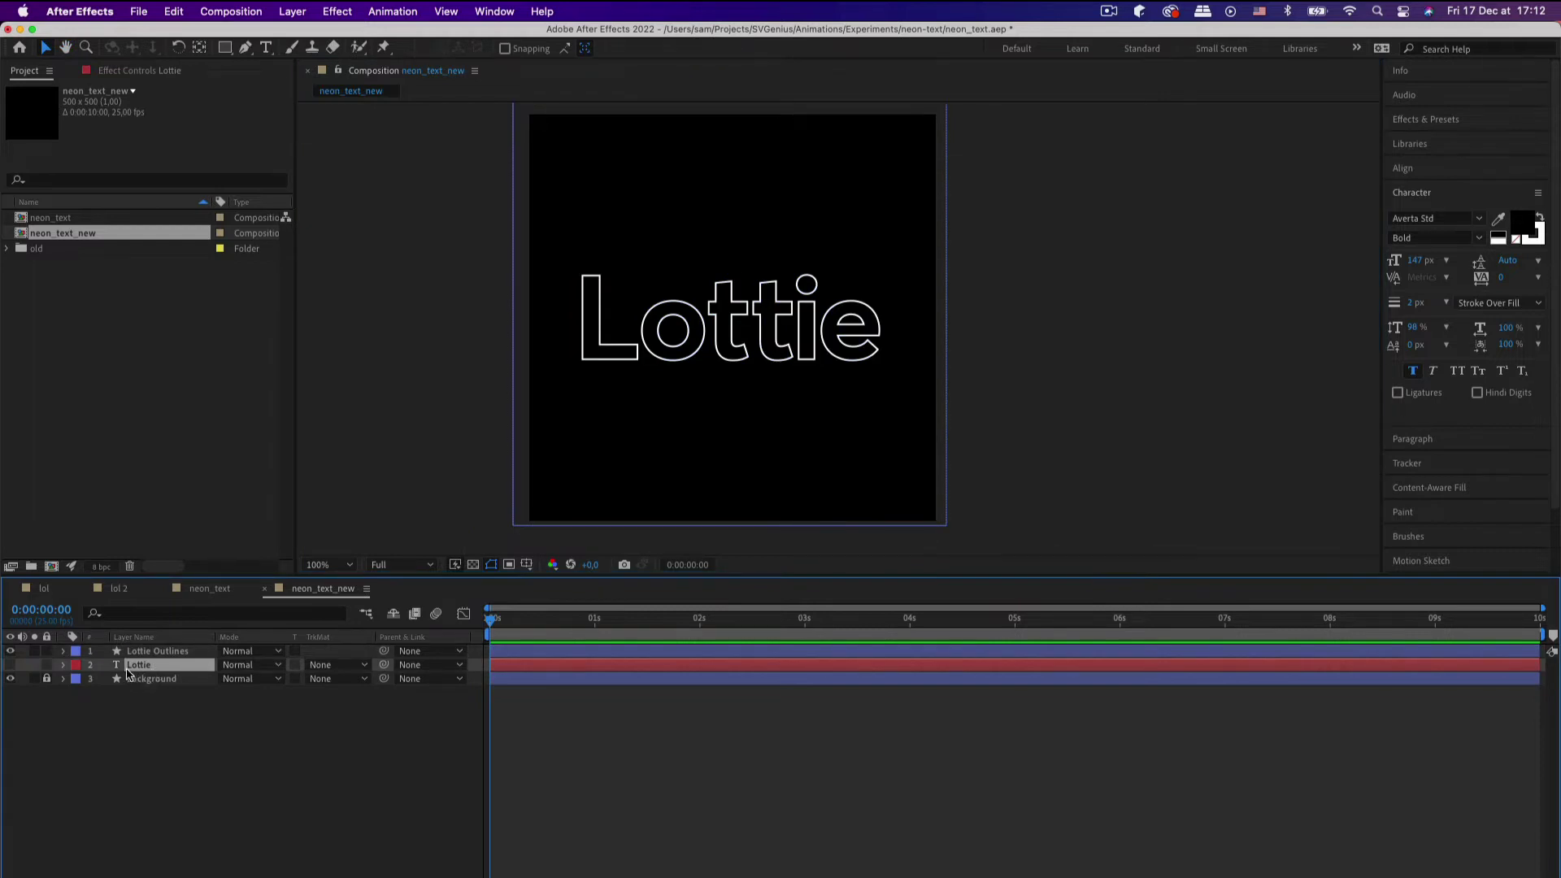
pyautogui.click(46, 665)
# Step: Add a shared fill to the contents of the Lottie Outlines layer, covering all the letters
pyautogui.click(151, 655)
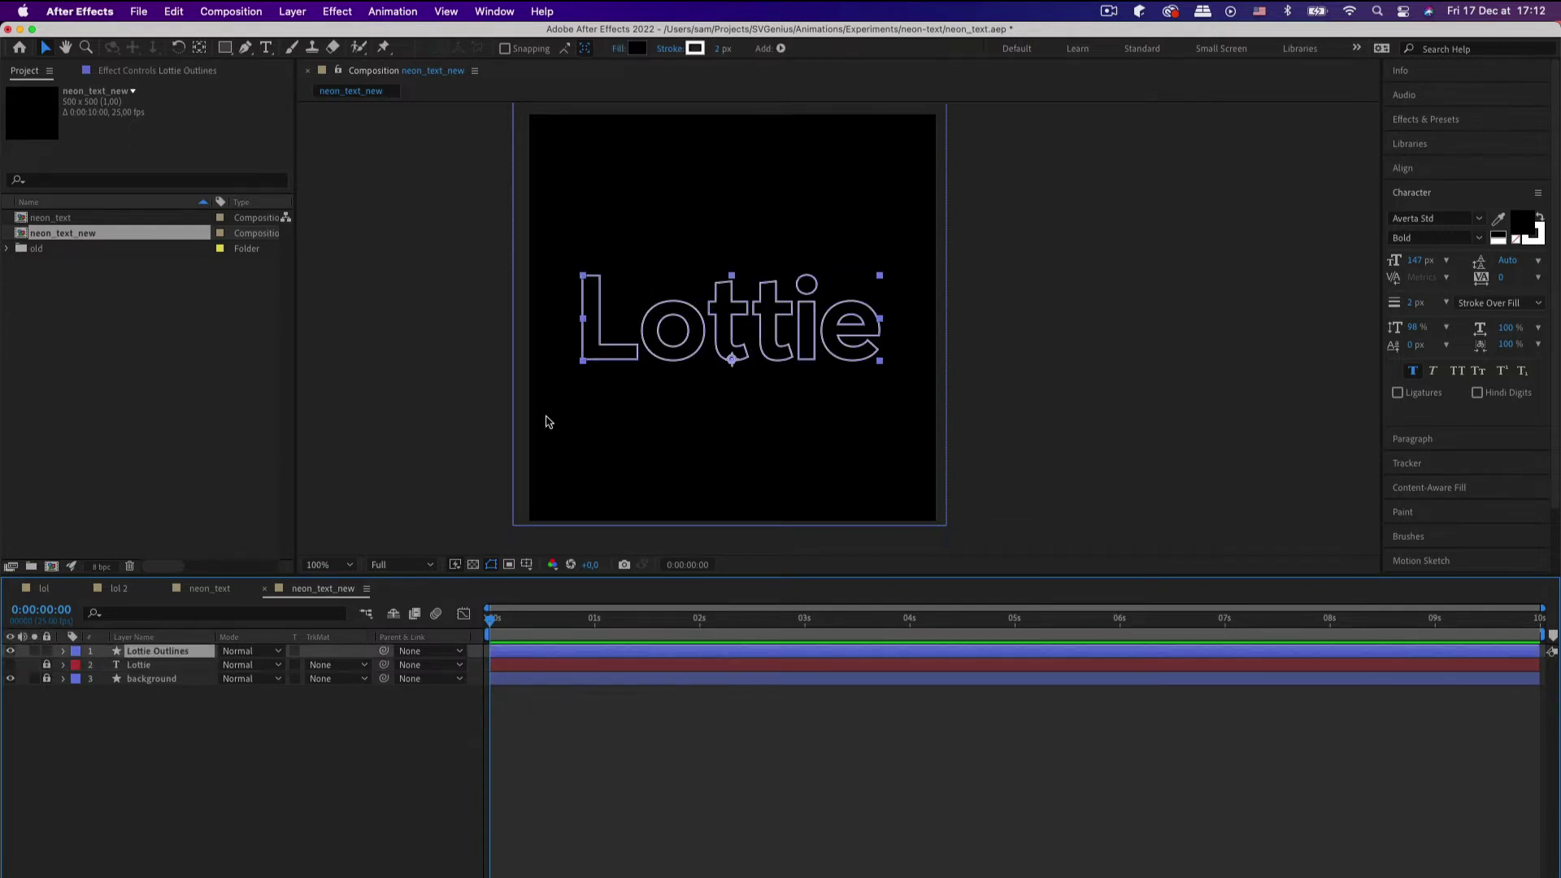
pyautogui.scroll(-2, 676, 393)
pyautogui.scroll(2, 718, 387)
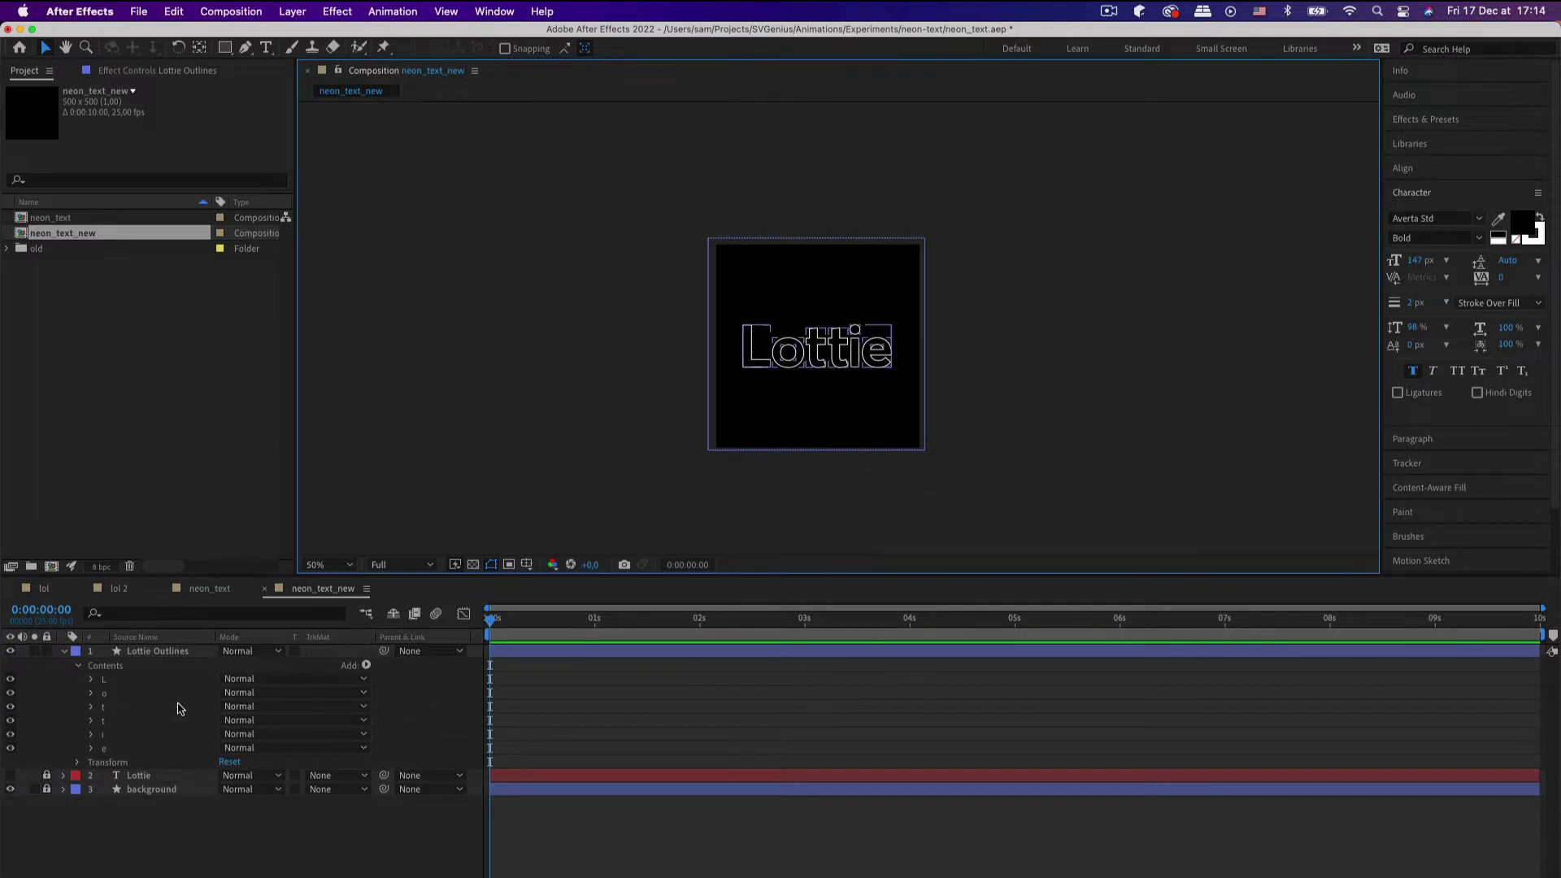
pyautogui.click(140, 680)
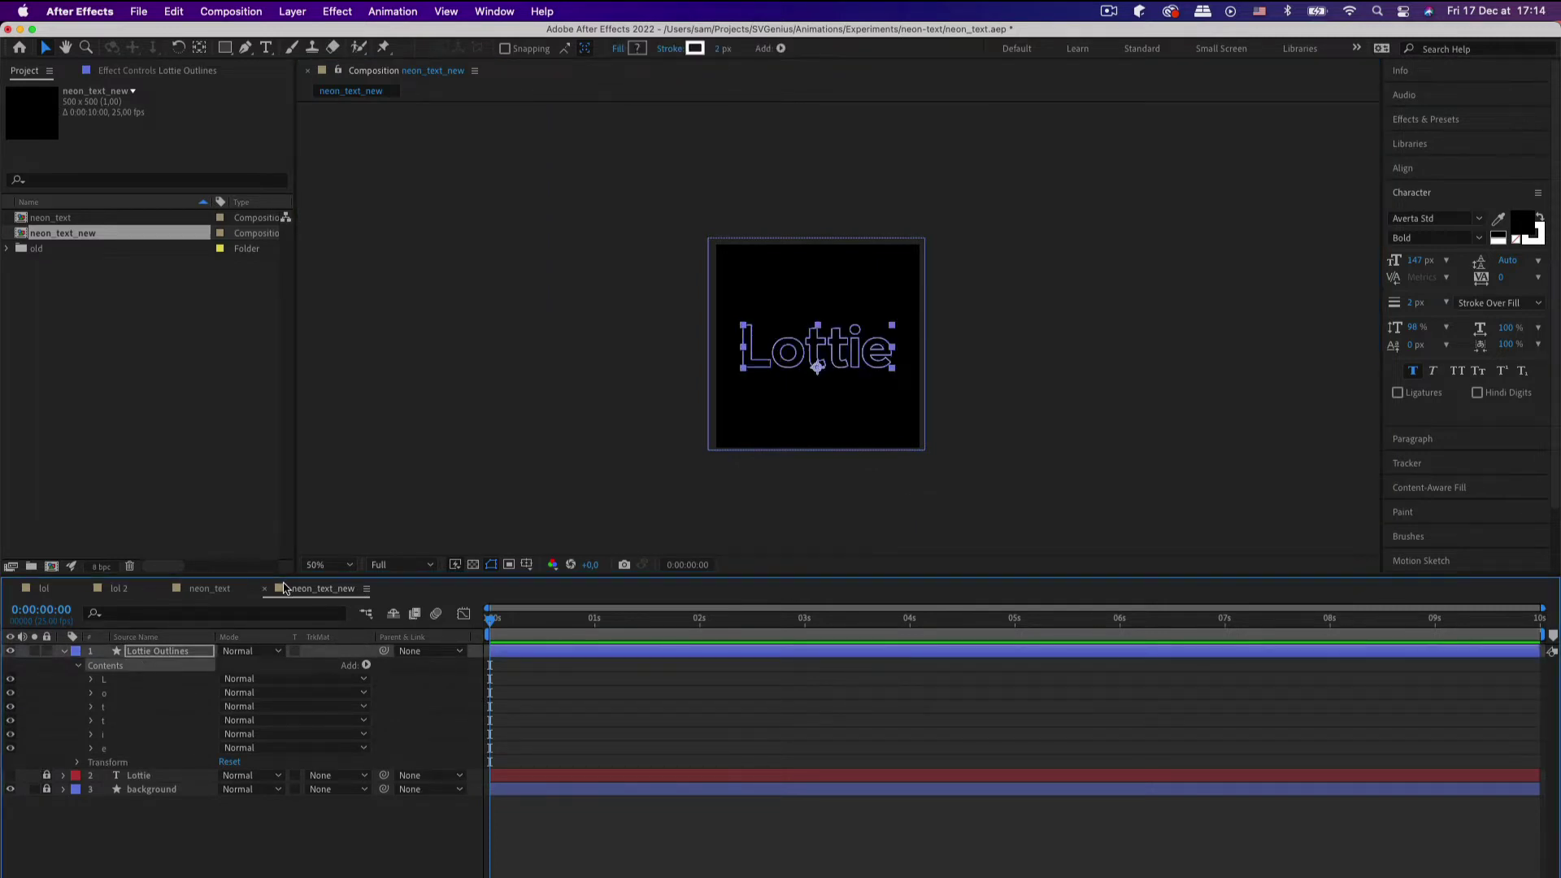
pyautogui.click(366, 666)
pyautogui.click(379, 620)
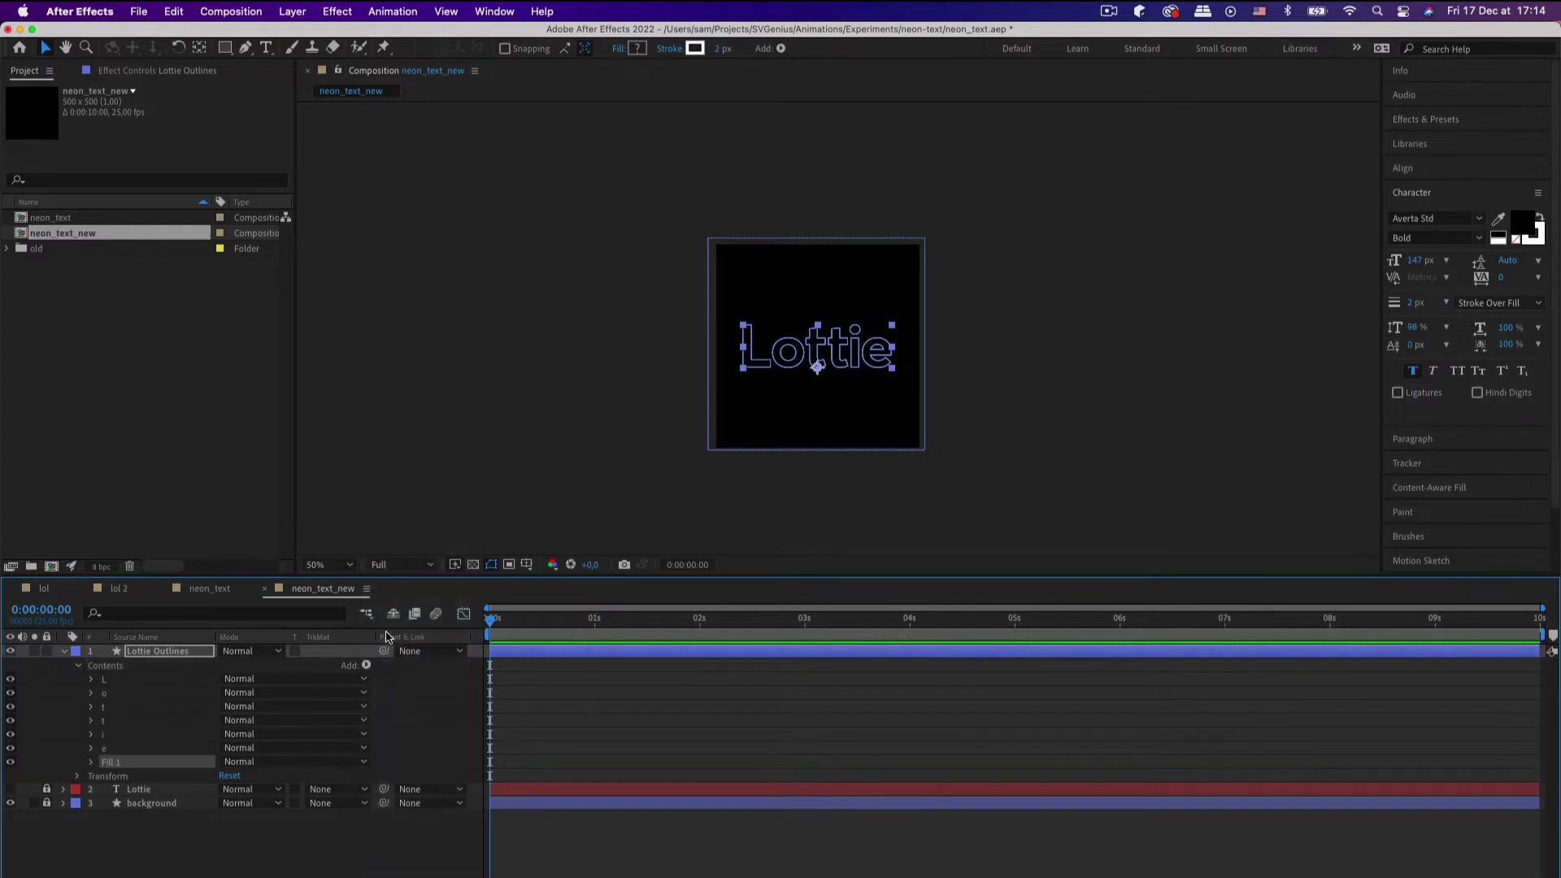
# Step: Set the new fill's colour on the Lottie Outlines layer to purple AB00FF
pyautogui.click(638, 48)
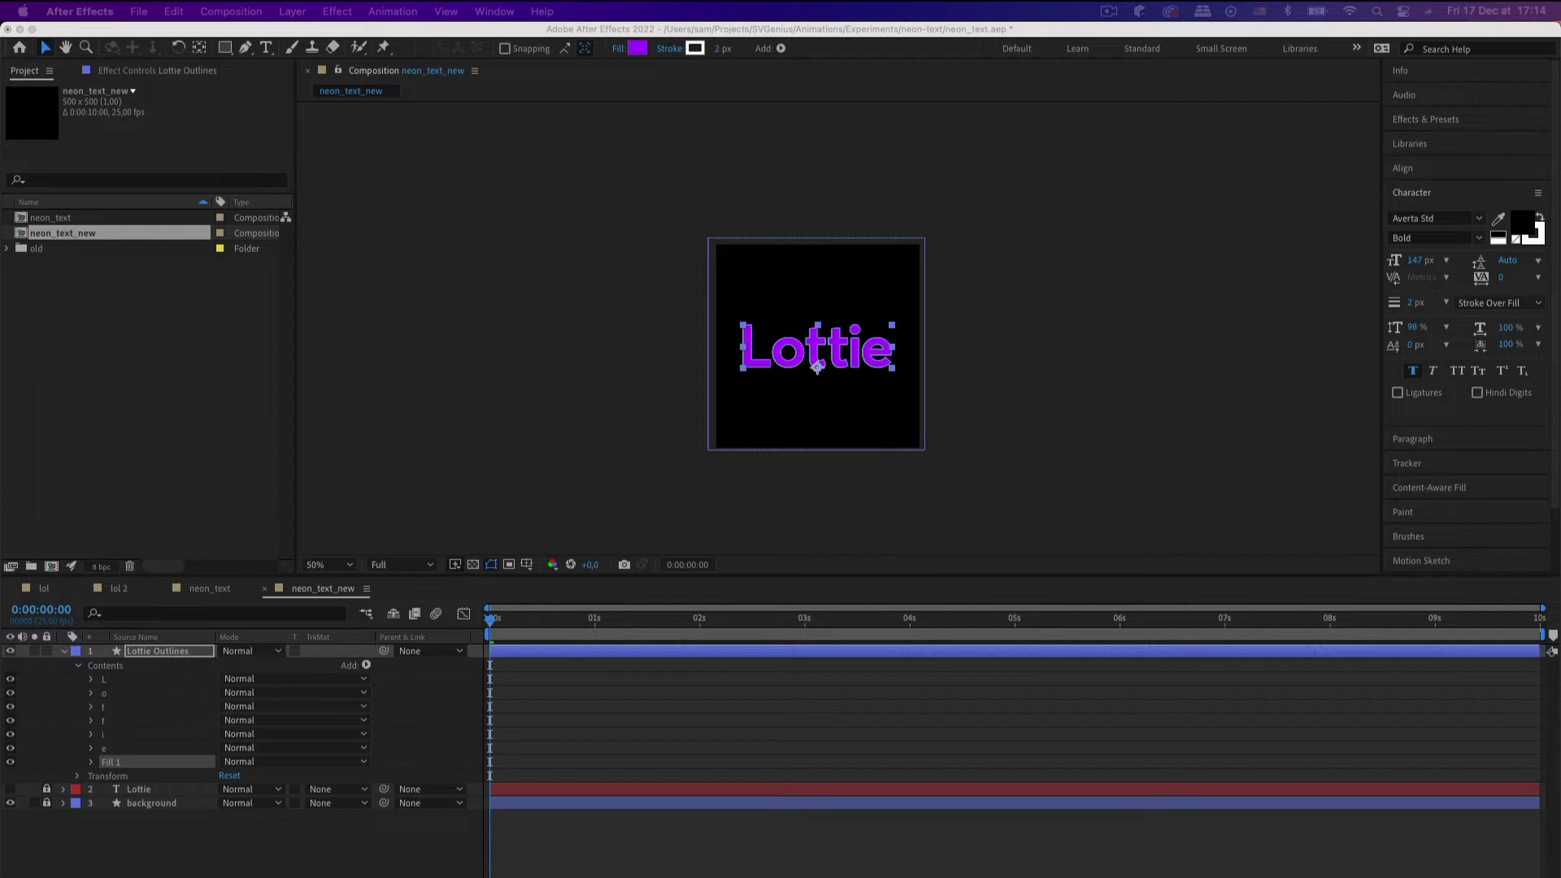
pyautogui.moveTo(1228, 263); pyautogui.dragTo(1254, 282)
pyautogui.doubleClick(1247, 494)
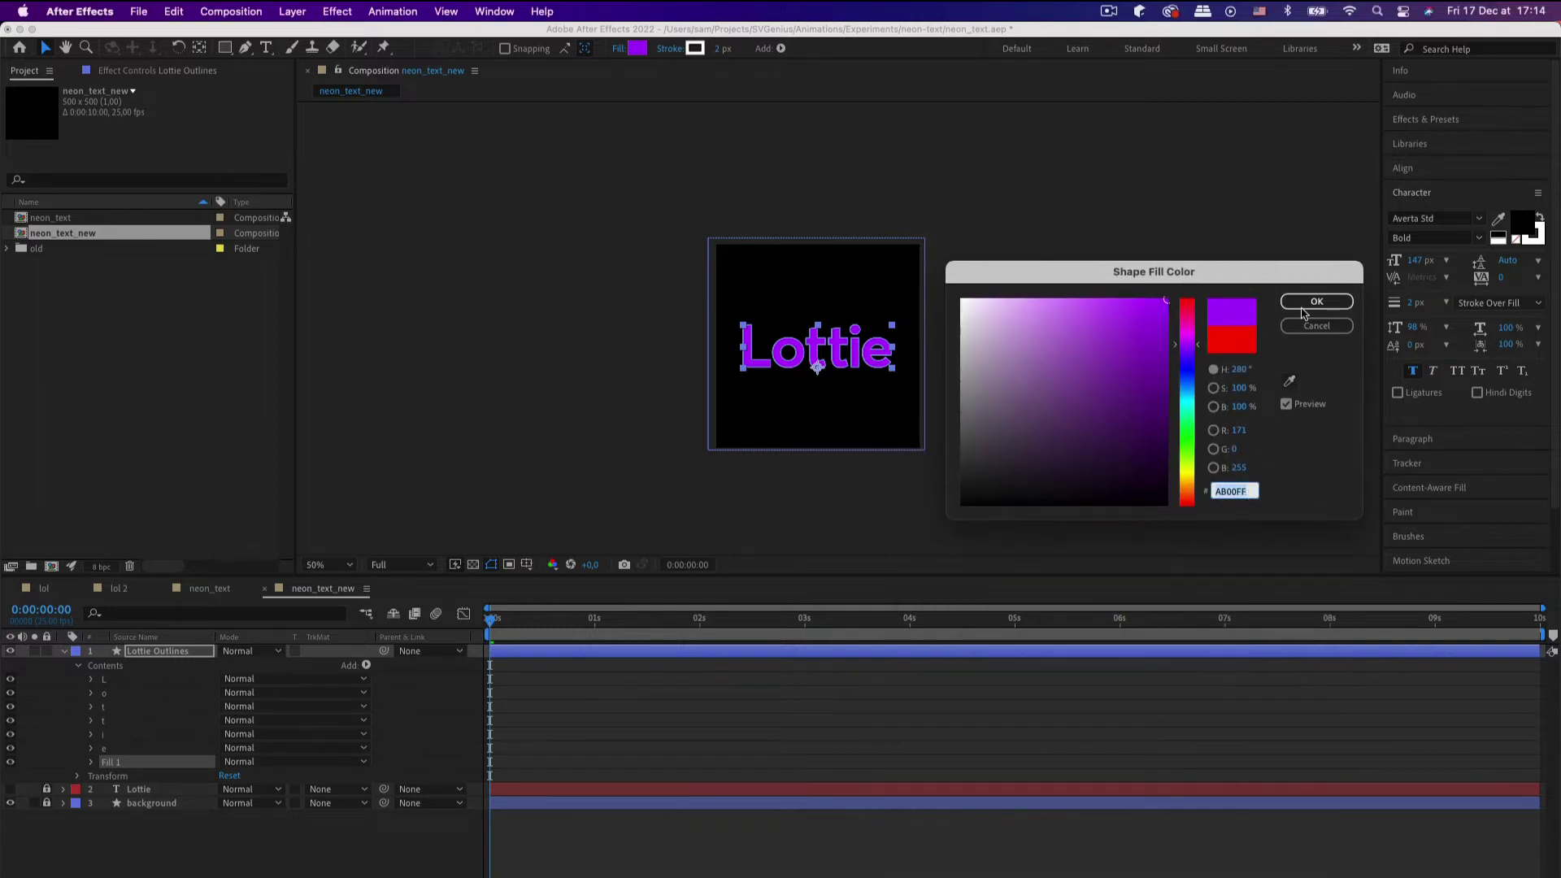
pyautogui.click(1304, 308)
pyautogui.press('/')
pyautogui.click(1045, 420)
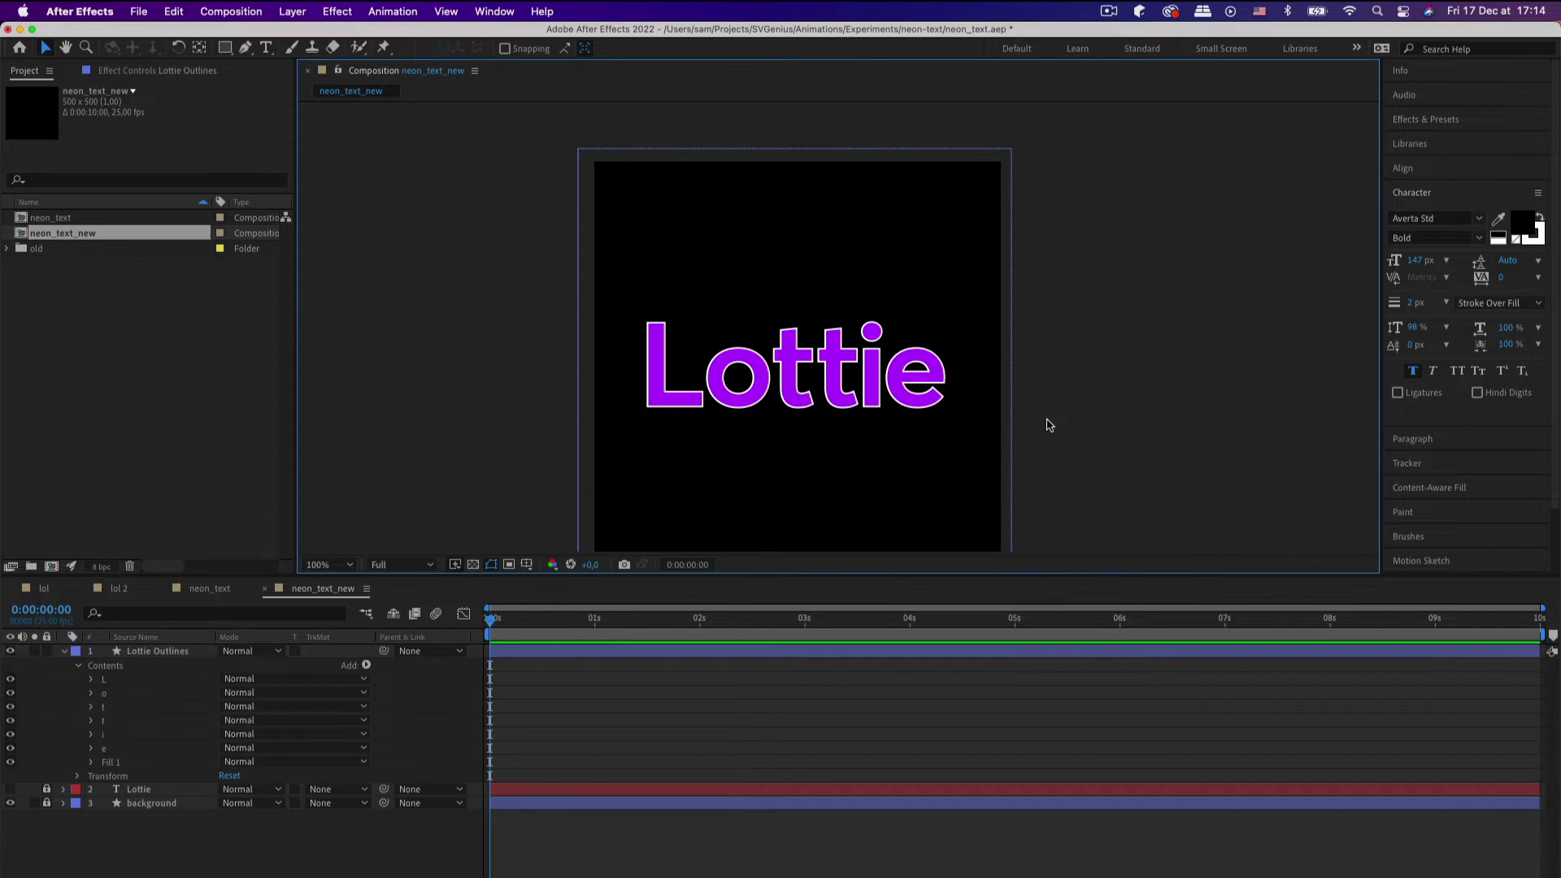
# Step: Find the Drop Shadow effect and apply it to the Lottie Outlines layer
pyautogui.scroll(-1, 1052, 417)
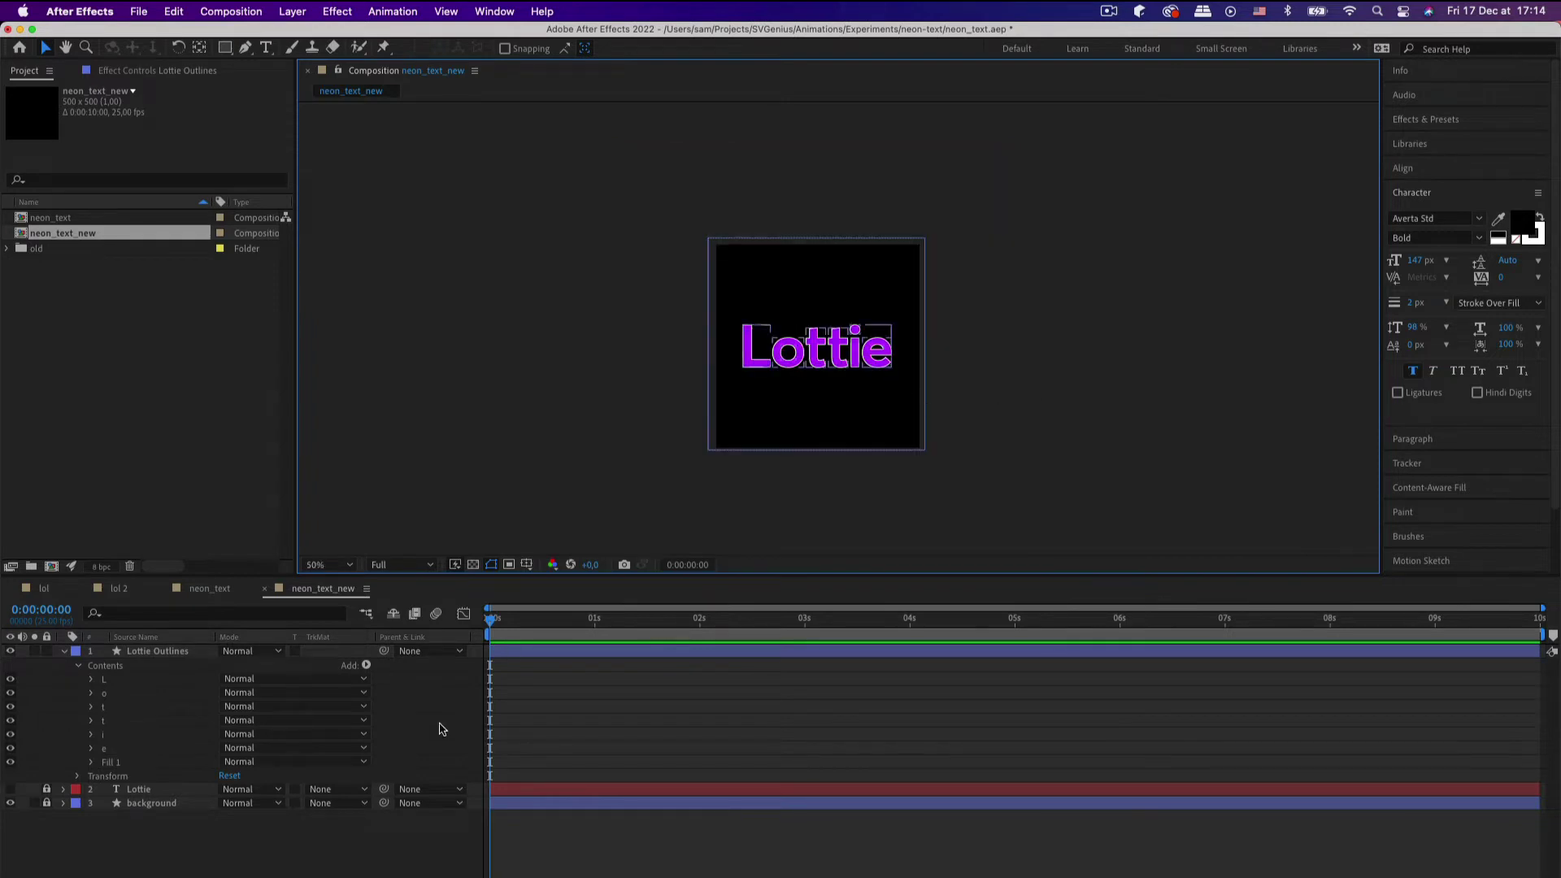
pyautogui.click(131, 763)
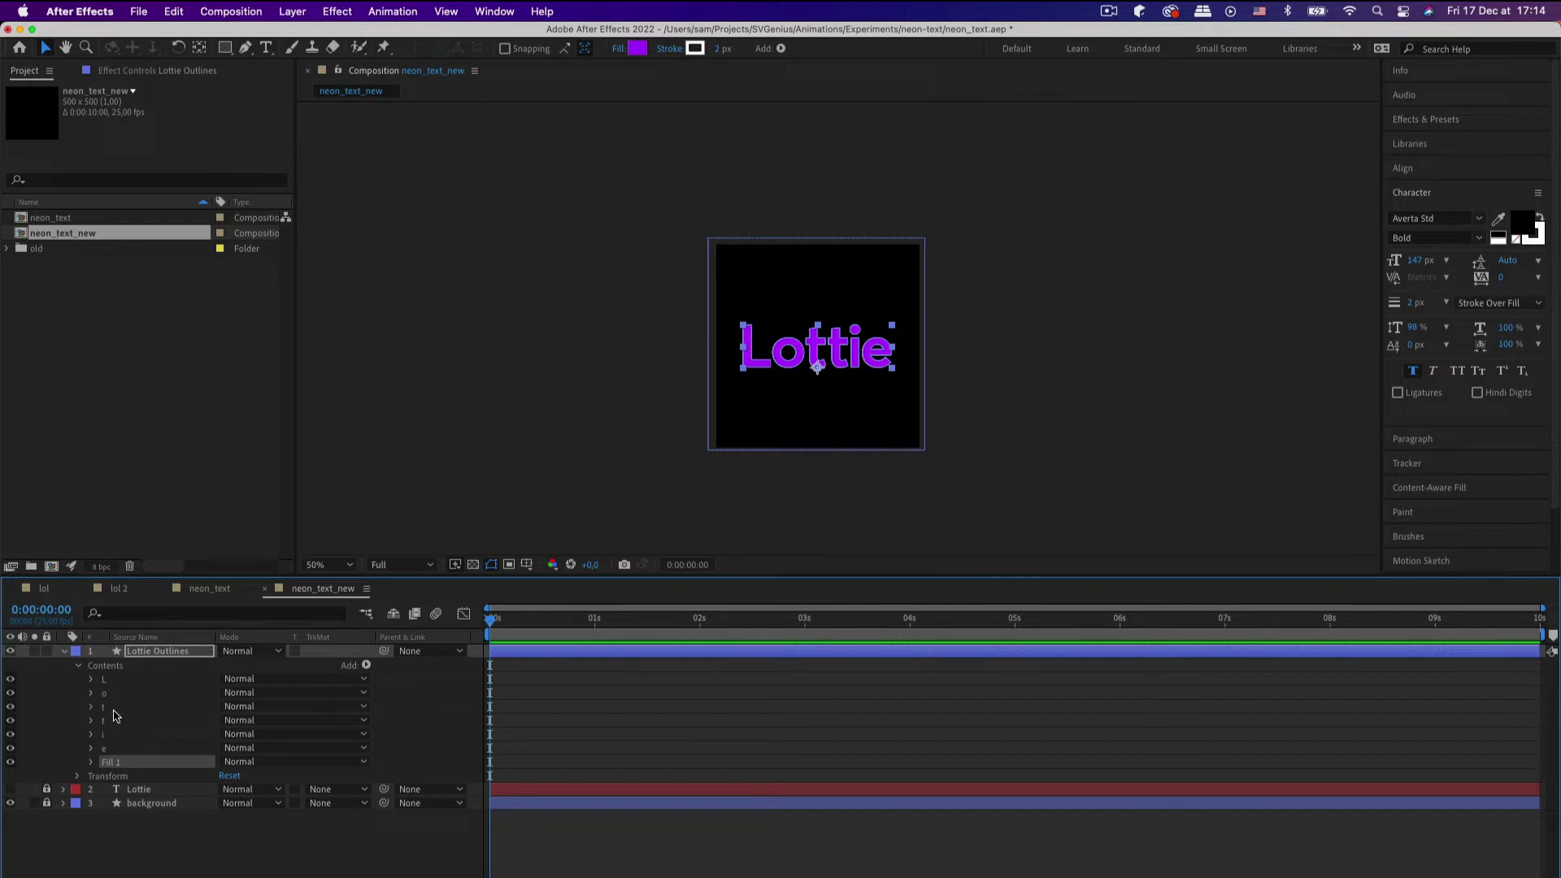
pyautogui.click(140, 659)
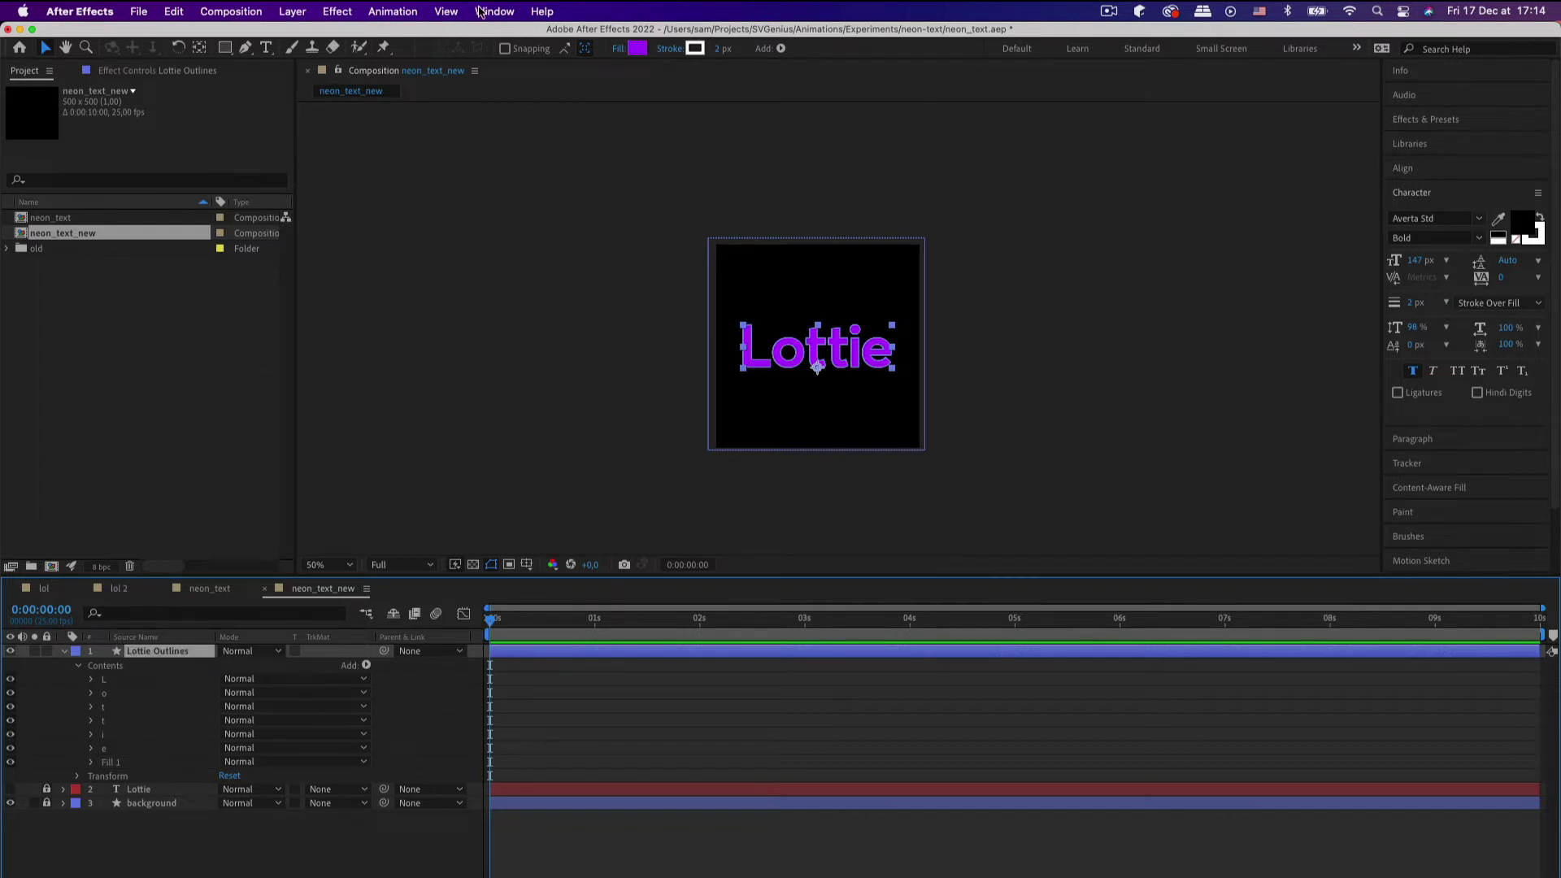
pyautogui.click(1435, 122)
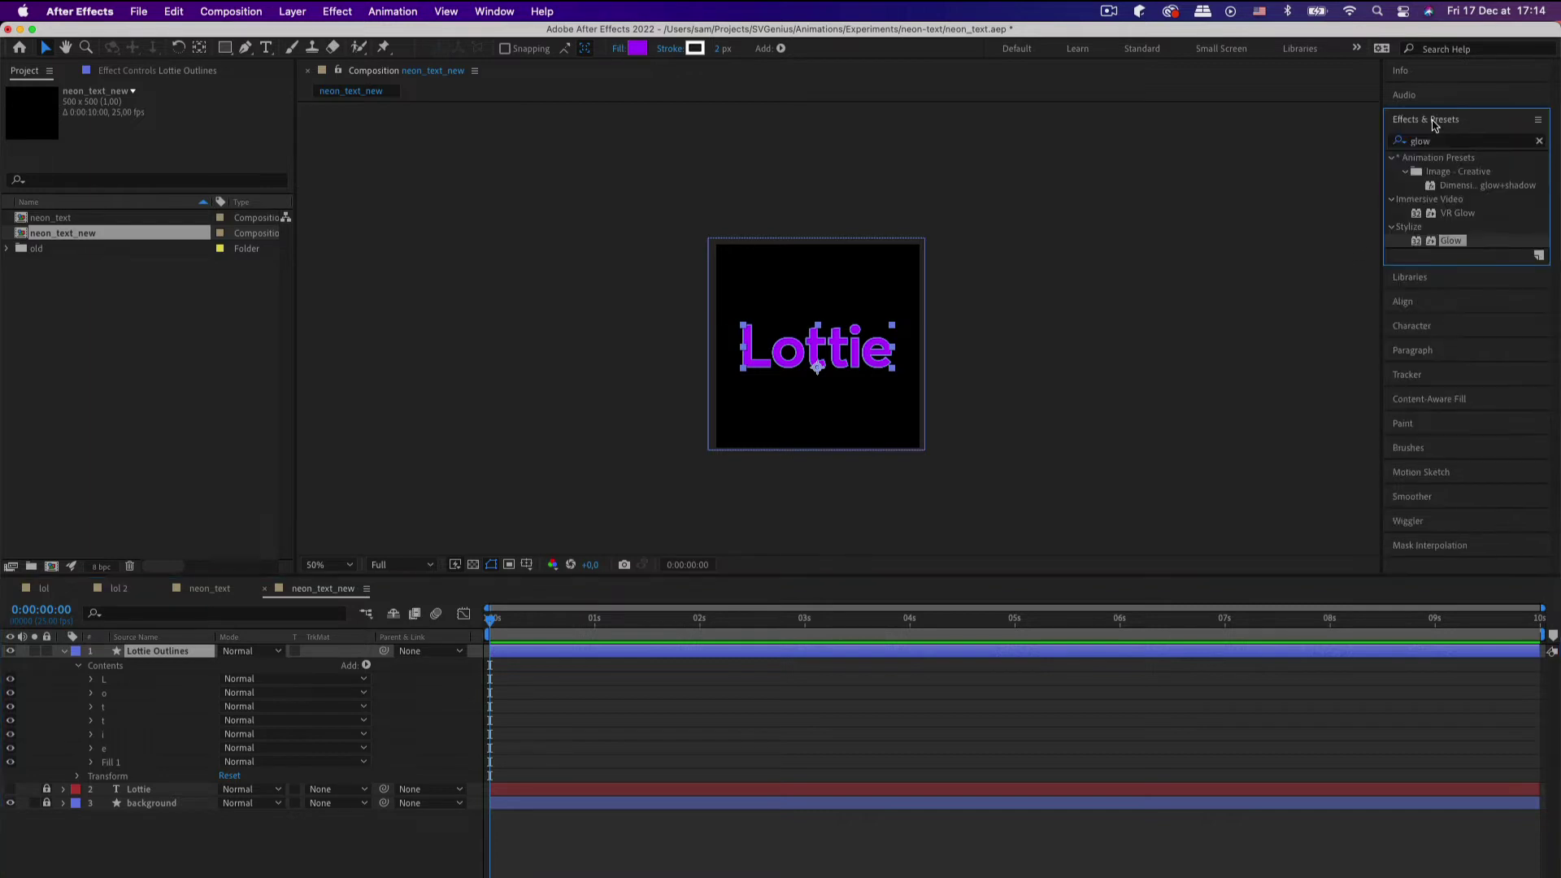
pyautogui.click(1449, 142)
pyautogui.write('drop')
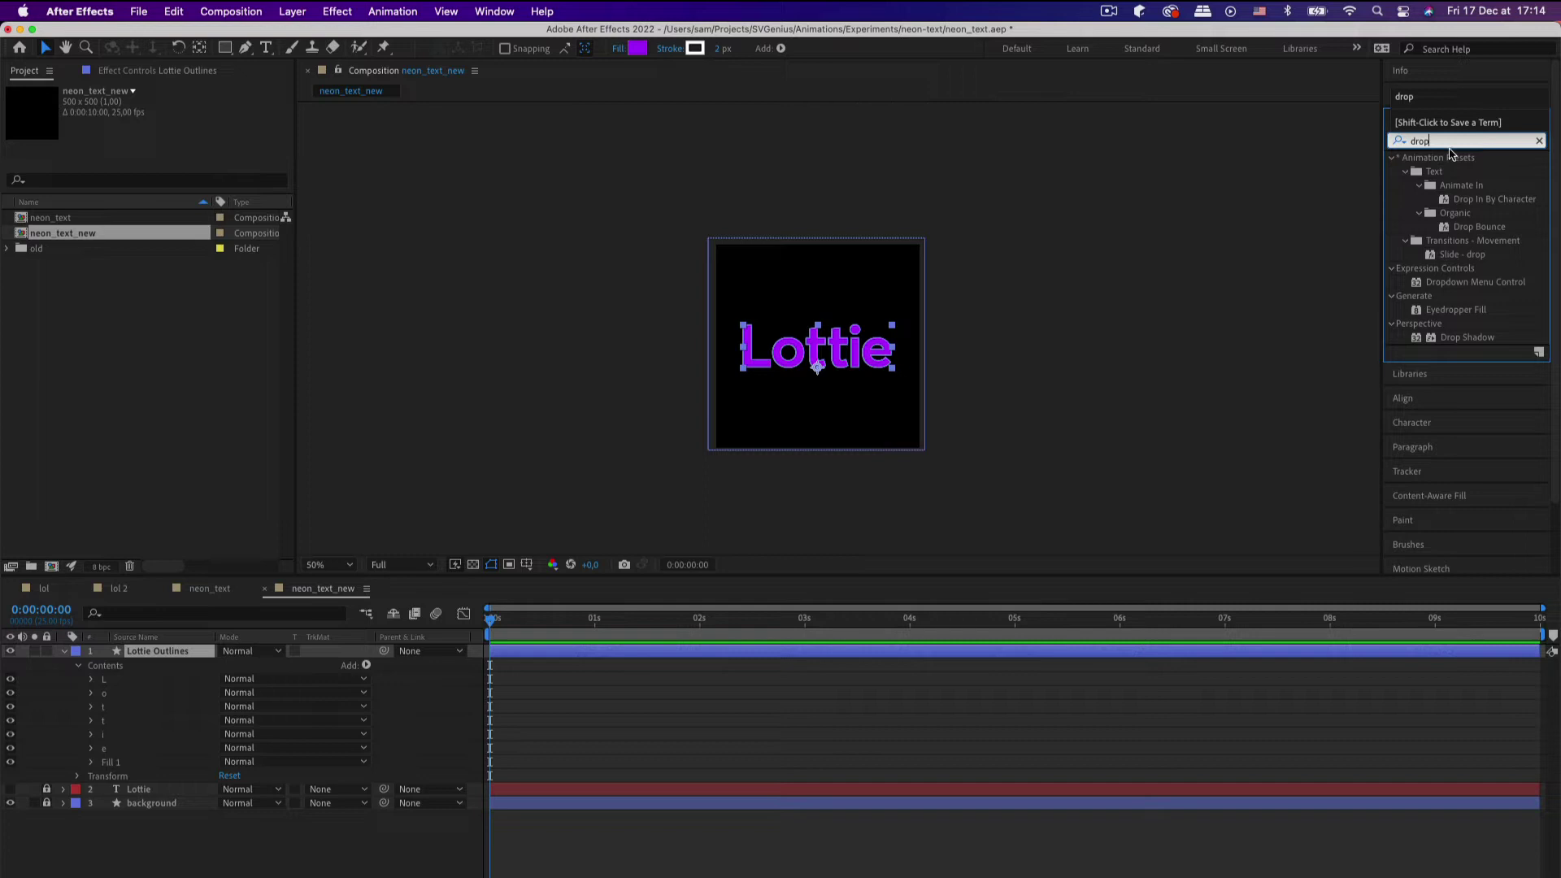
pyautogui.press('Return')
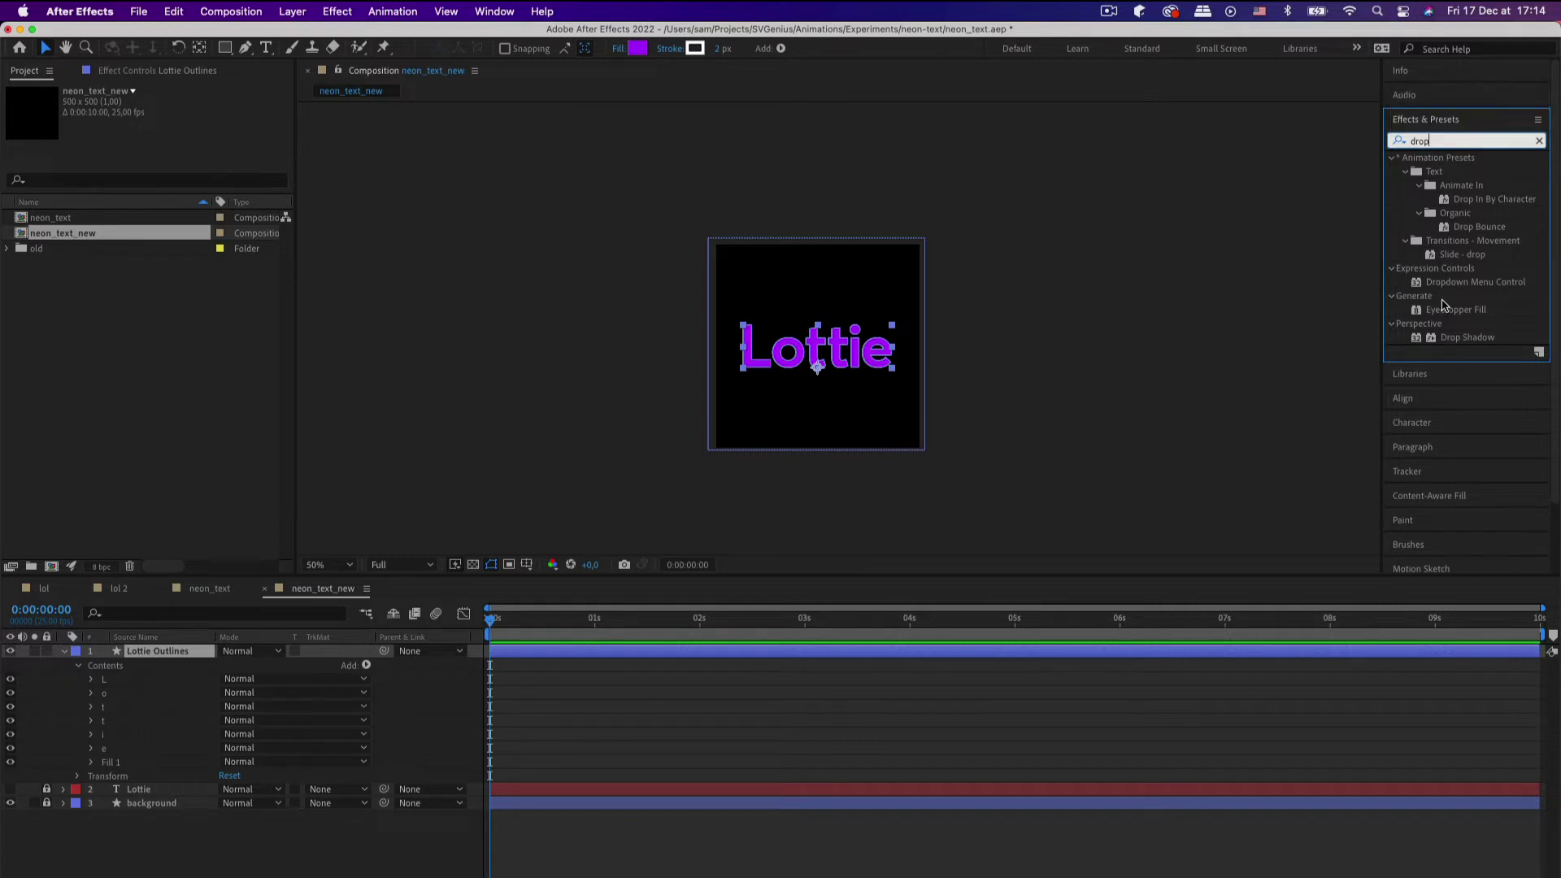
pyautogui.write('sha')
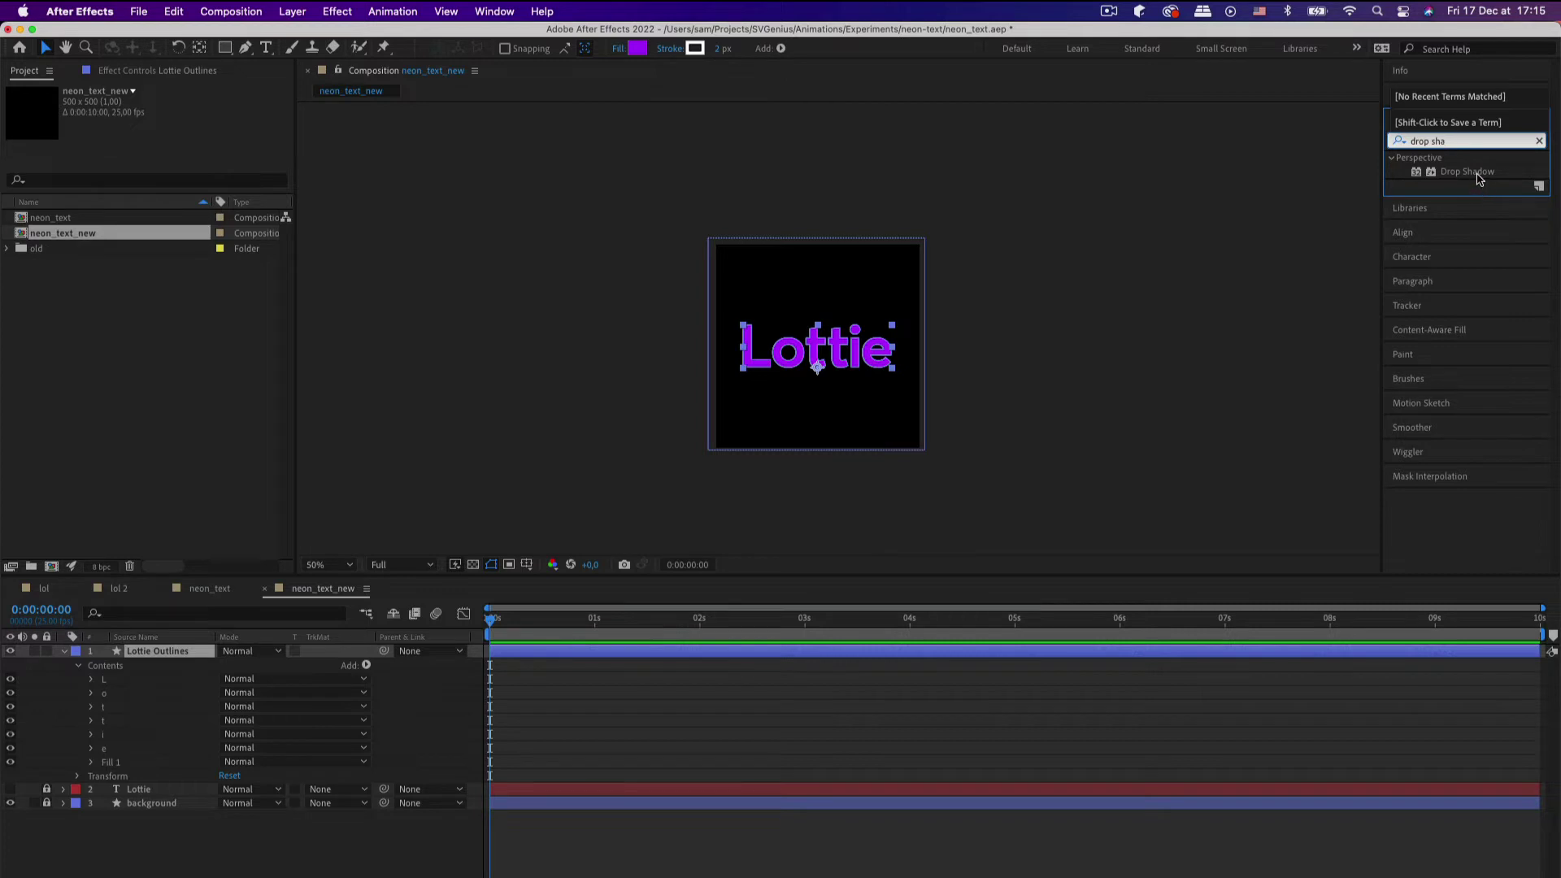
pyautogui.doubleClick(1473, 173)
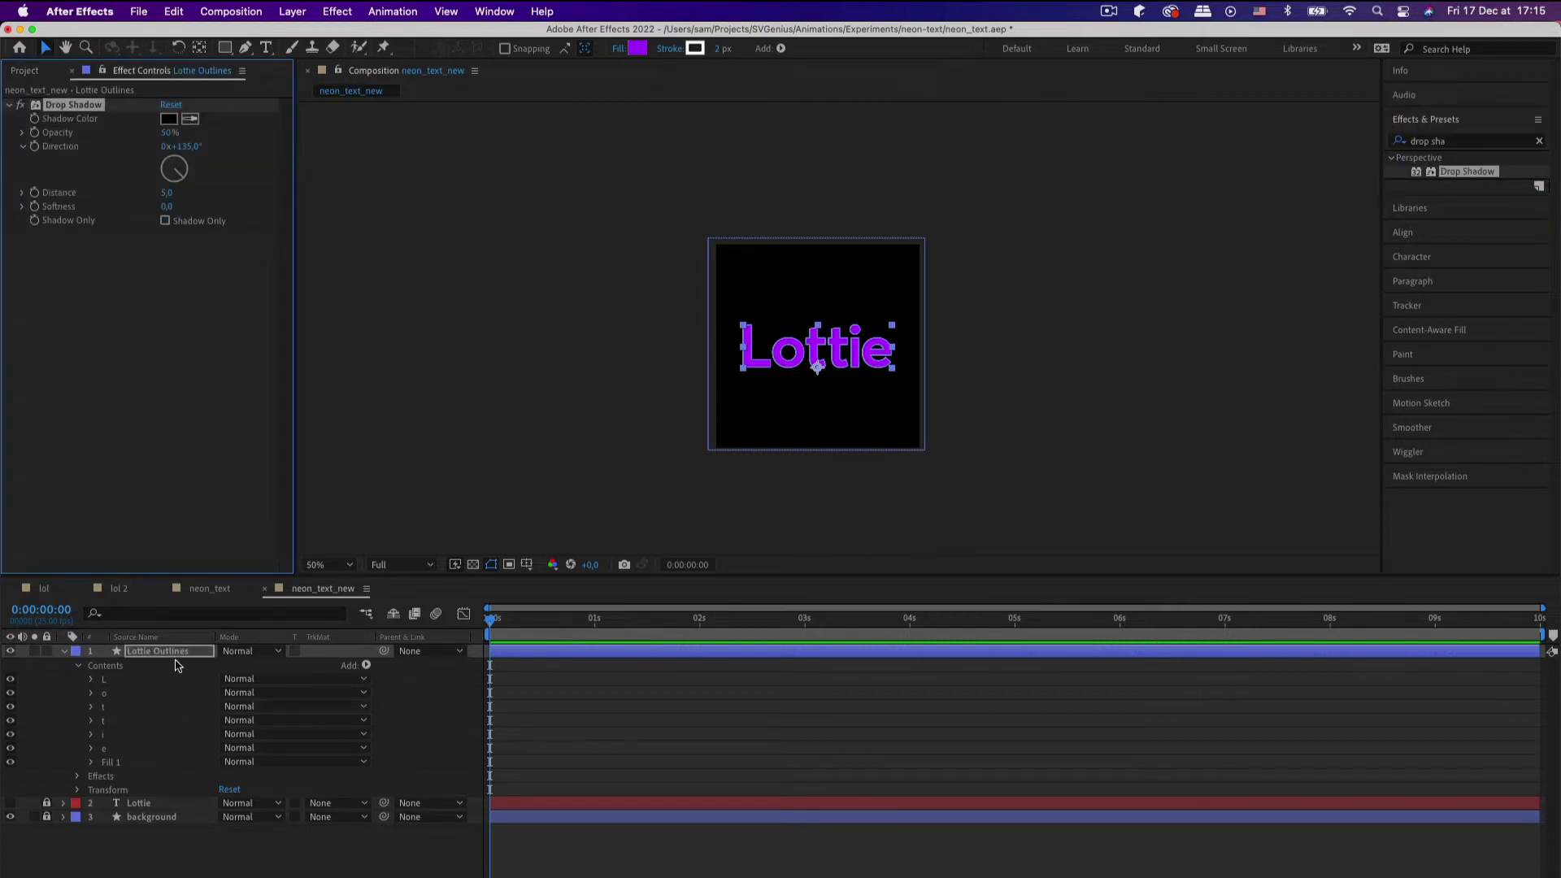
# Step: Set the Drop Shadow colour on the Lottie Outlines layer to the same purple as the letters' fill
pyautogui.scroll(1, 701, 423)
pyautogui.click(1019, 477)
pyautogui.press('space')
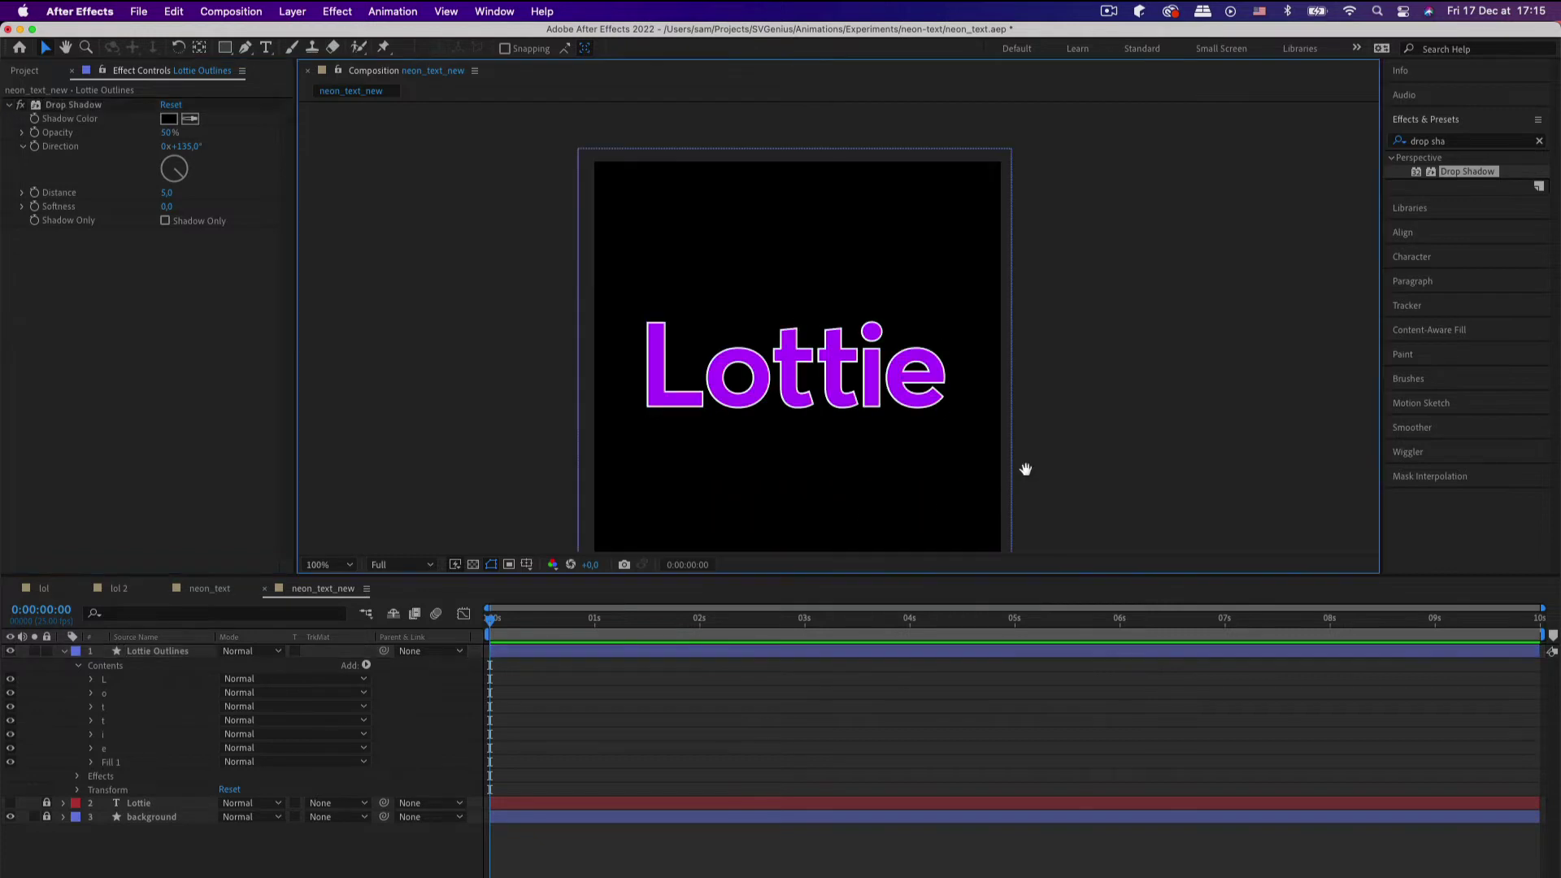
pyautogui.moveTo(1023, 468); pyautogui.dragTo(1049, 421)
pyautogui.press('v')
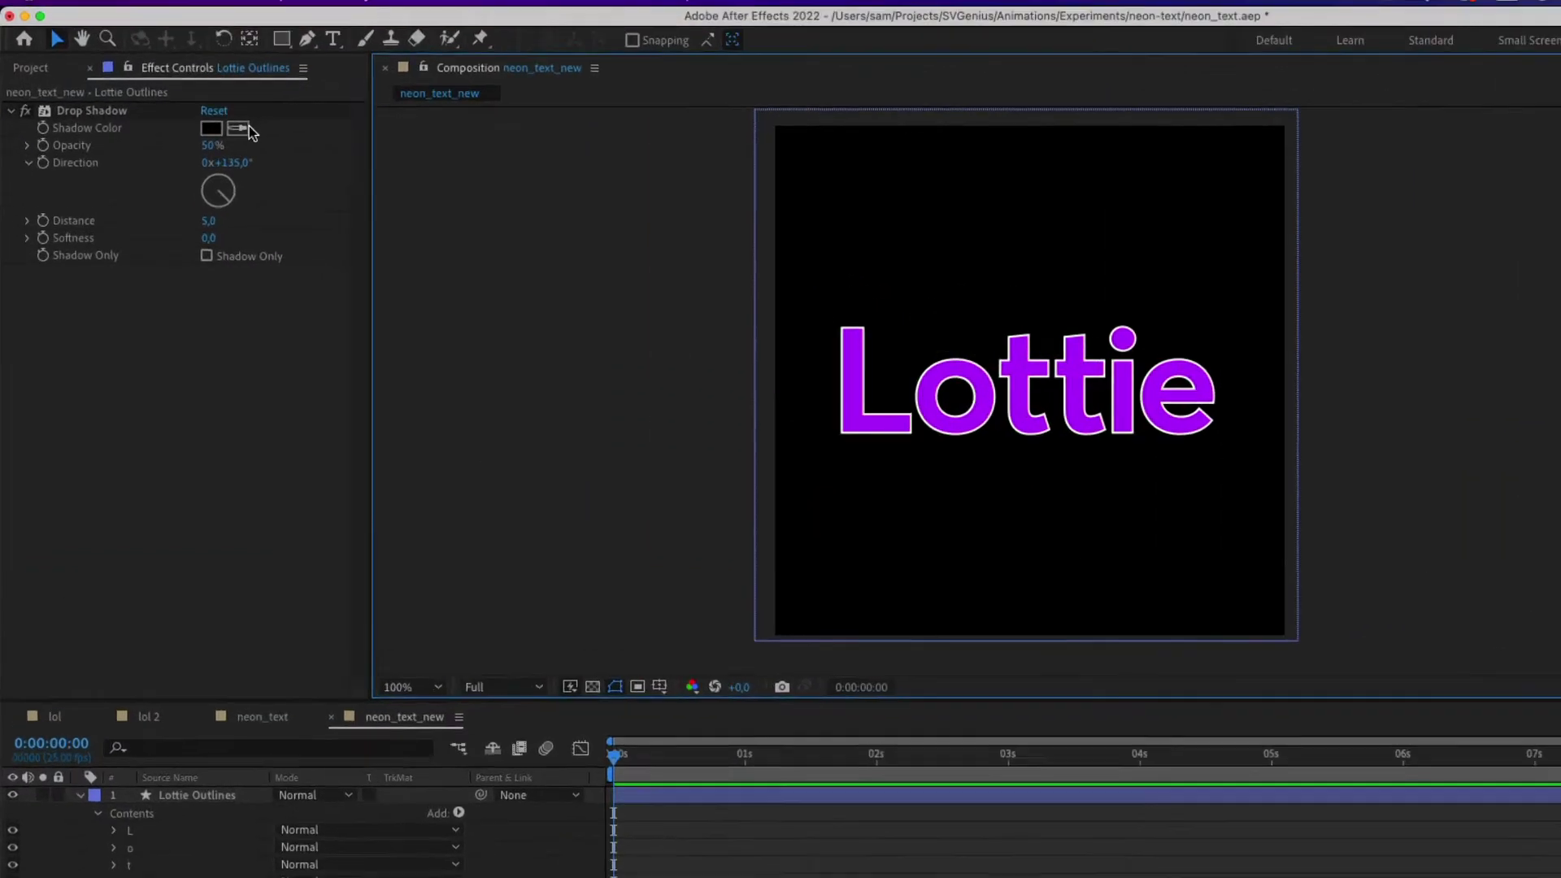
pyautogui.click(211, 128)
pyautogui.press('super+v')
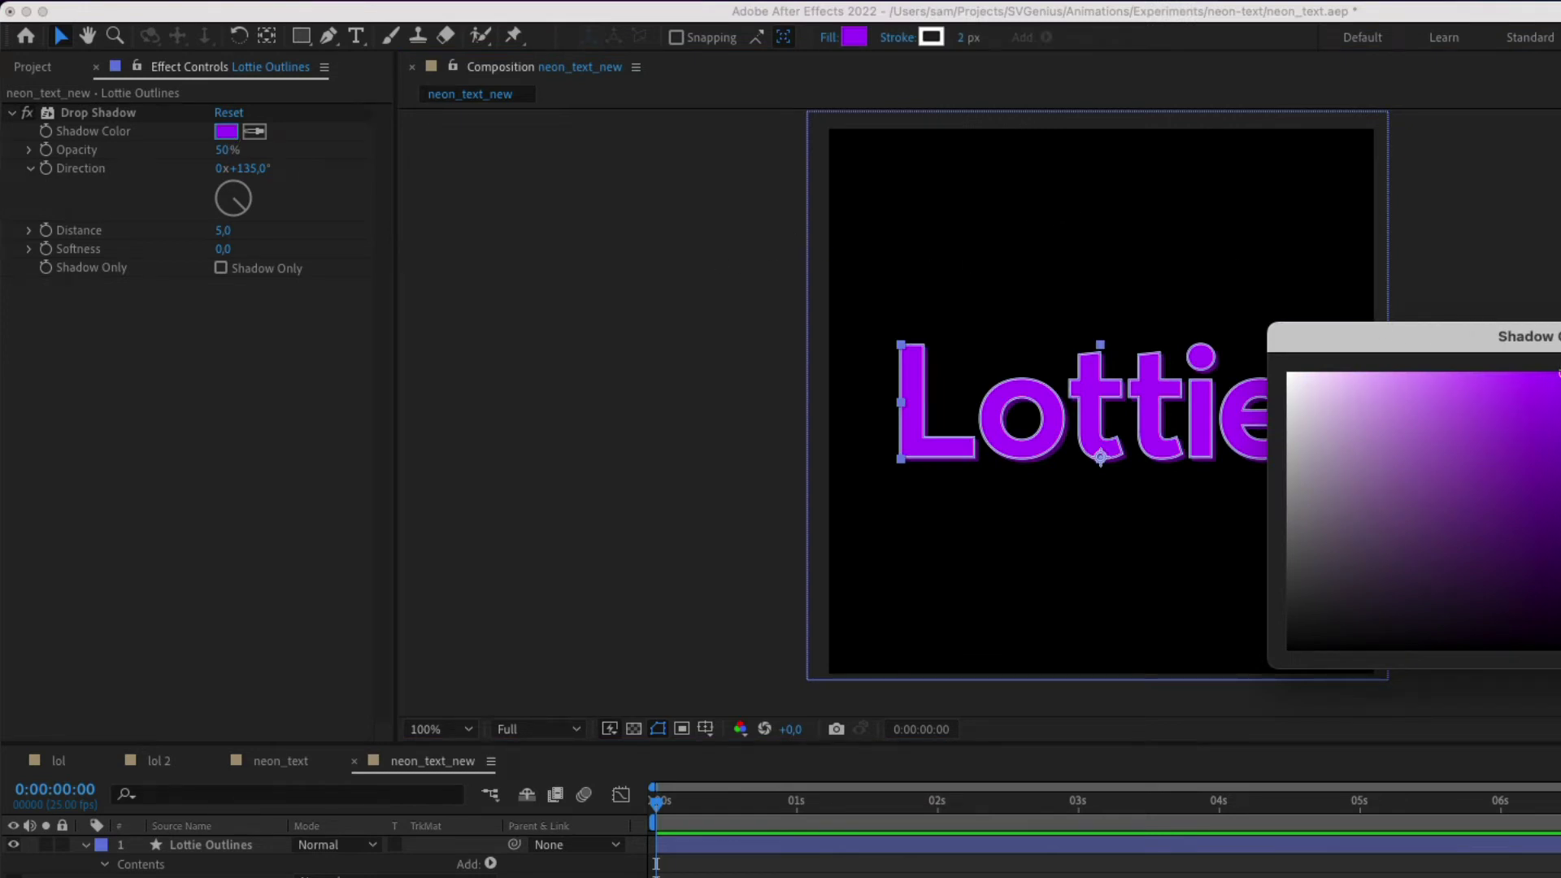
pyautogui.press('Return')
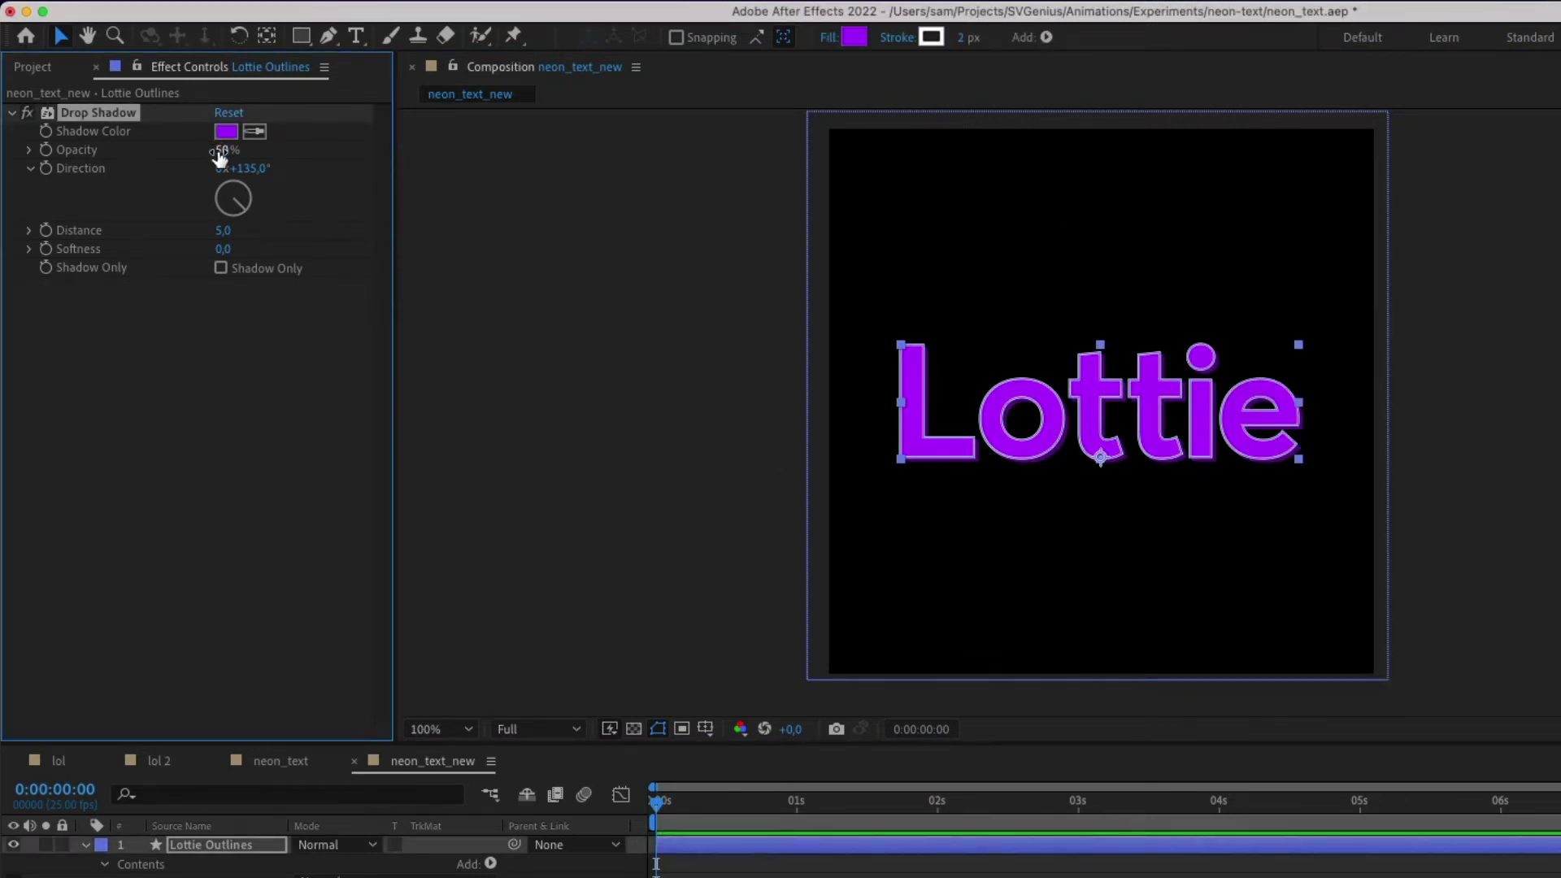
# Step: Set the Drop Shadow's opacity to 100%, direction to 0° and distance to 0
pyautogui.moveTo(220, 157); pyautogui.dragTo(264, 157)
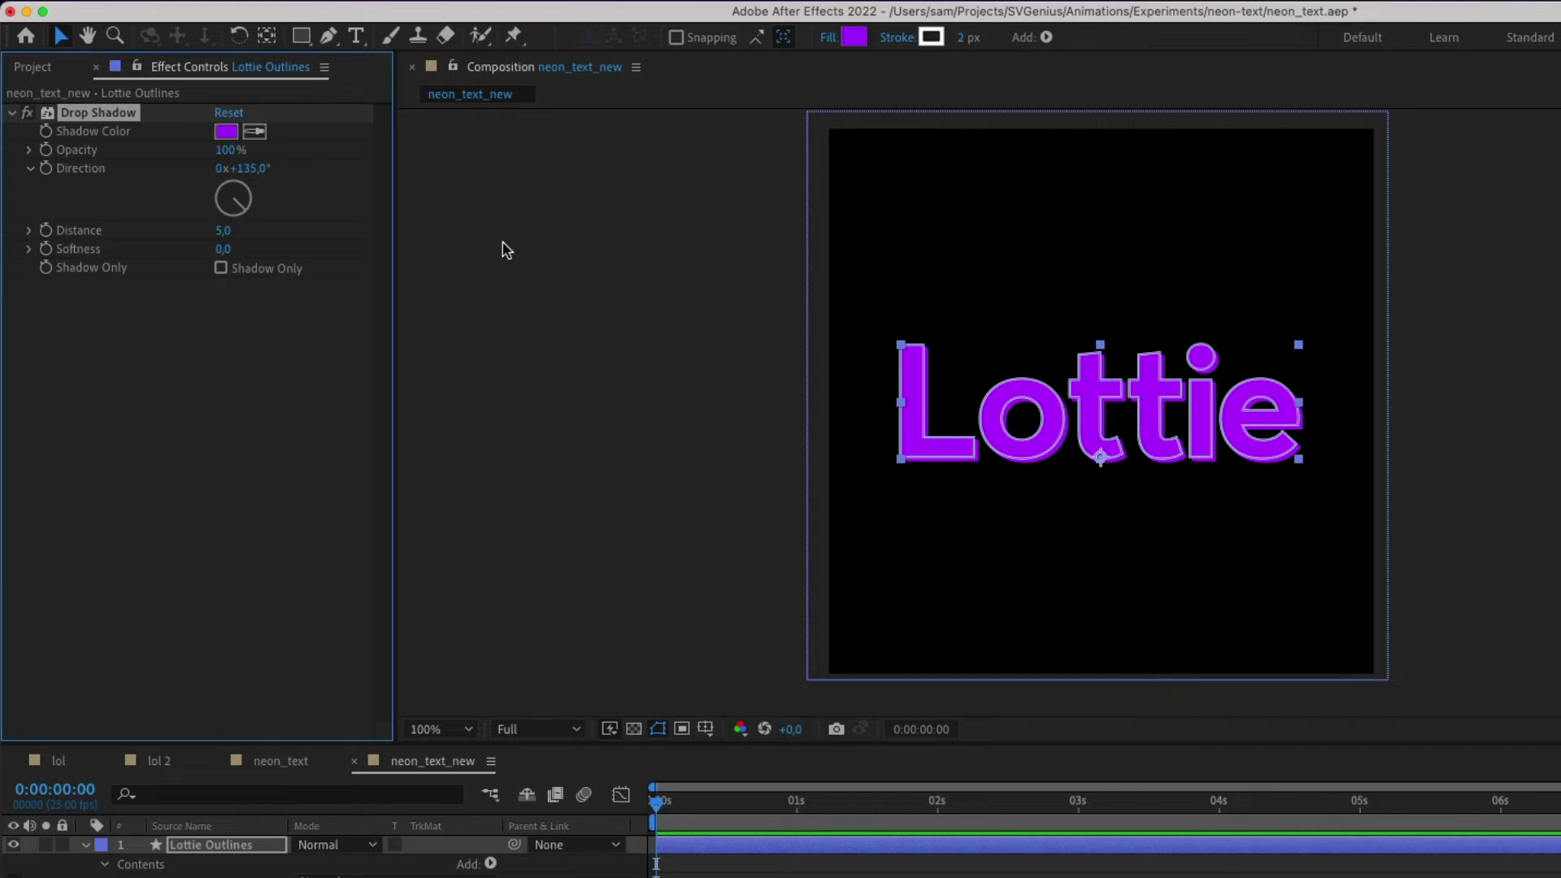
pyautogui.click(252, 170)
pyautogui.write('0')
pyautogui.press('Return')
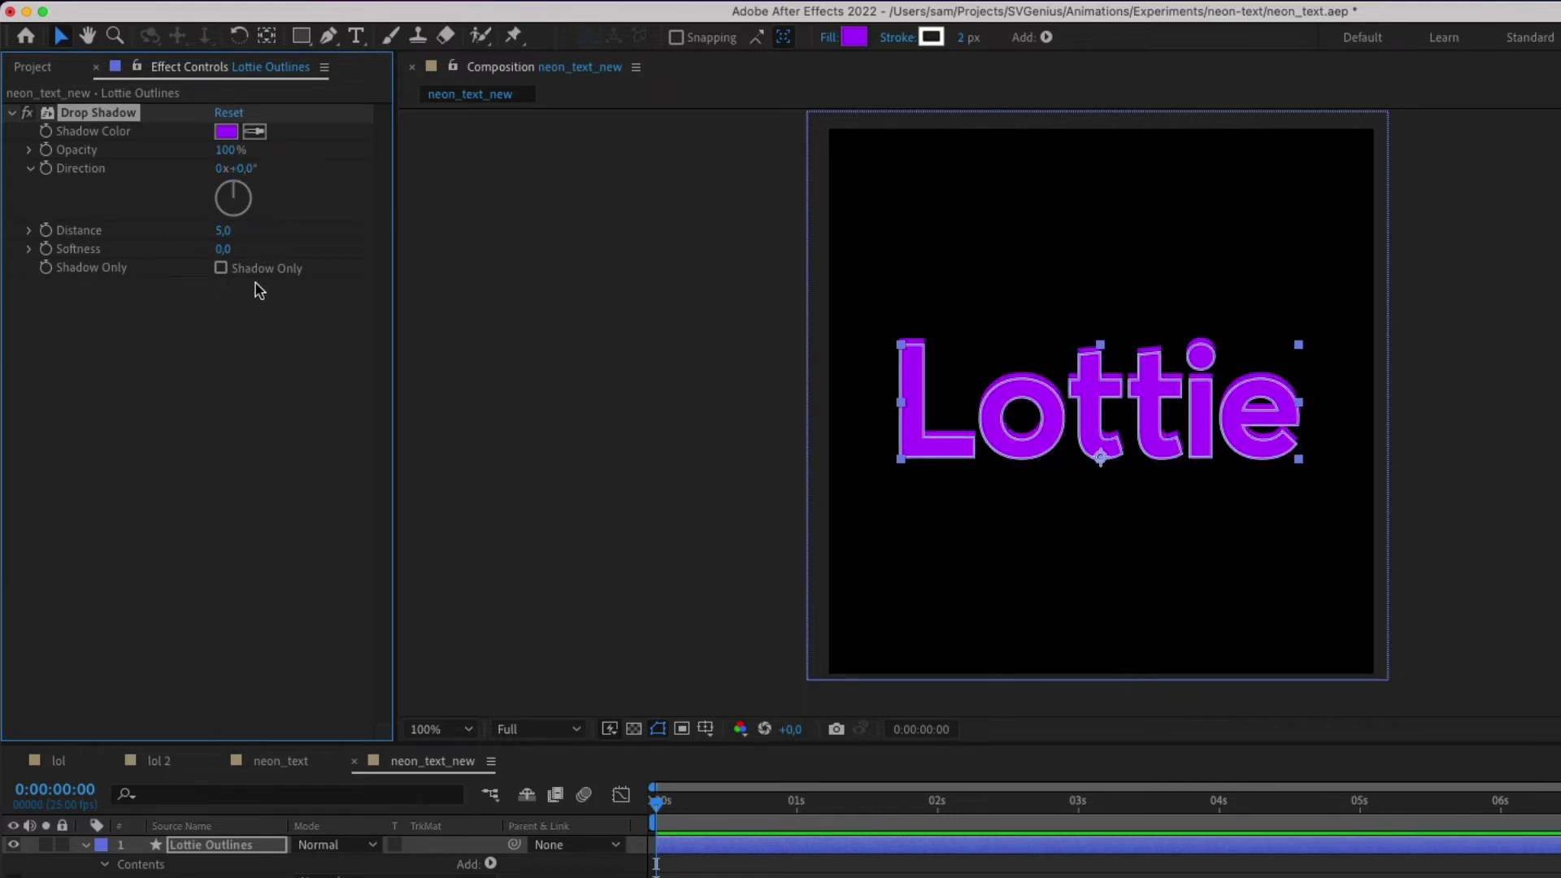
pyautogui.click(225, 232)
pyautogui.write('0')
pyautogui.press('Return')
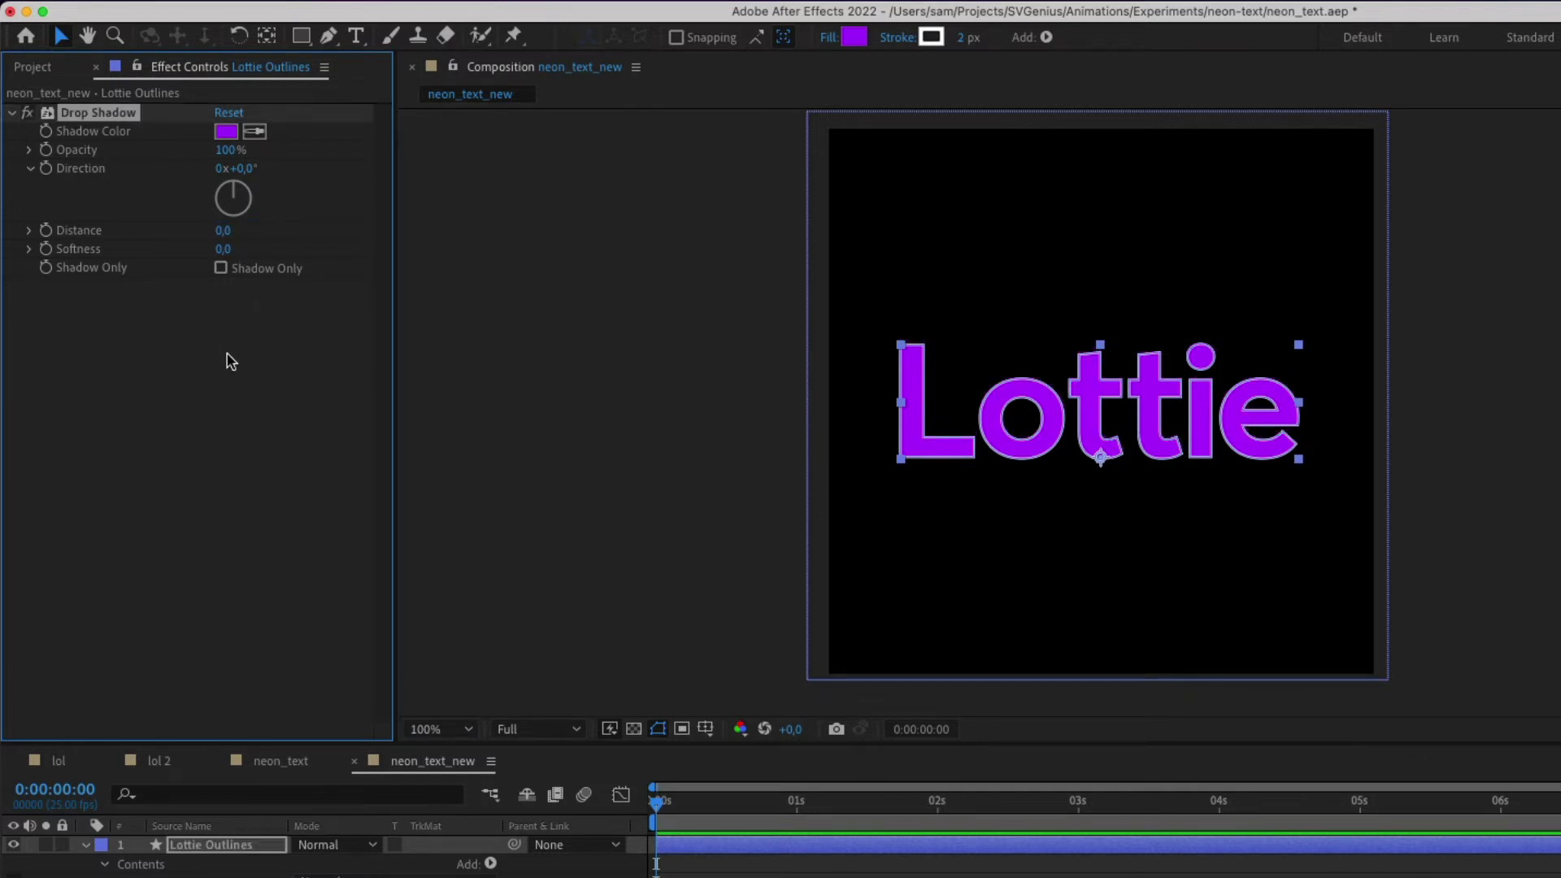
# Step: Set the Drop Shadow's softness to 100 on the Lottie Outlines layer
pyautogui.click(223, 249)
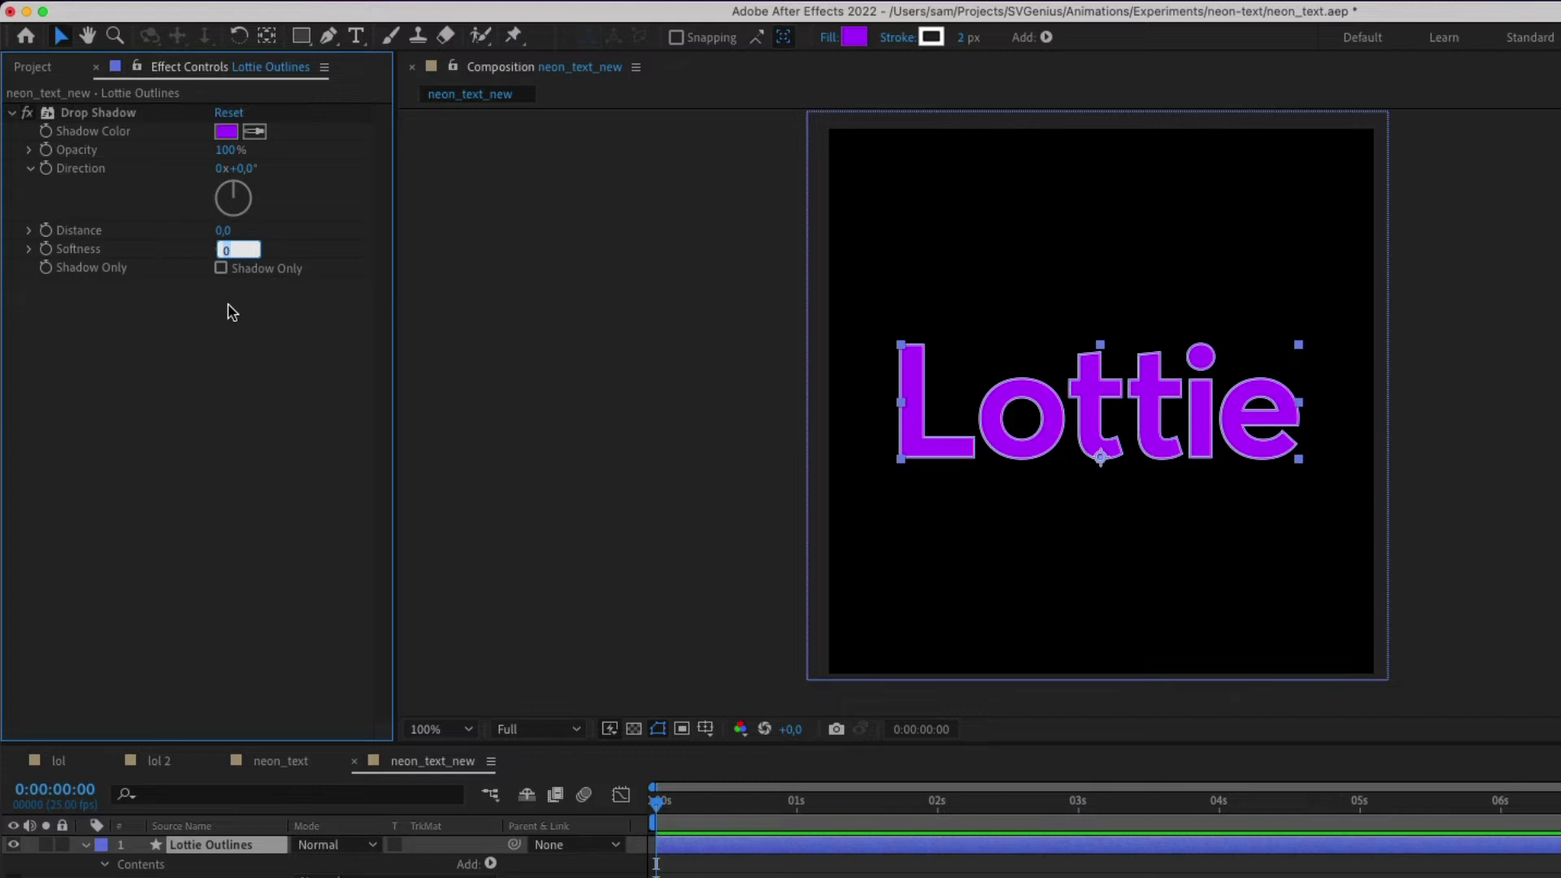
pyautogui.write('100')
pyautogui.press('Return')
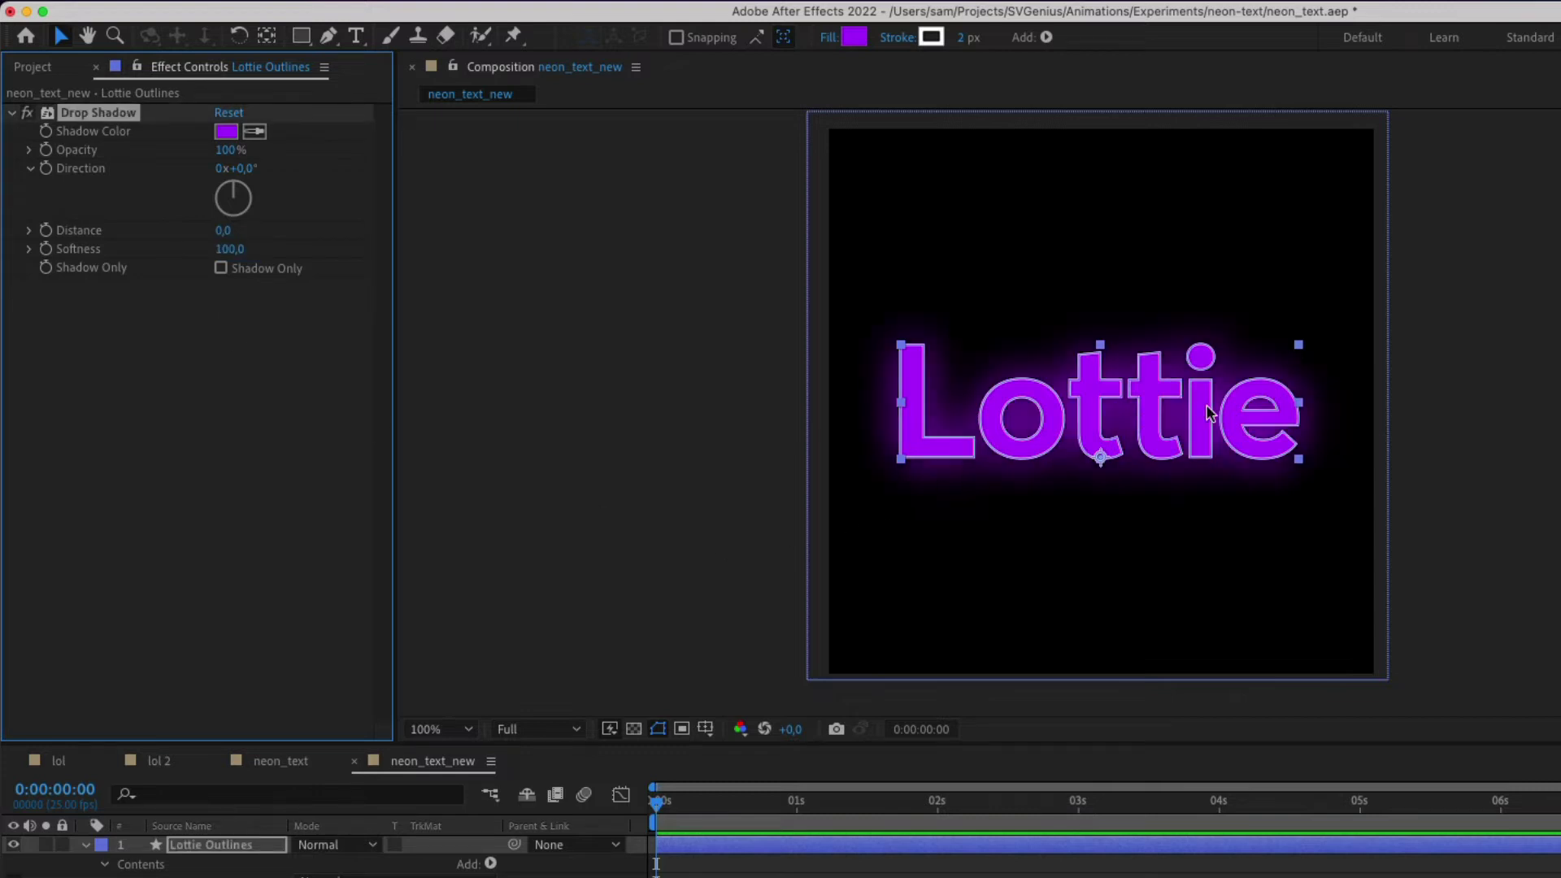
# Step: Examine the purple glow around the Lottie letters at 100% and 200% magnification with the layer deselected
pyautogui.click(1431, 394)
pyautogui.press(',')
pyautogui.press('.')
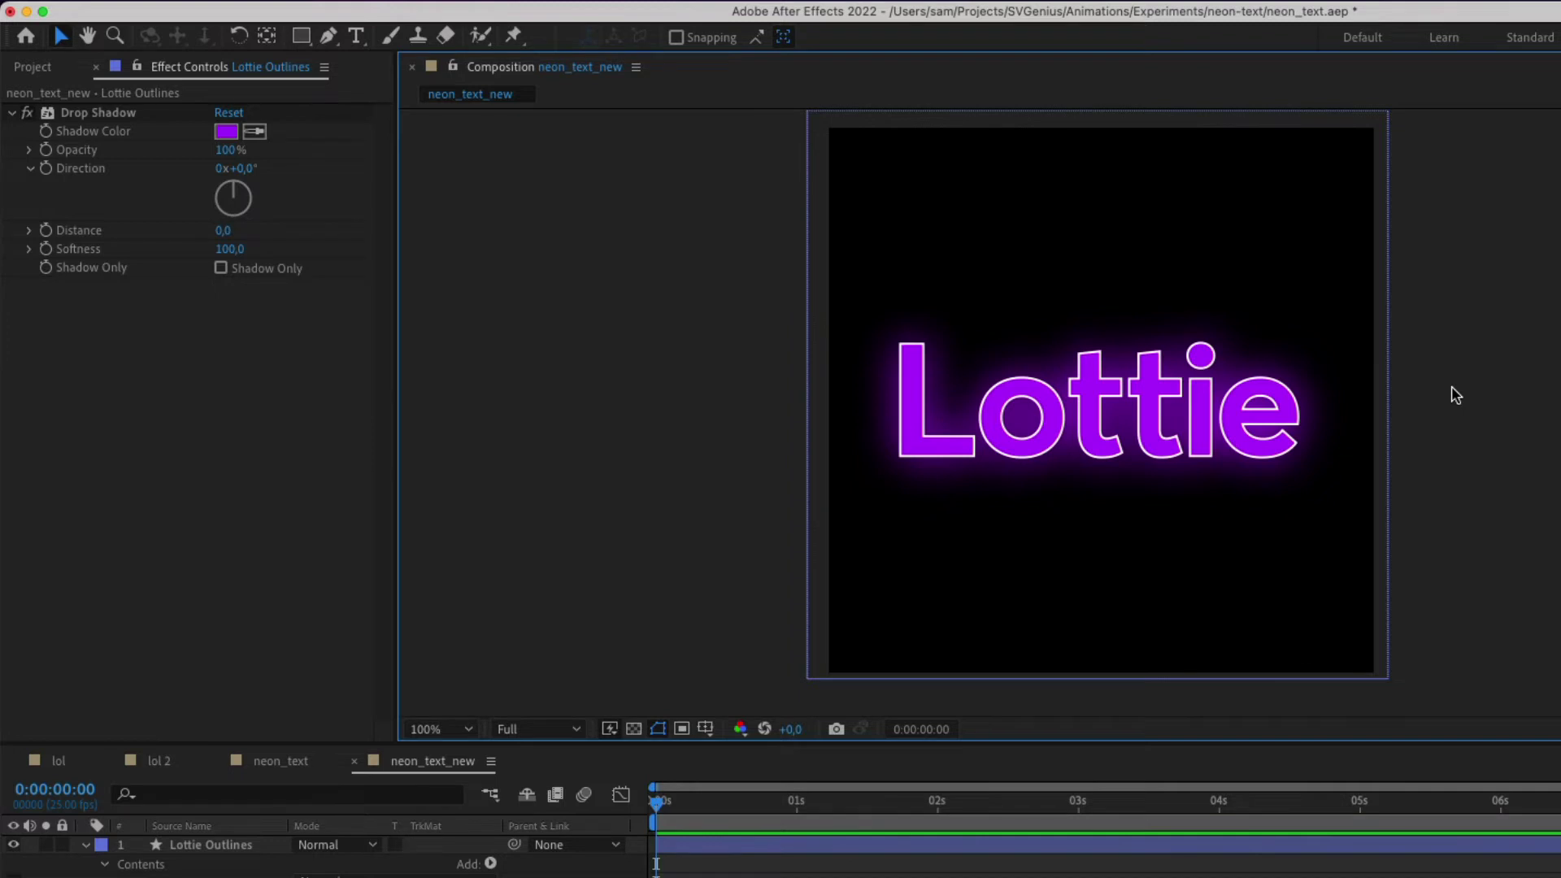
pyautogui.press(',')
pyautogui.press('.')
pyautogui.click(1368, 417)
pyautogui.press('.')
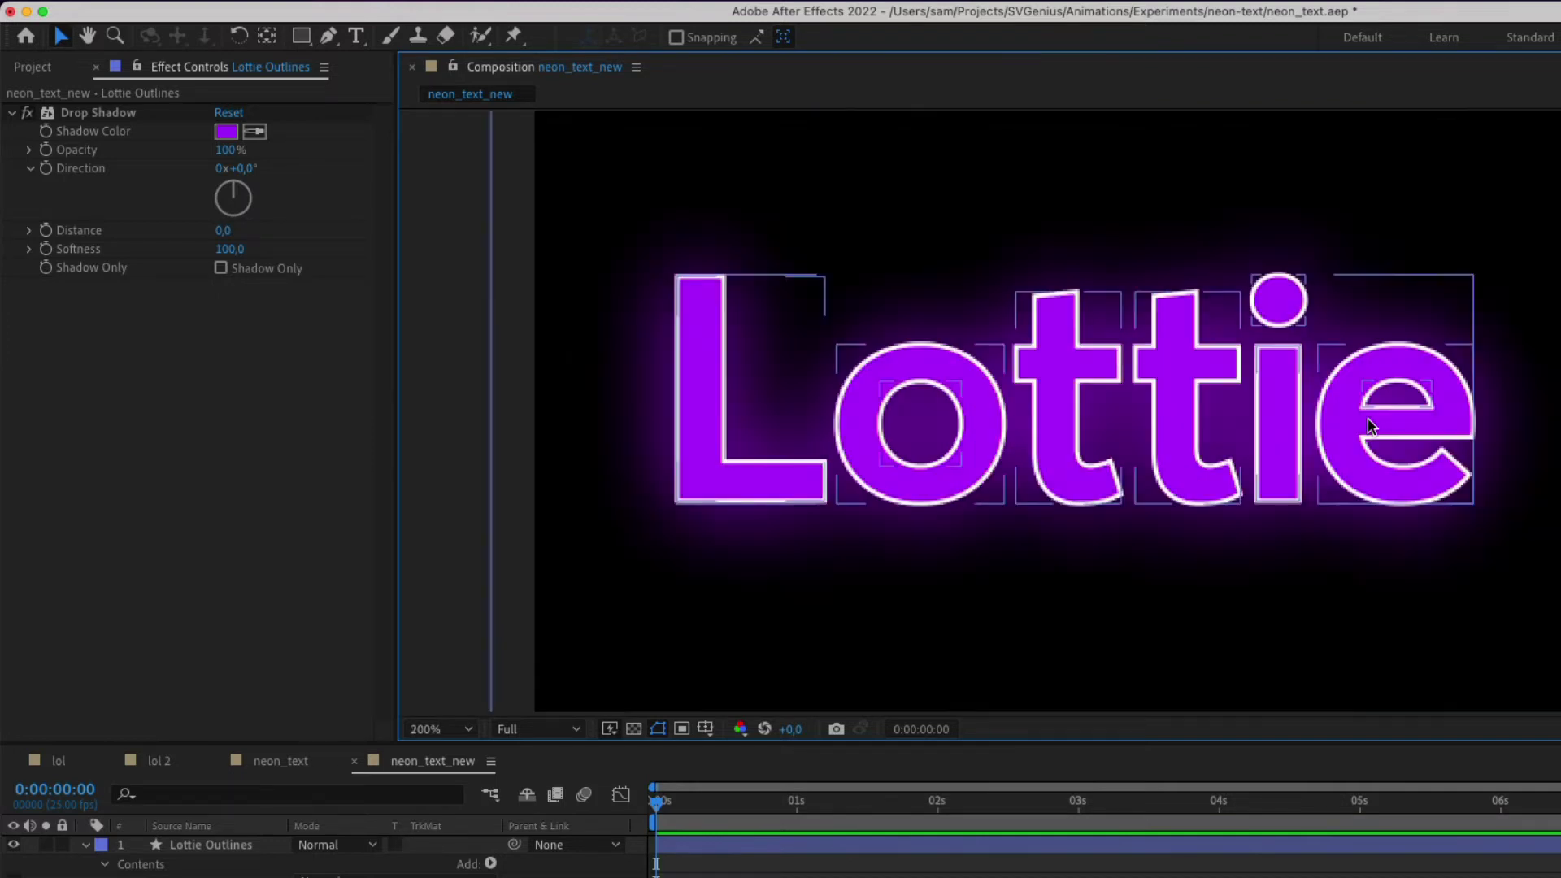
pyautogui.press(',')
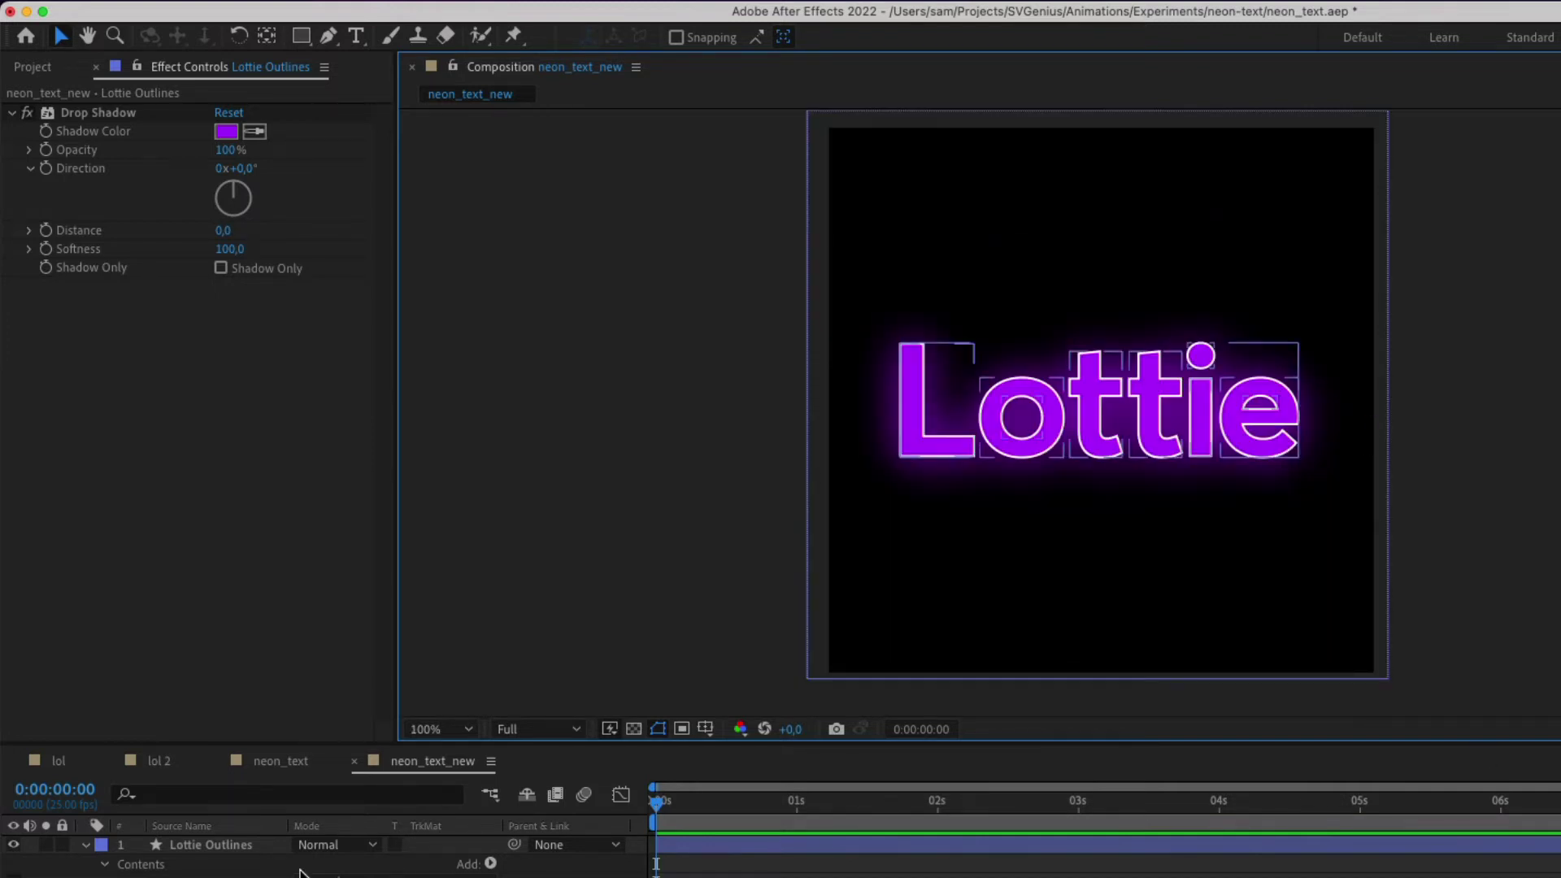
pyautogui.click(1086, 599)
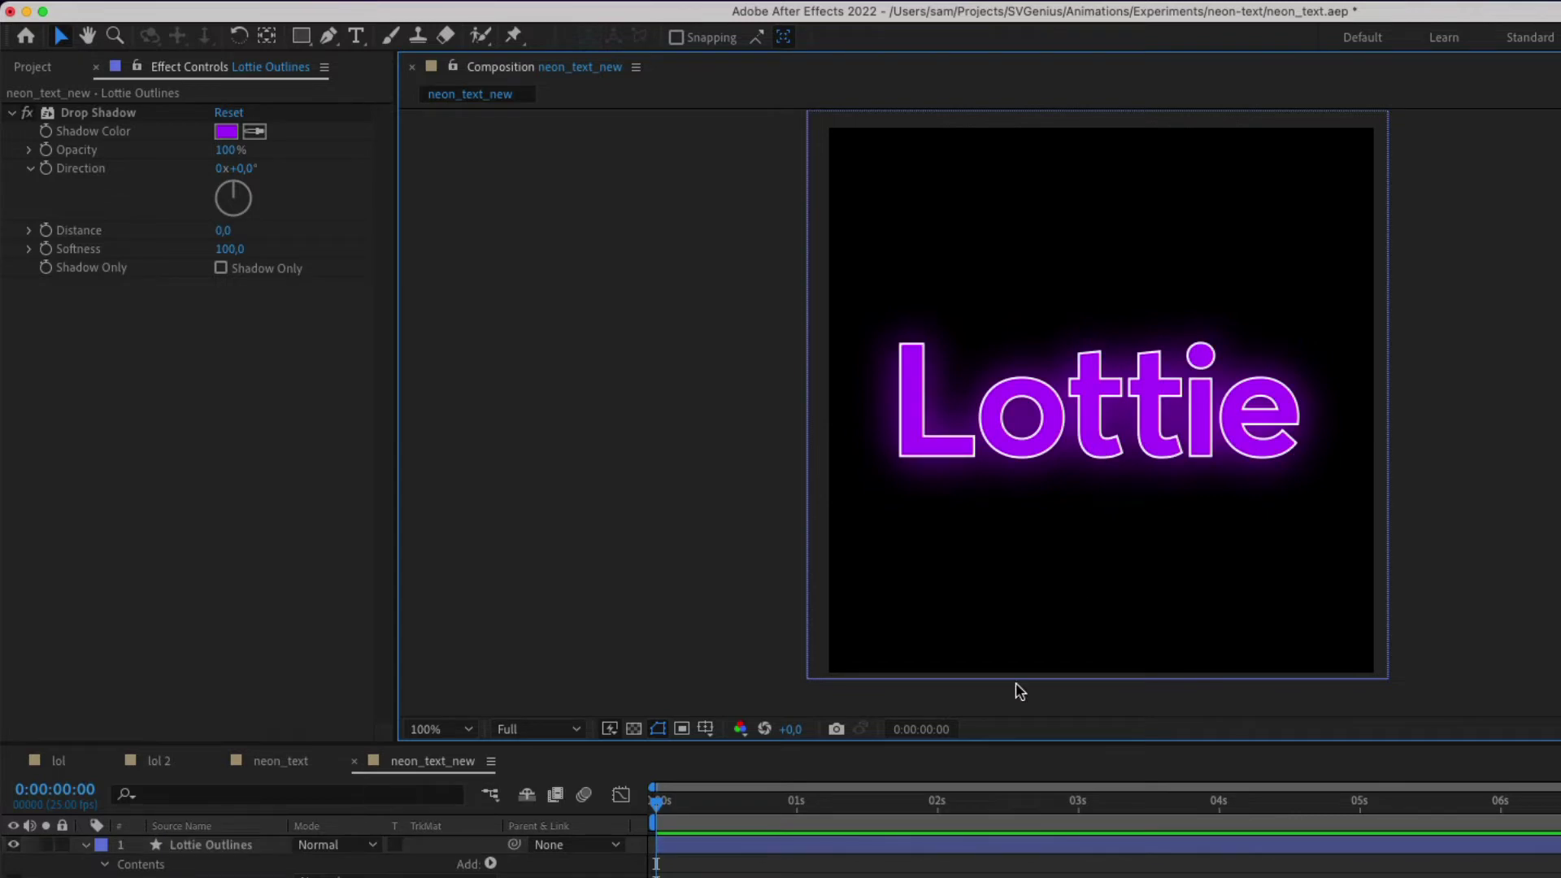
# Step: Try lowering the Drop Shadow's opacity to 53% on the Lottie Outlines layer, and undo that change
pyautogui.press('super+a')
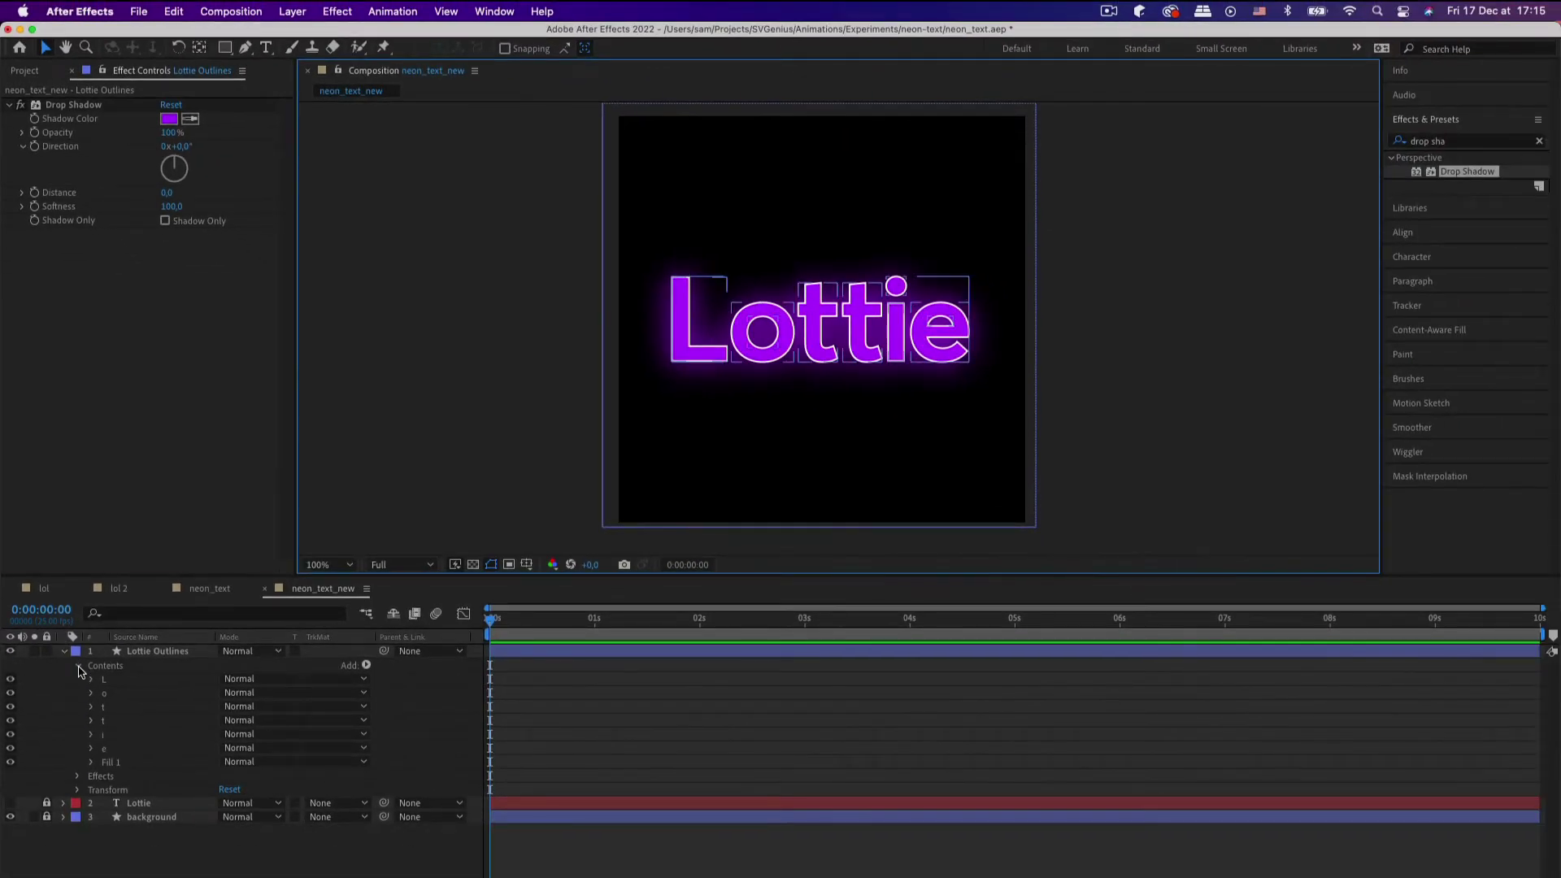
pyautogui.click(79, 667)
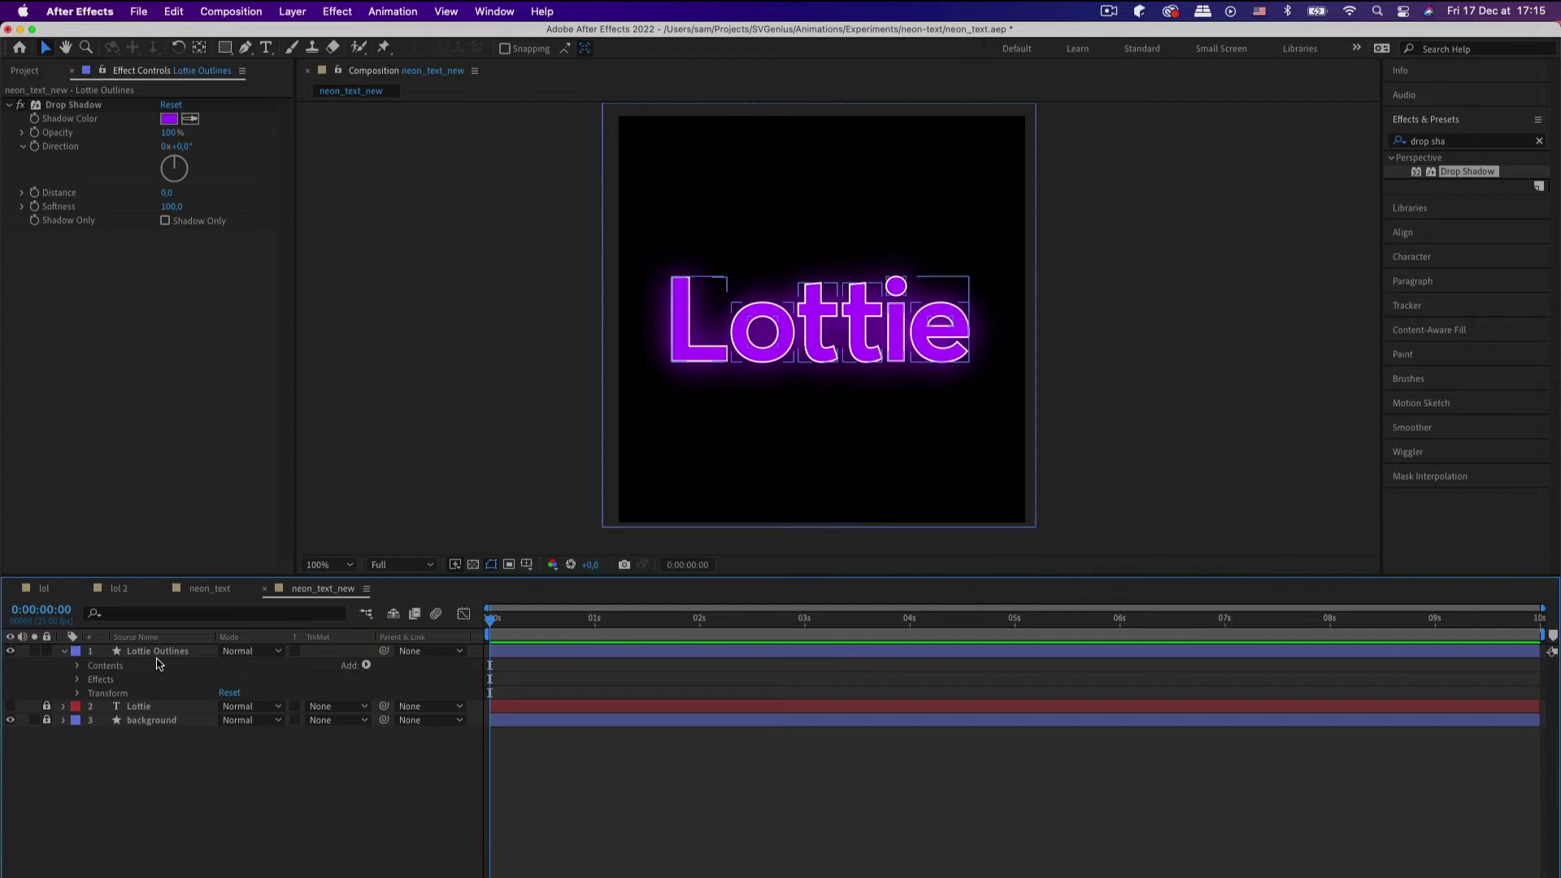
pyautogui.click(148, 655)
pyautogui.click(76, 682)
pyautogui.moveTo(175, 139); pyautogui.dragTo(98, 148)
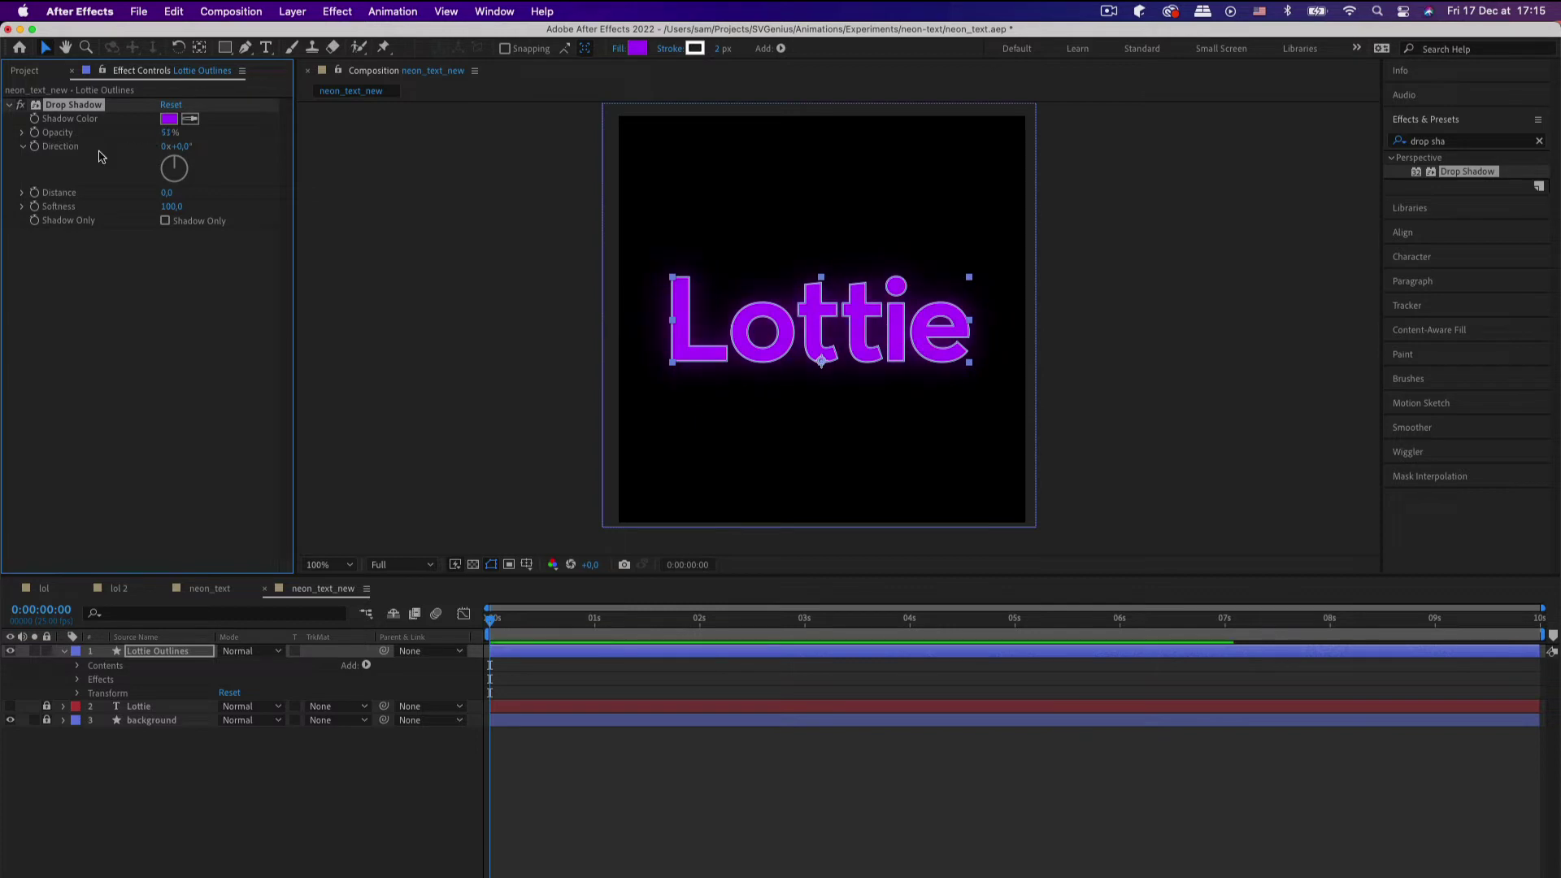
pyautogui.press('super+z')
# Step: Reveal the Lottie Outlines layer's own opacity property and keep it at 100%
pyautogui.click(157, 654)
pyautogui.press('t')
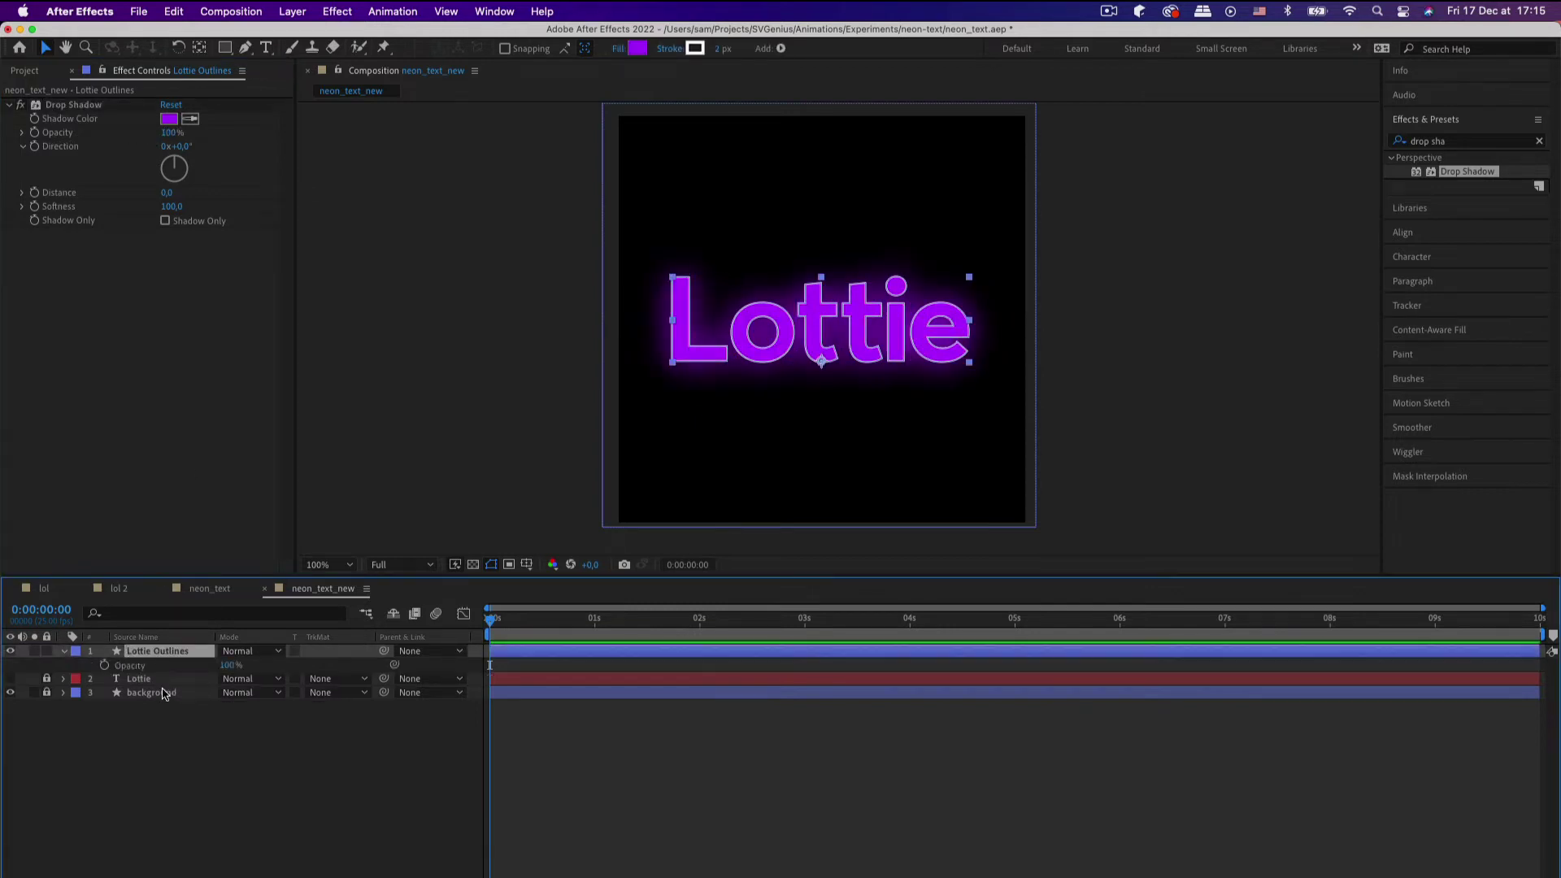
pyautogui.moveTo(230, 665)
pyautogui.mouseDown()
pyautogui.moveTo(100, 667)
pyautogui.moveTo(235, 669)
pyautogui.mouseUp()
pyautogui.click(1031, 380)
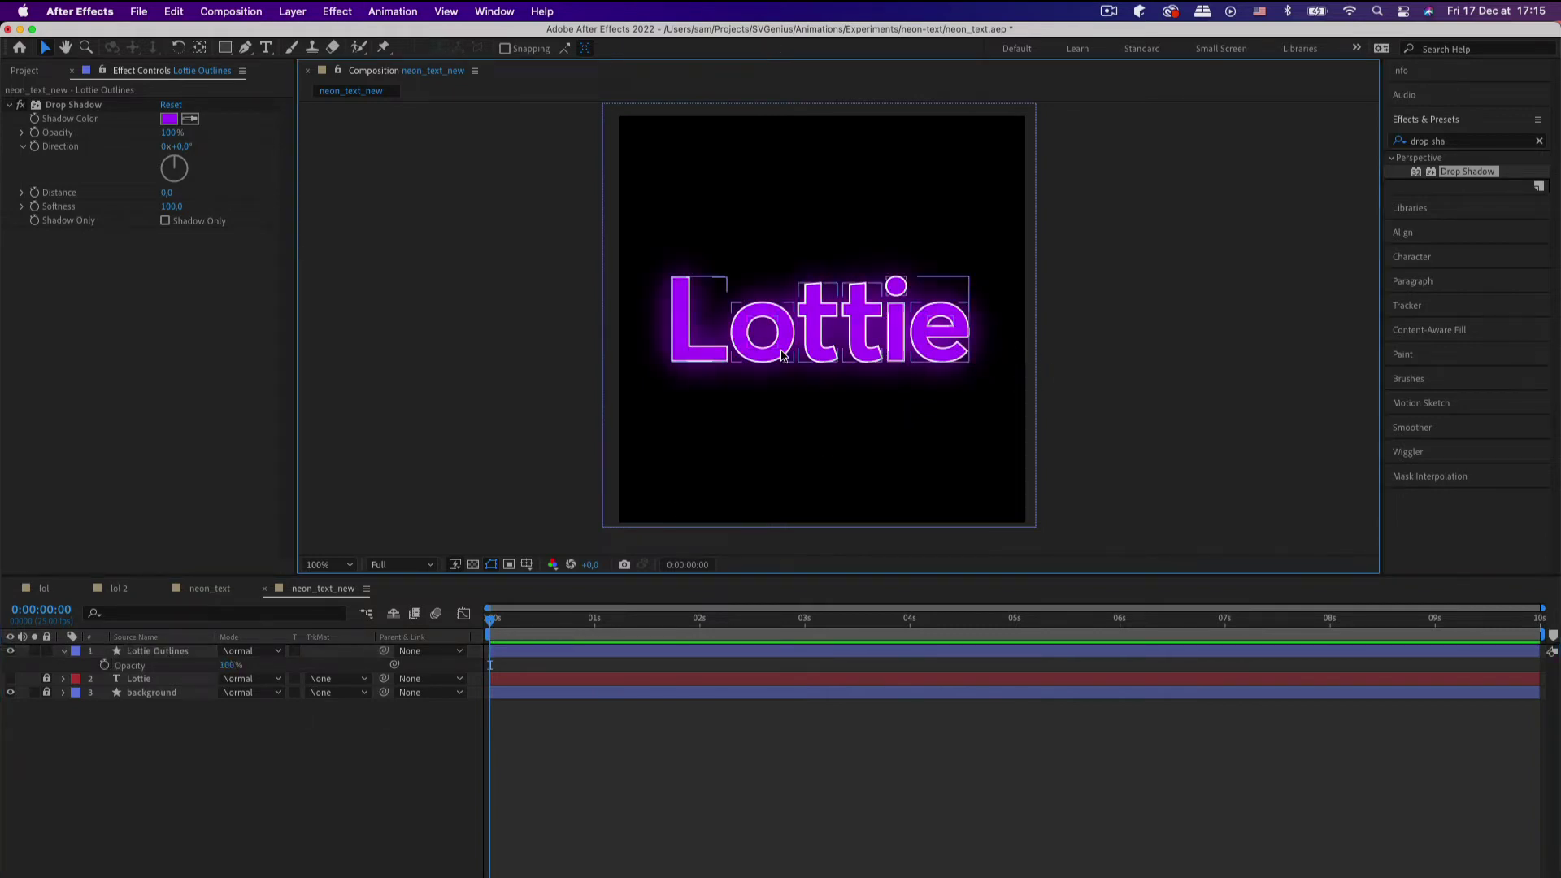
# Step: Try duplicating the Lottie Outlines layer to intensify the glow, and delete the duplicate
pyautogui.click(187, 652)
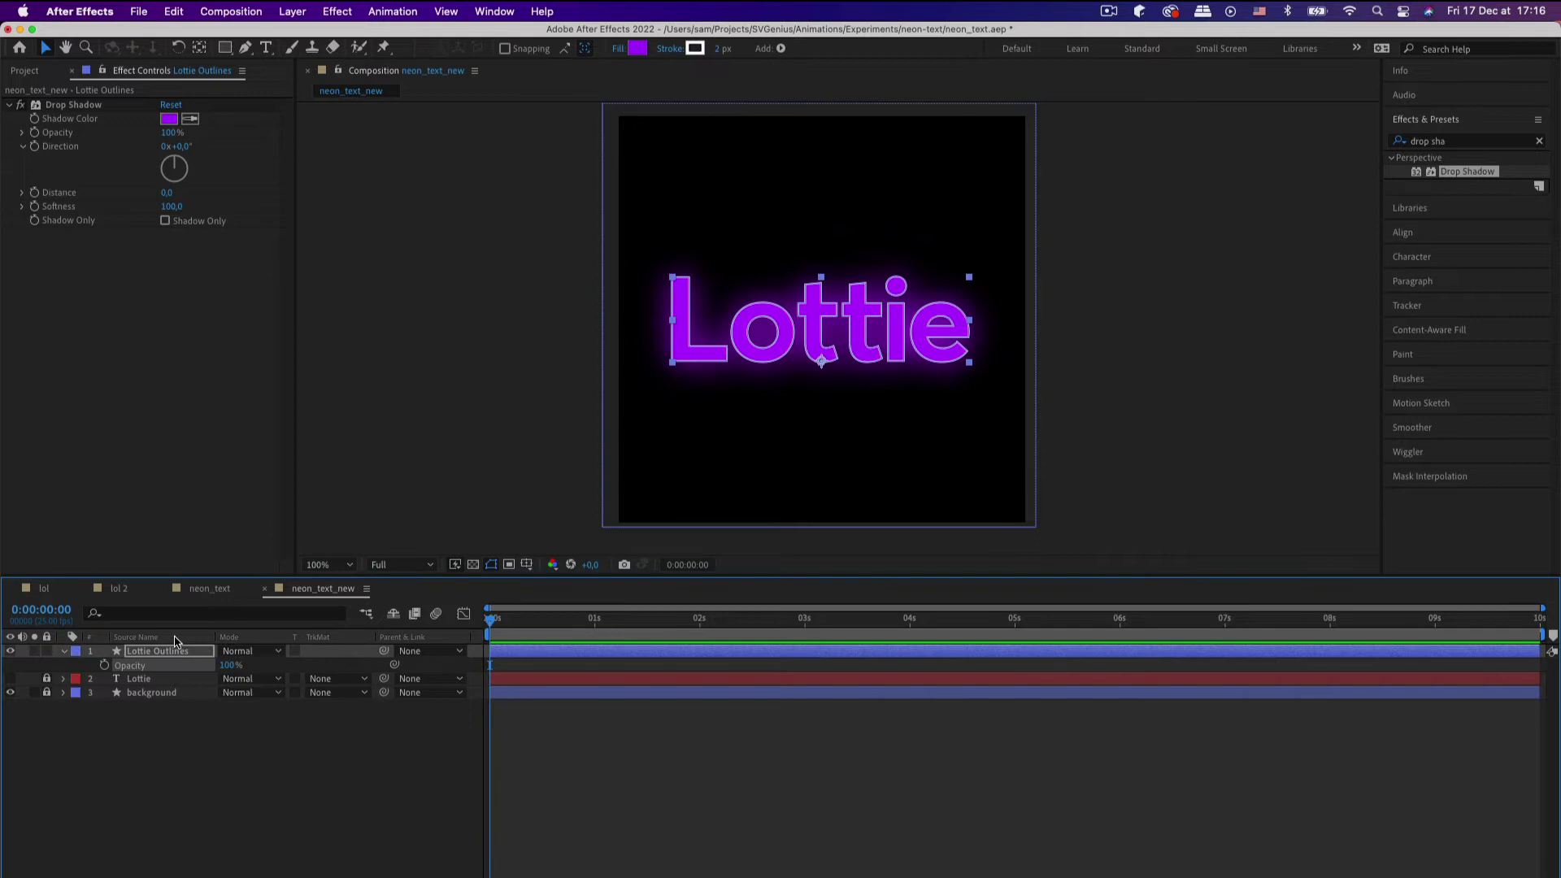
pyautogui.click(177, 653)
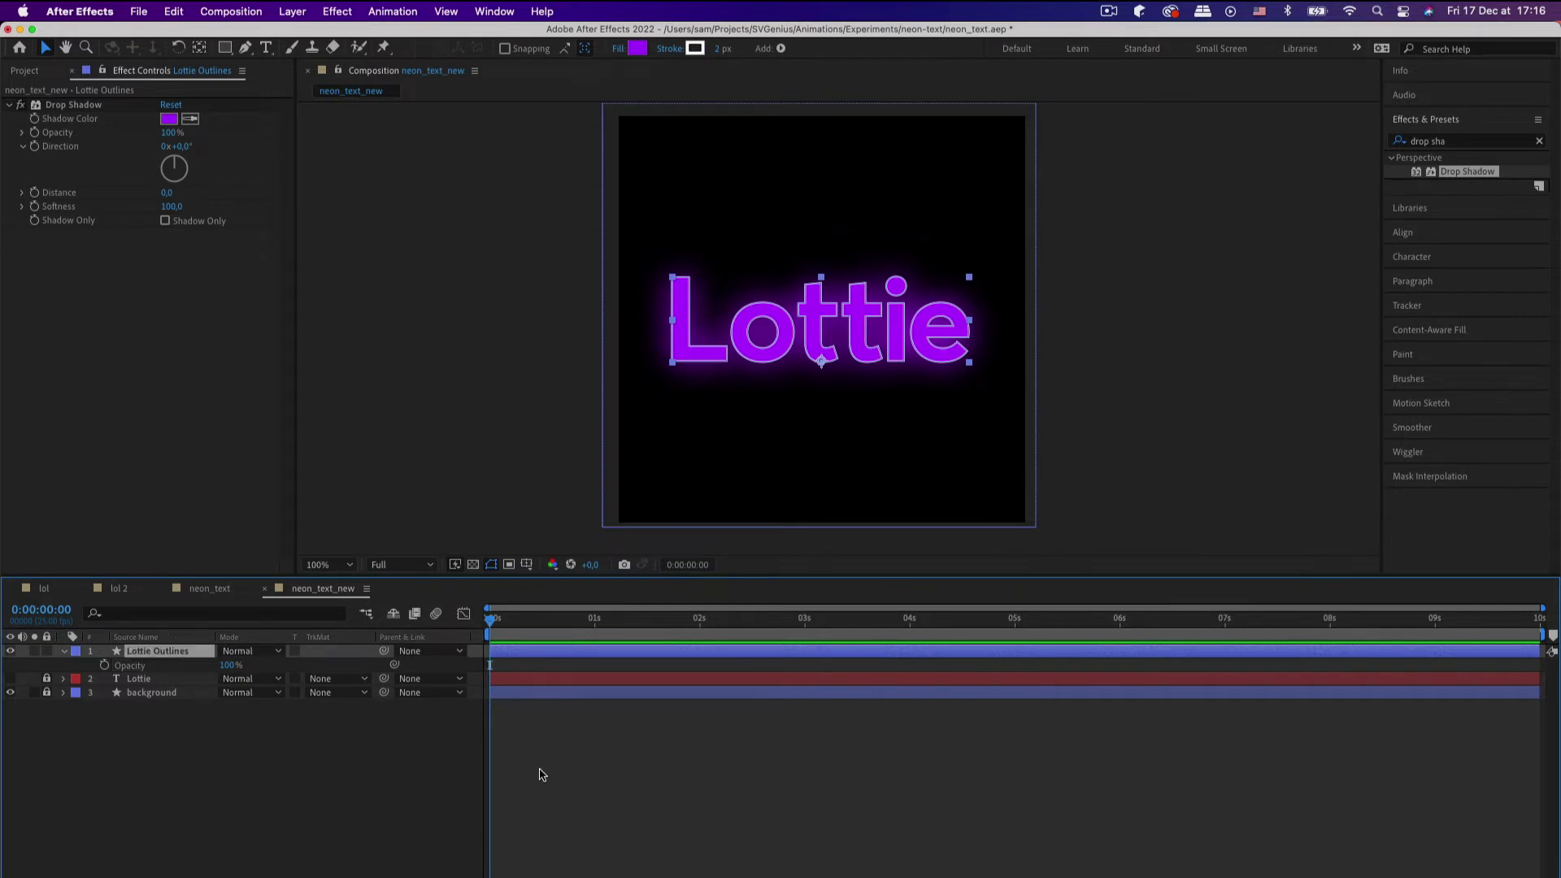
pyautogui.press('super+d')
pyautogui.click(1161, 328)
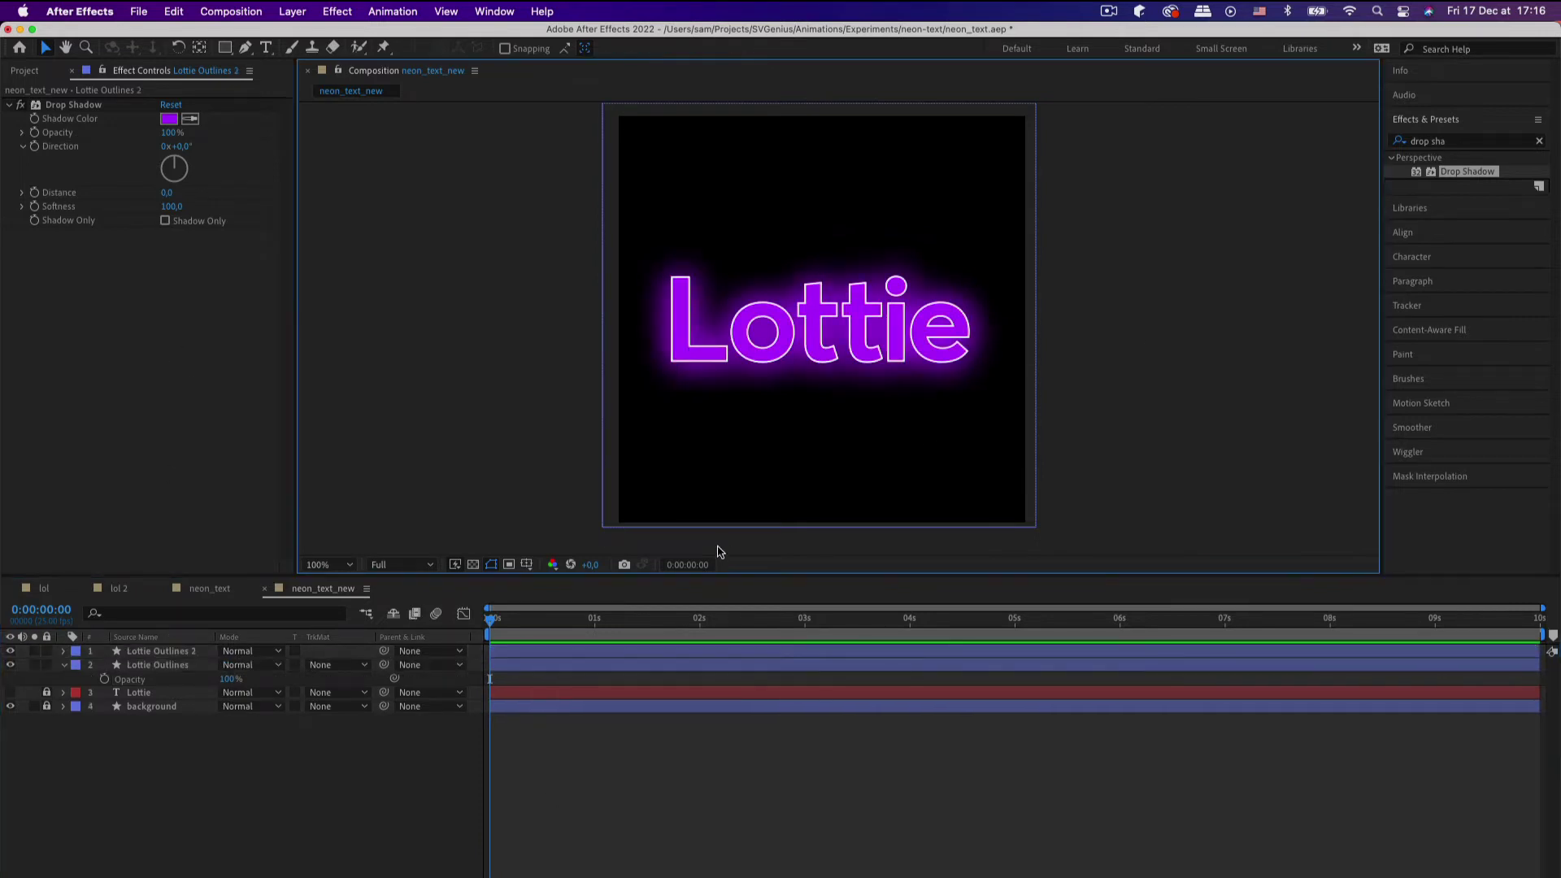
pyautogui.click(200, 651)
pyautogui.click(64, 665)
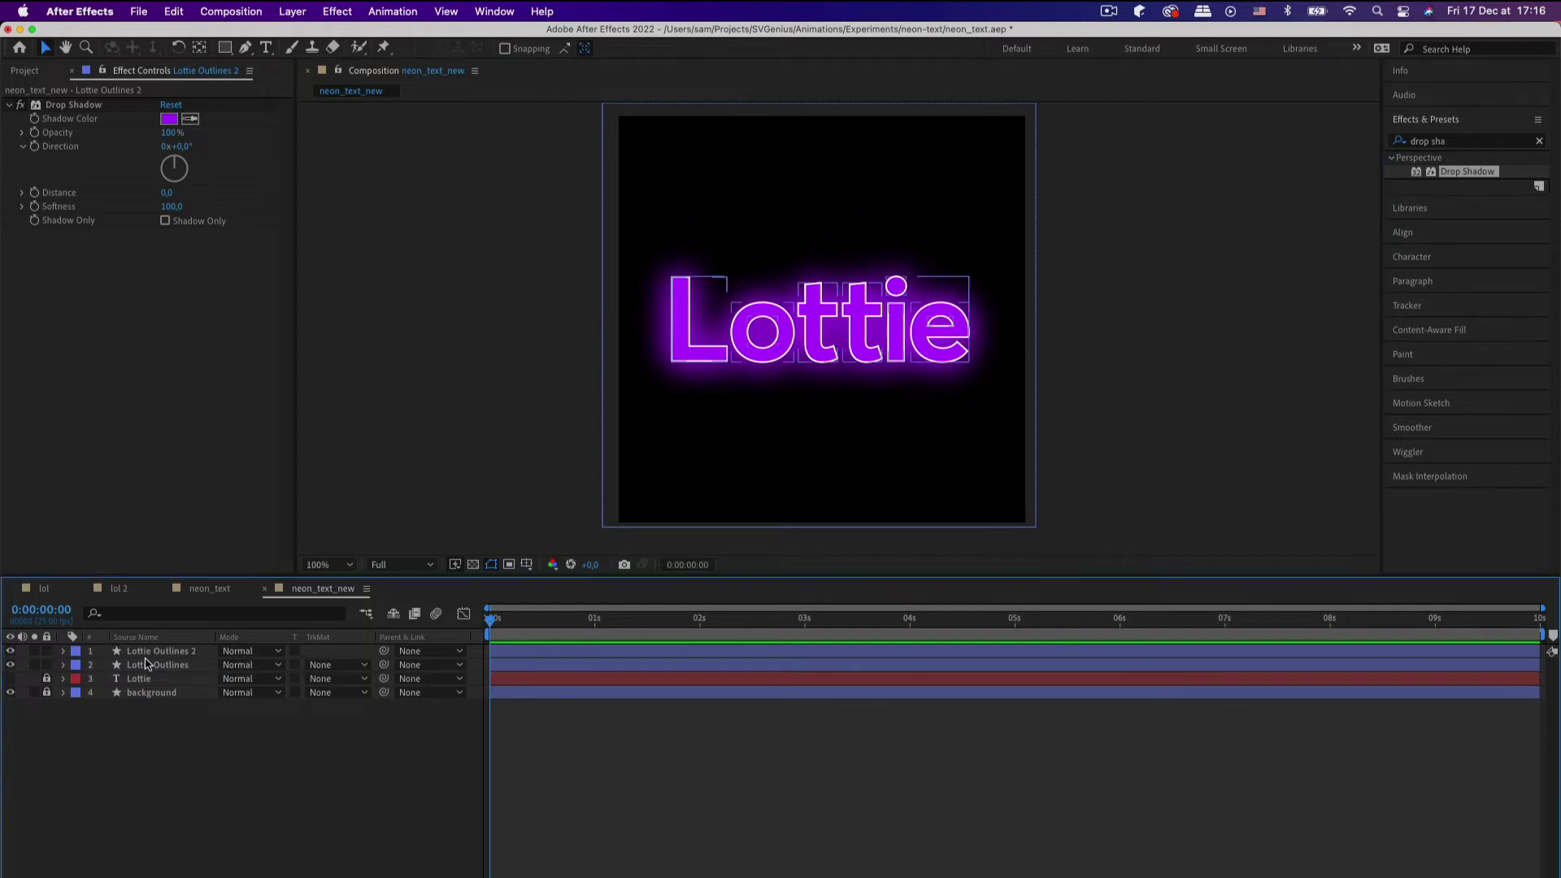
pyautogui.click(146, 665)
pyautogui.click(150, 651)
pyautogui.press('Delete')
# Step: Set the Drop Shadow's softness to 50 on the Lottie Outlines layer for a tighter glow
pyautogui.click(152, 651)
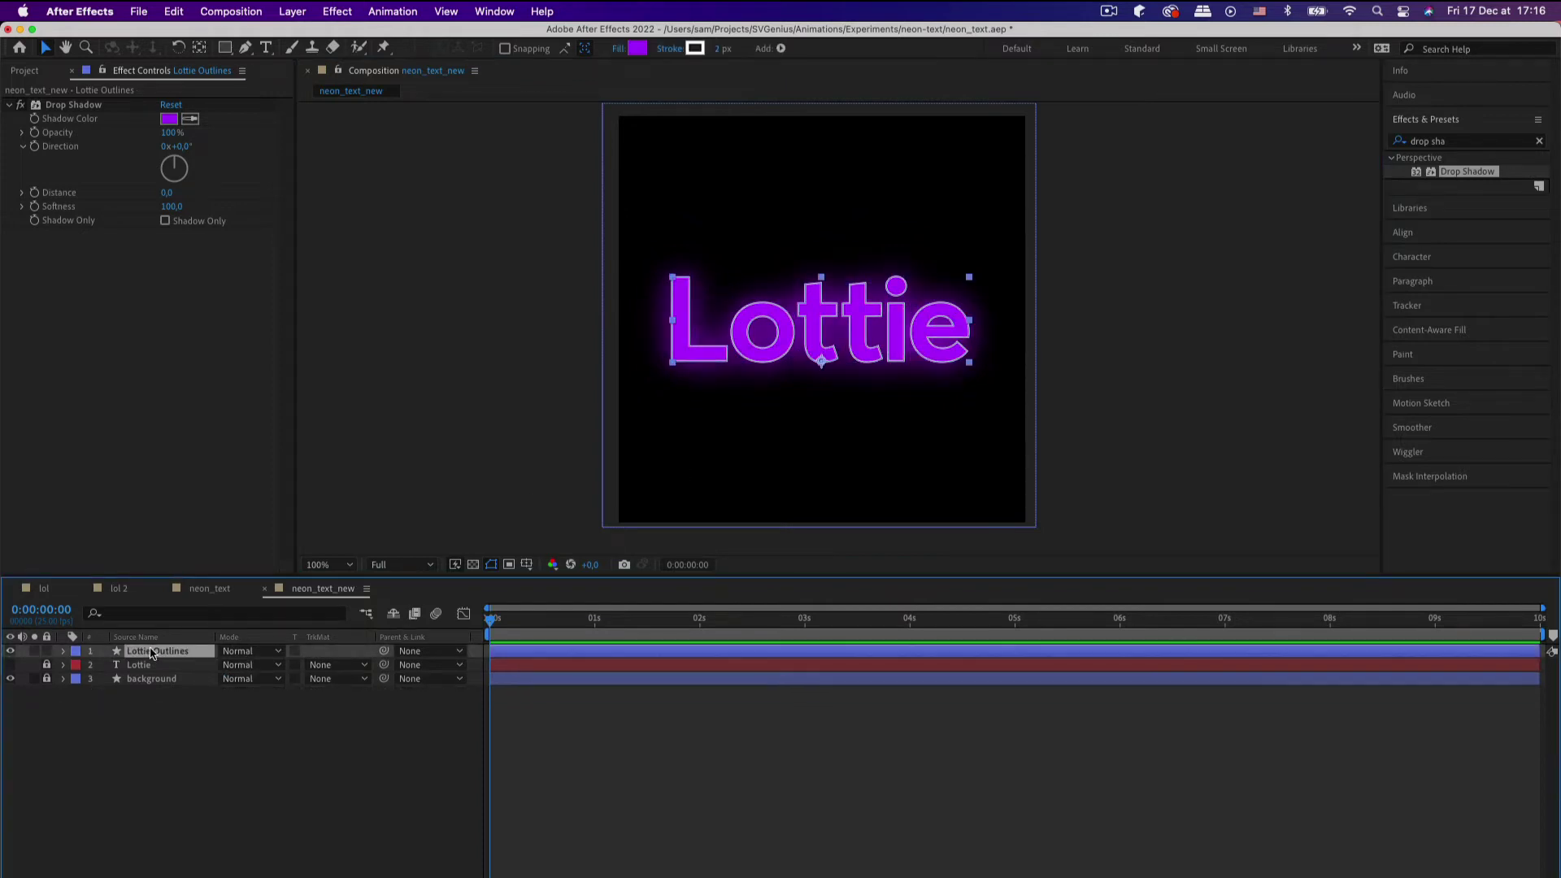
pyautogui.moveTo(171, 206); pyautogui.dragTo(232, 222)
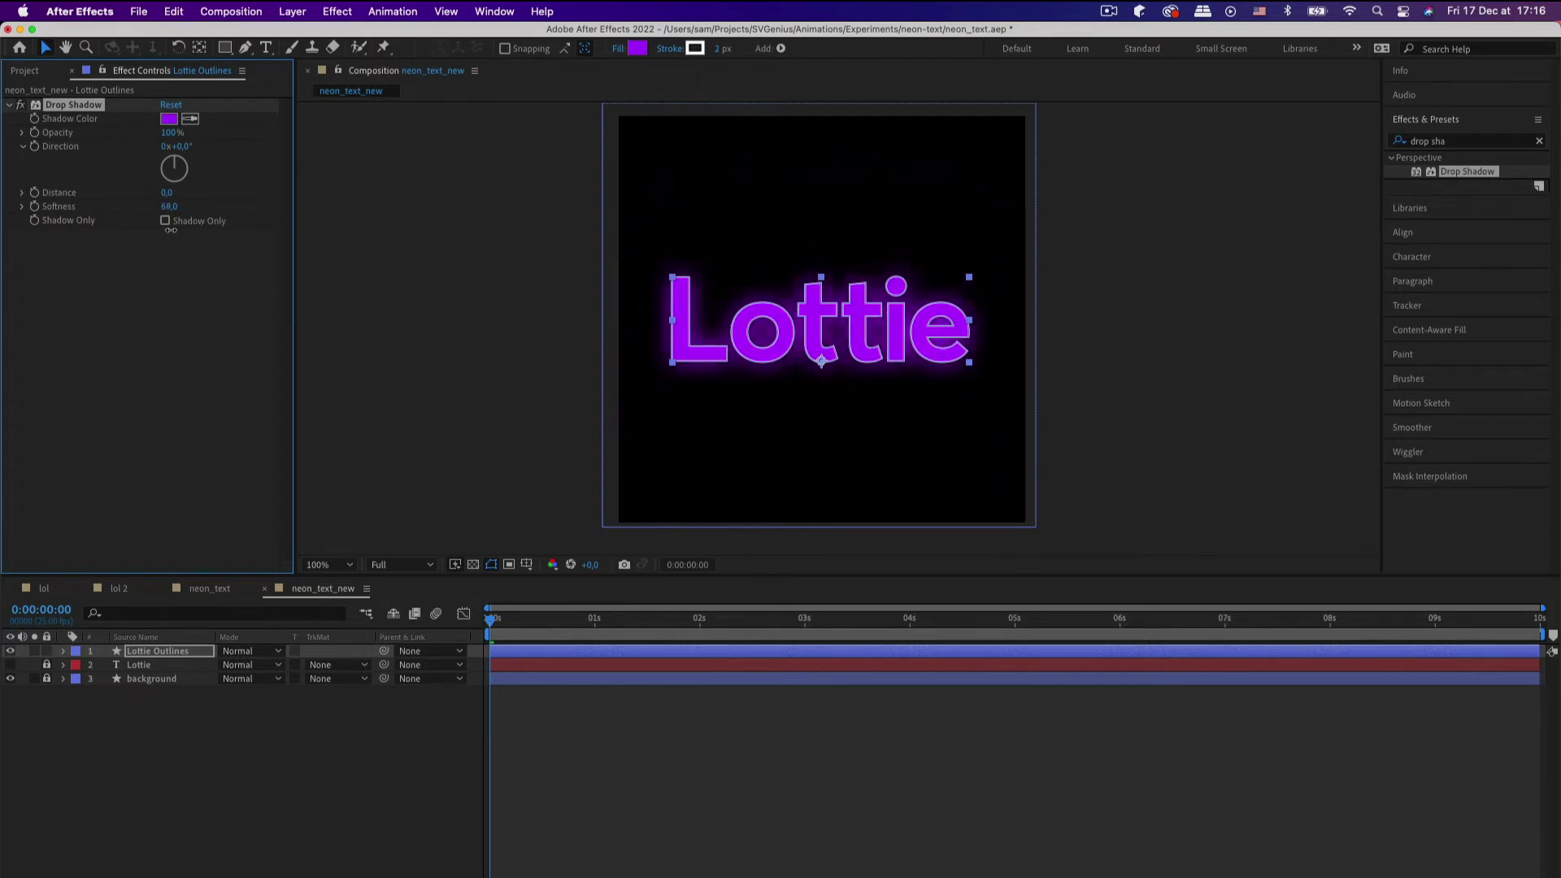
pyautogui.click(429, 254)
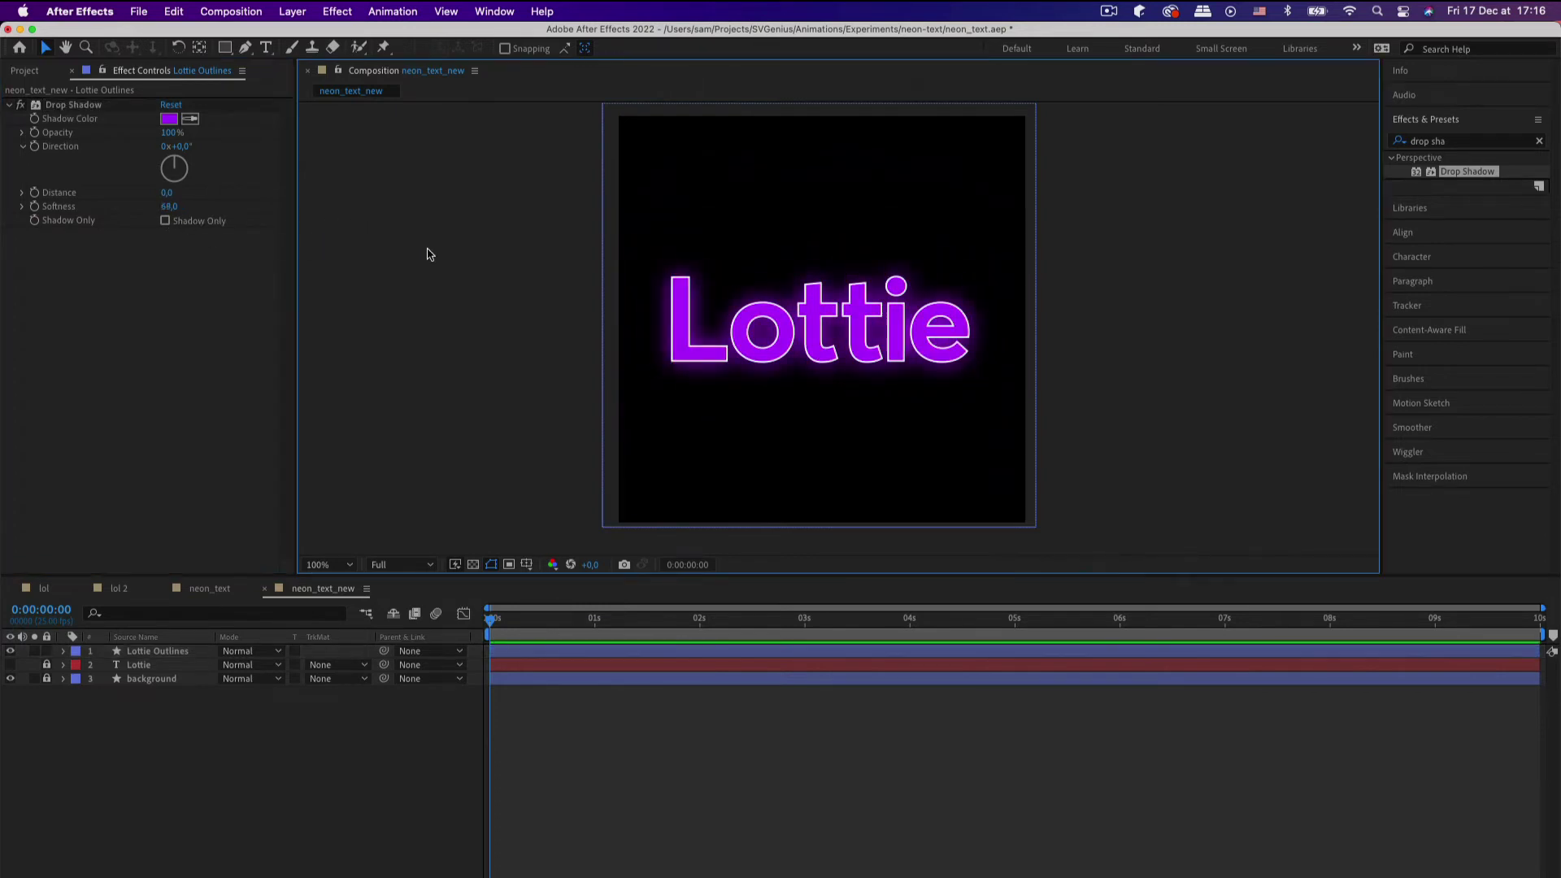
pyautogui.moveTo(169, 208); pyautogui.dragTo(148, 215)
pyautogui.click(167, 207)
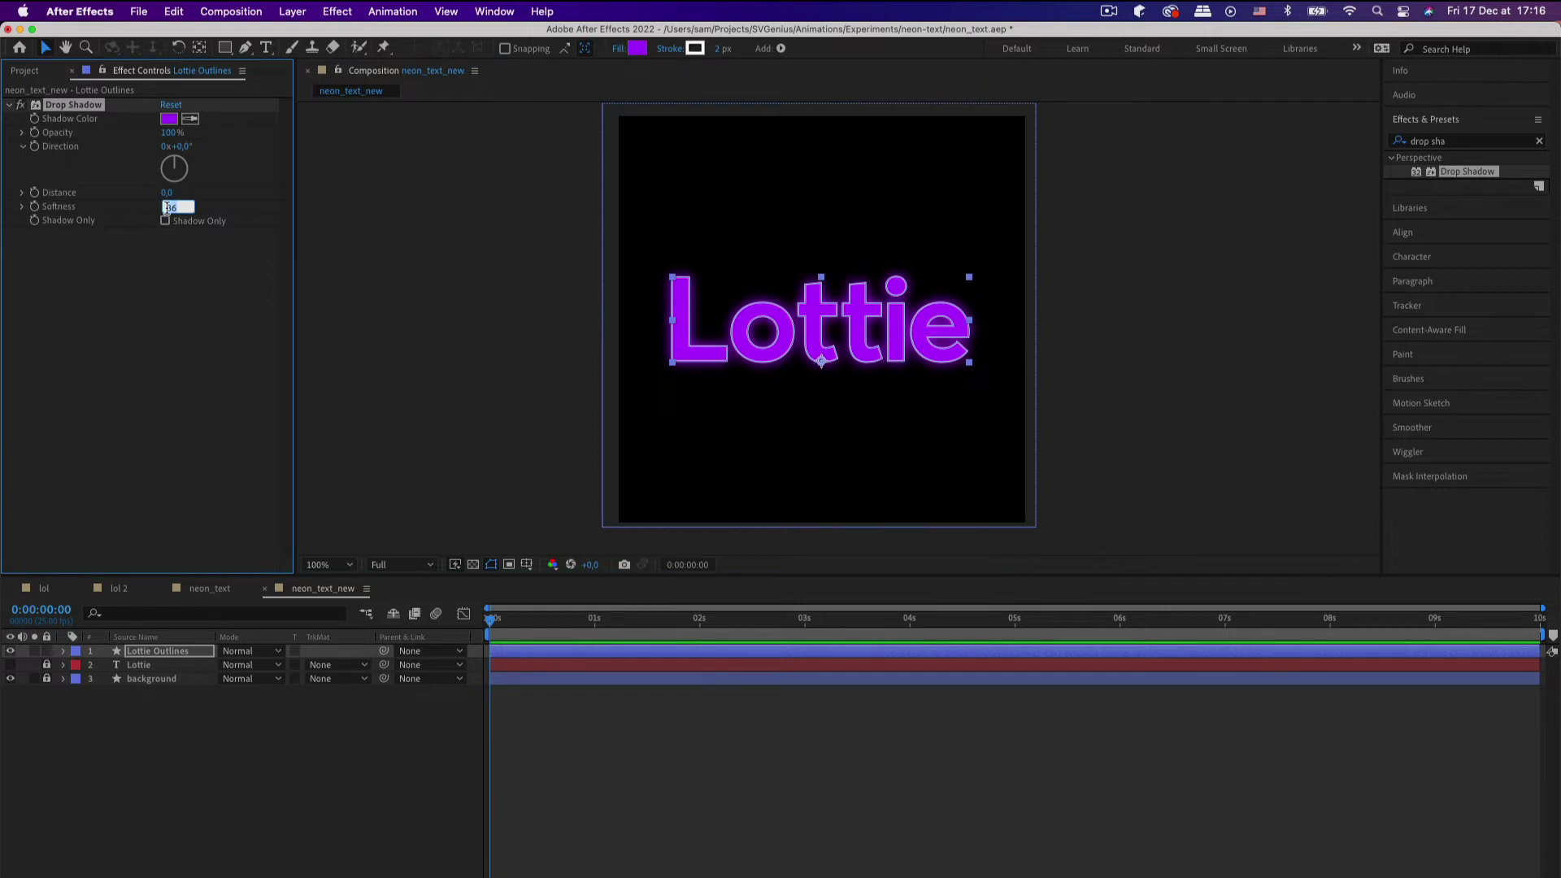
pyautogui.write('50')
pyautogui.press('Return')
pyautogui.click(572, 498)
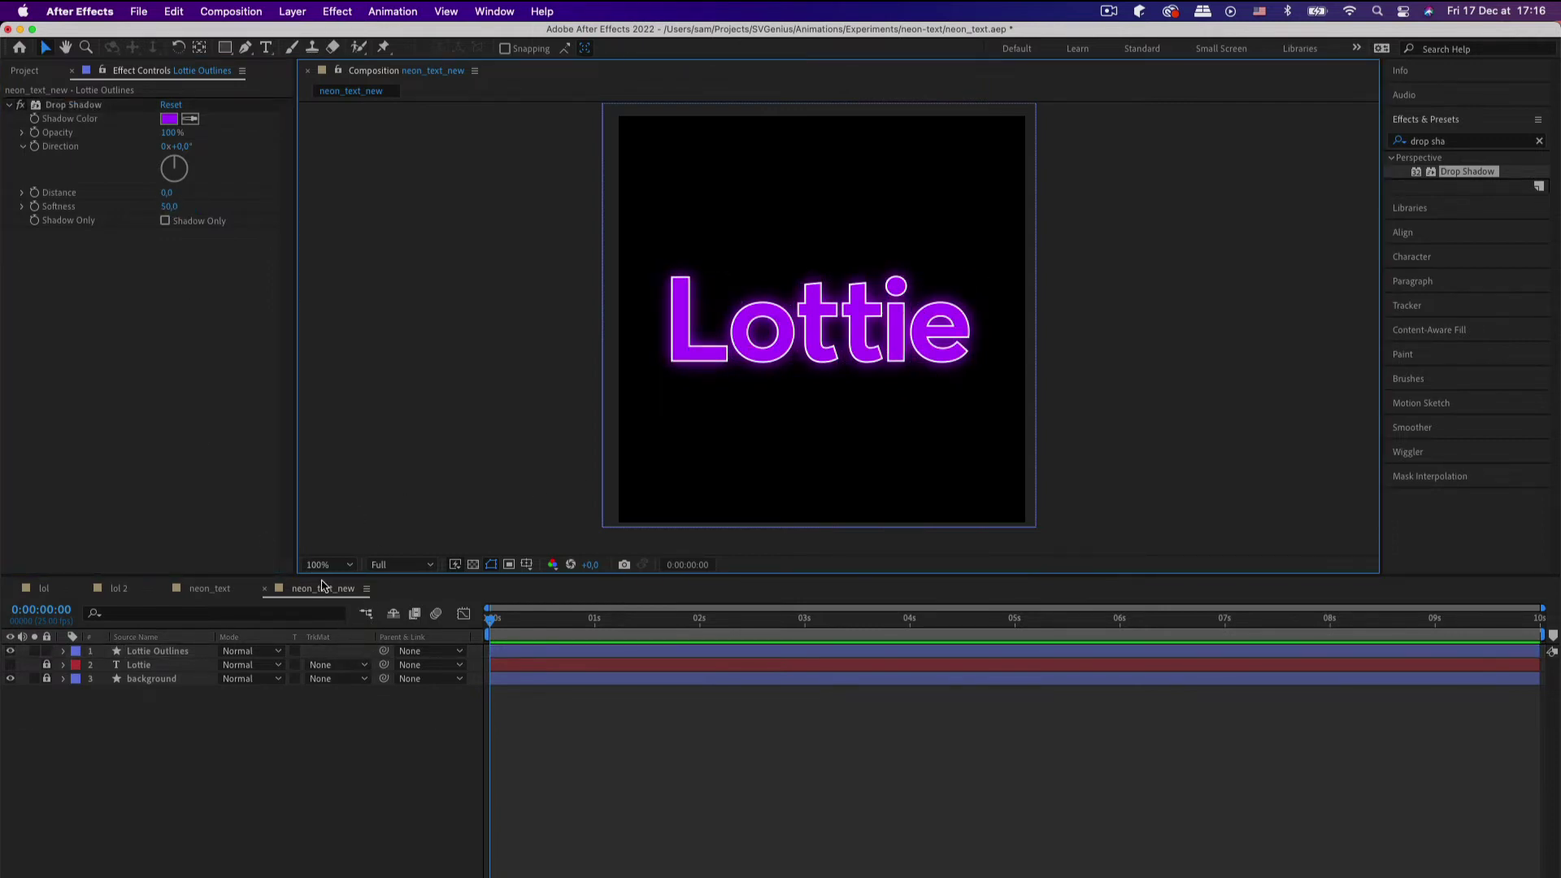
# Step: Duplicate the Lottie Outlines layer and set the copy's Drop Shadow to distance 14 and softness 319 for a wider outer glow
pyautogui.hotkey('ctrl', 'a')
pyautogui.hotkey('ctrl', 'd')
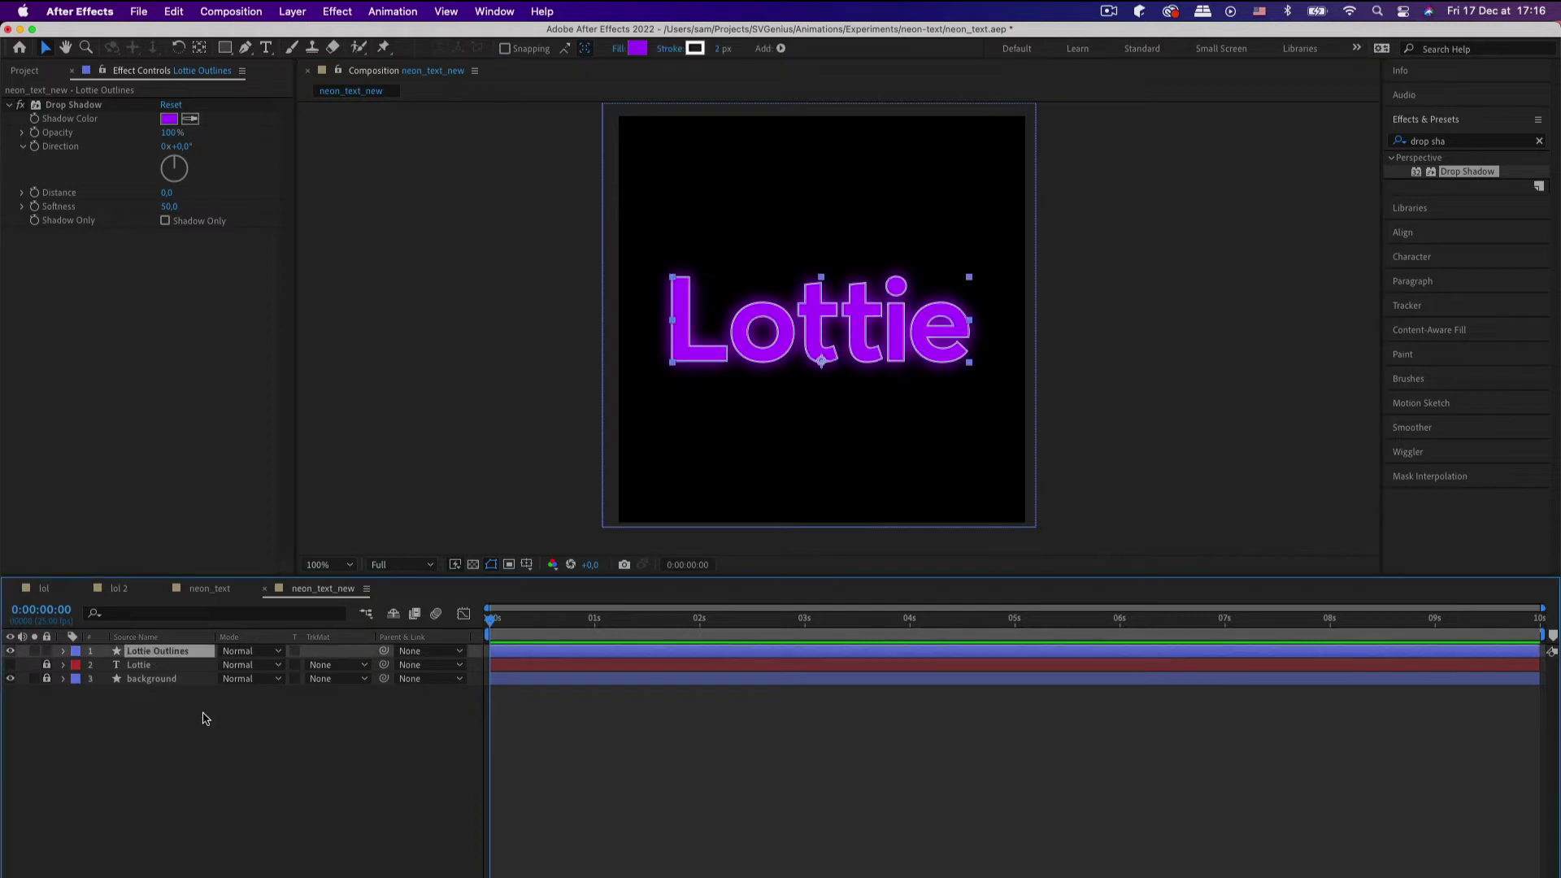
pyautogui.moveTo(168, 209); pyautogui.dragTo(419, 227)
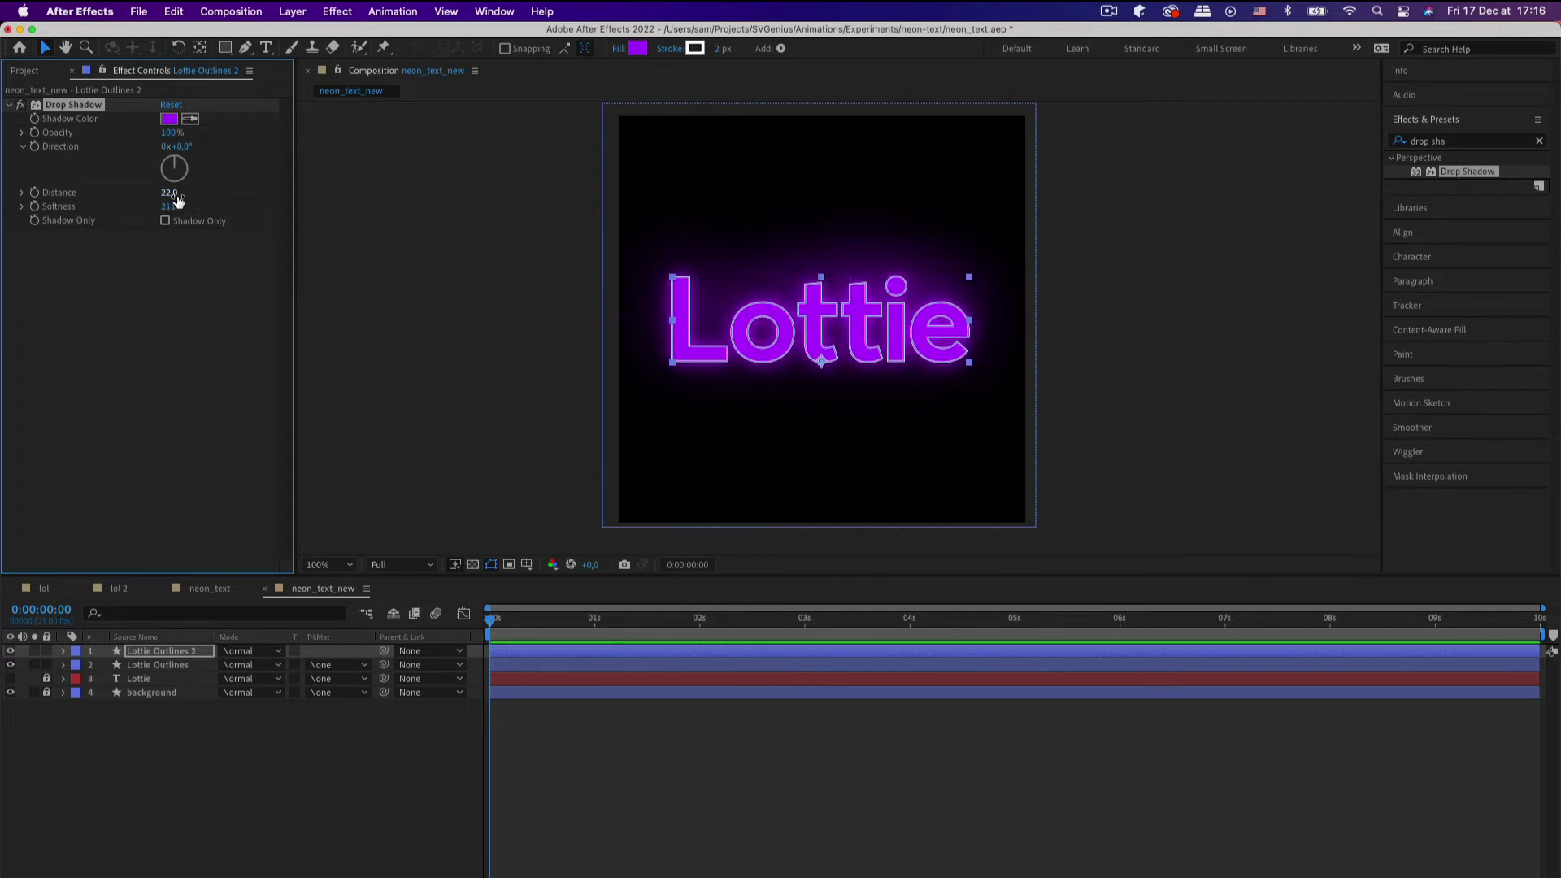
pyautogui.moveTo(178, 201); pyautogui.dragTo(153, 196)
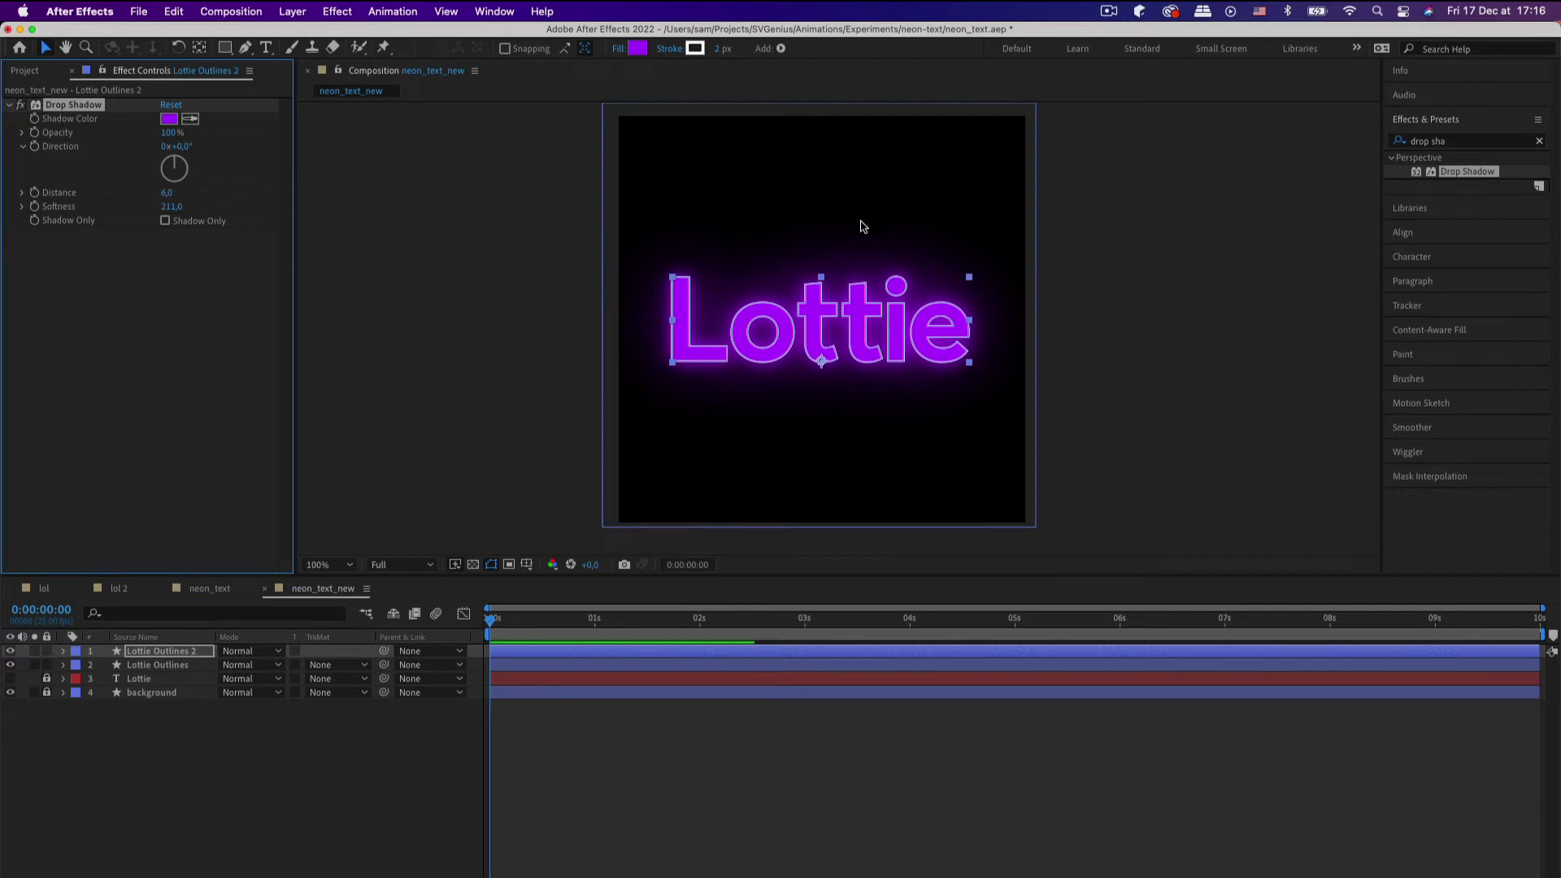
pyautogui.click(738, 174)
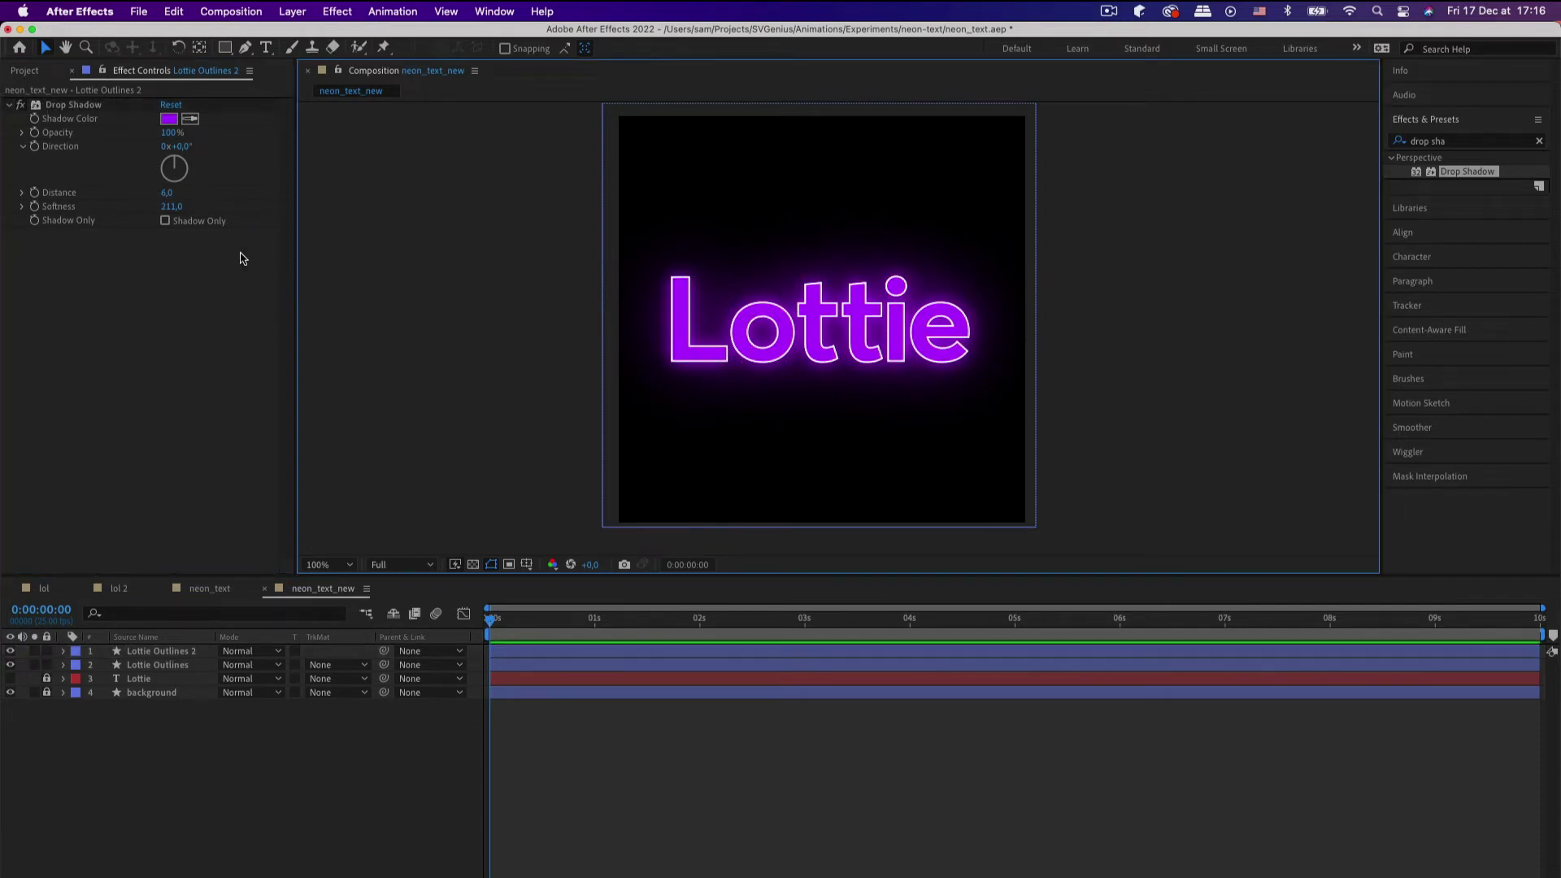
pyautogui.moveTo(165, 193); pyautogui.dragTo(258, 207)
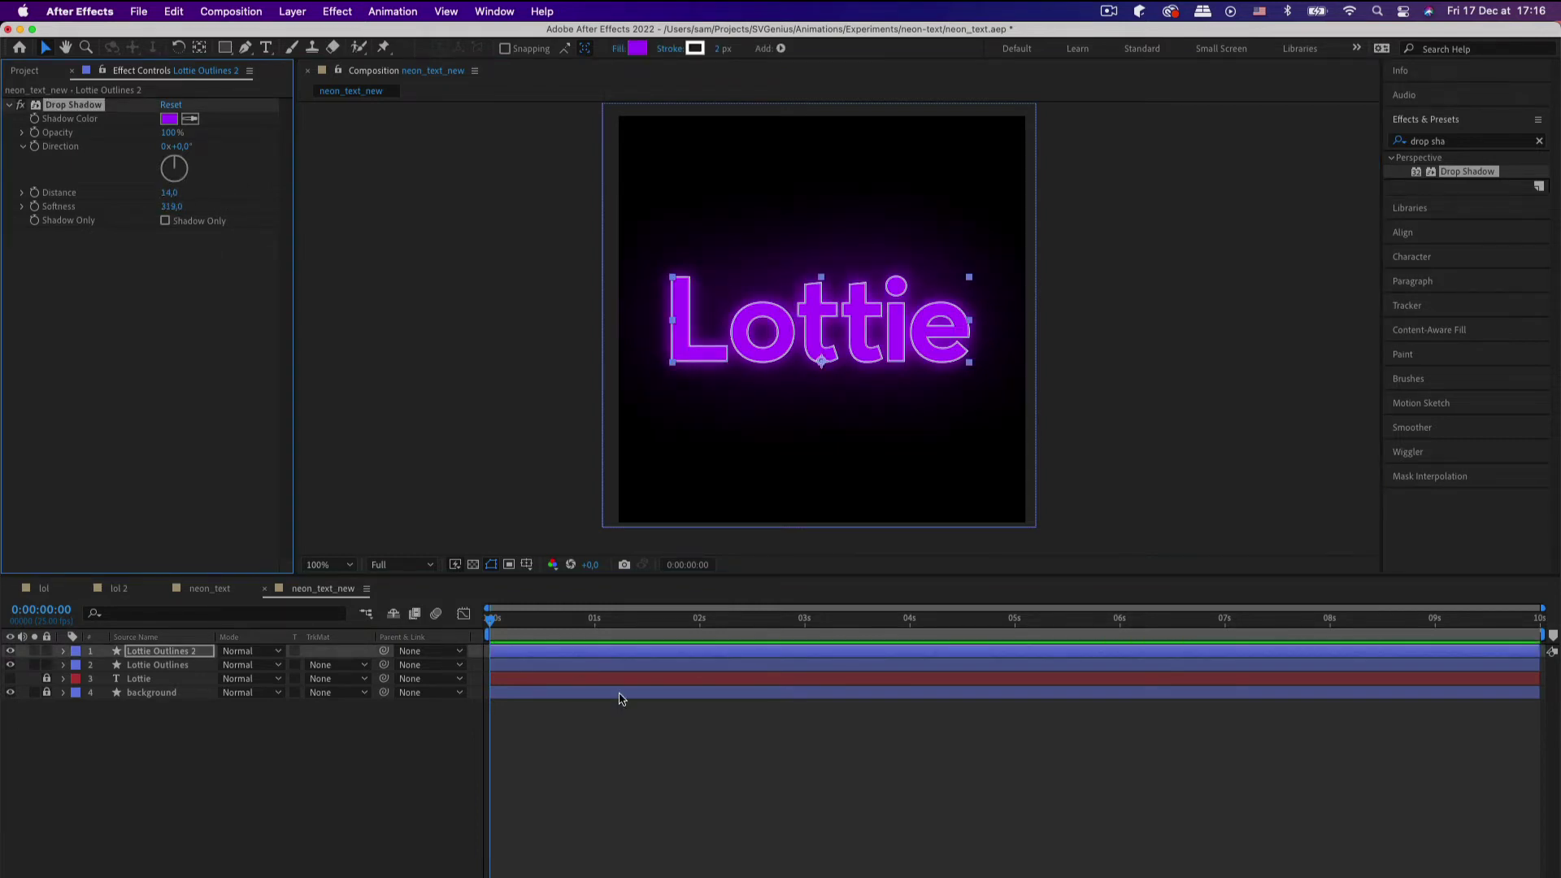
pyautogui.click(700, 767)
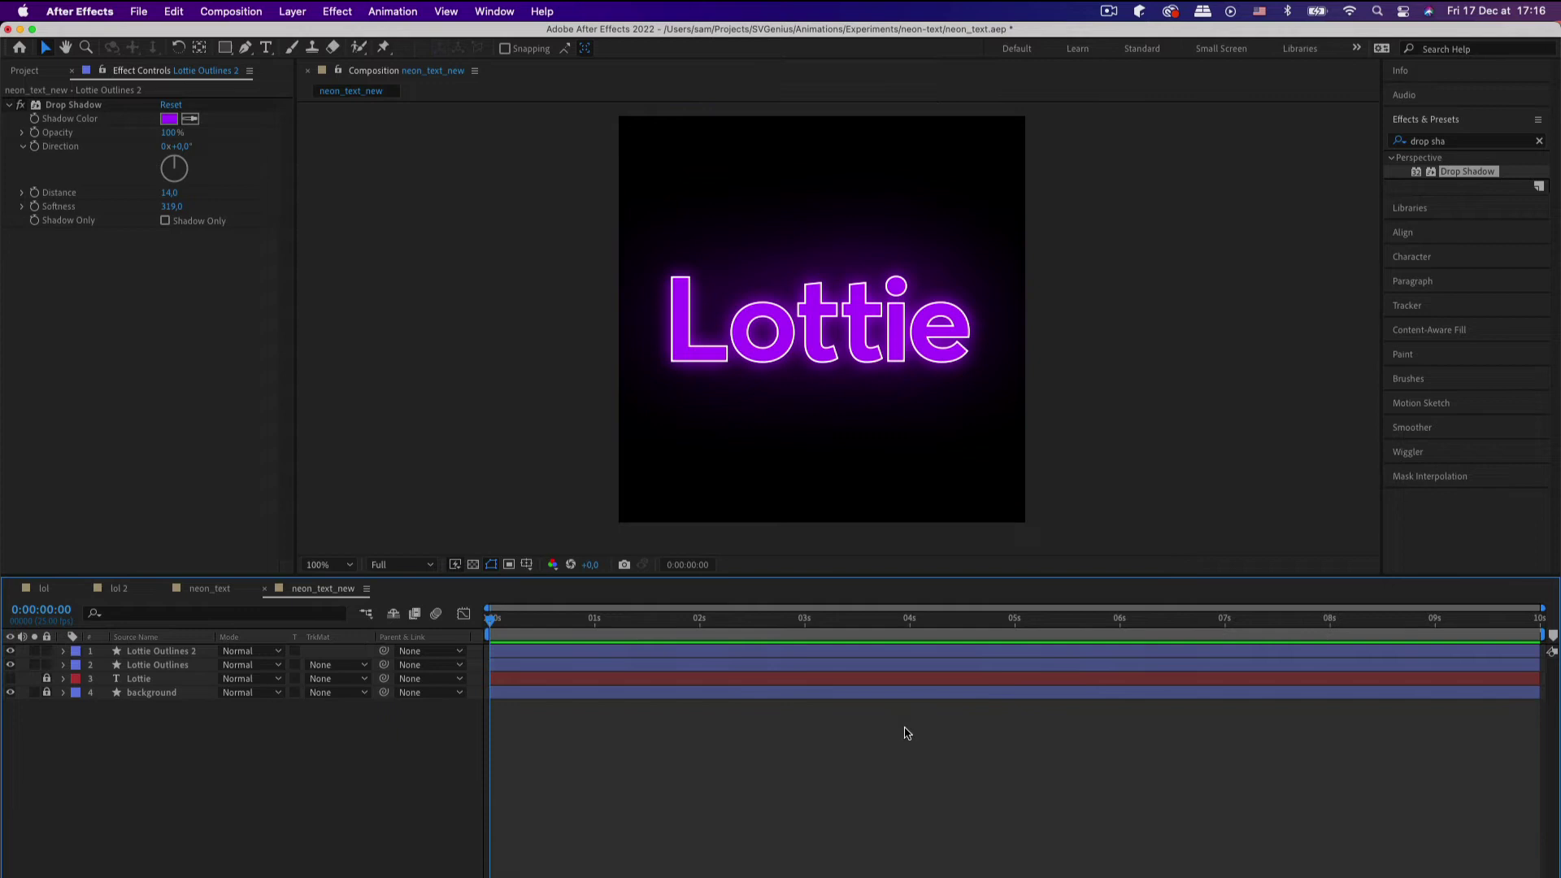
# Step: Preview the composition briefly and save the project
pyautogui.press('space')
pyautogui.press('super+s')
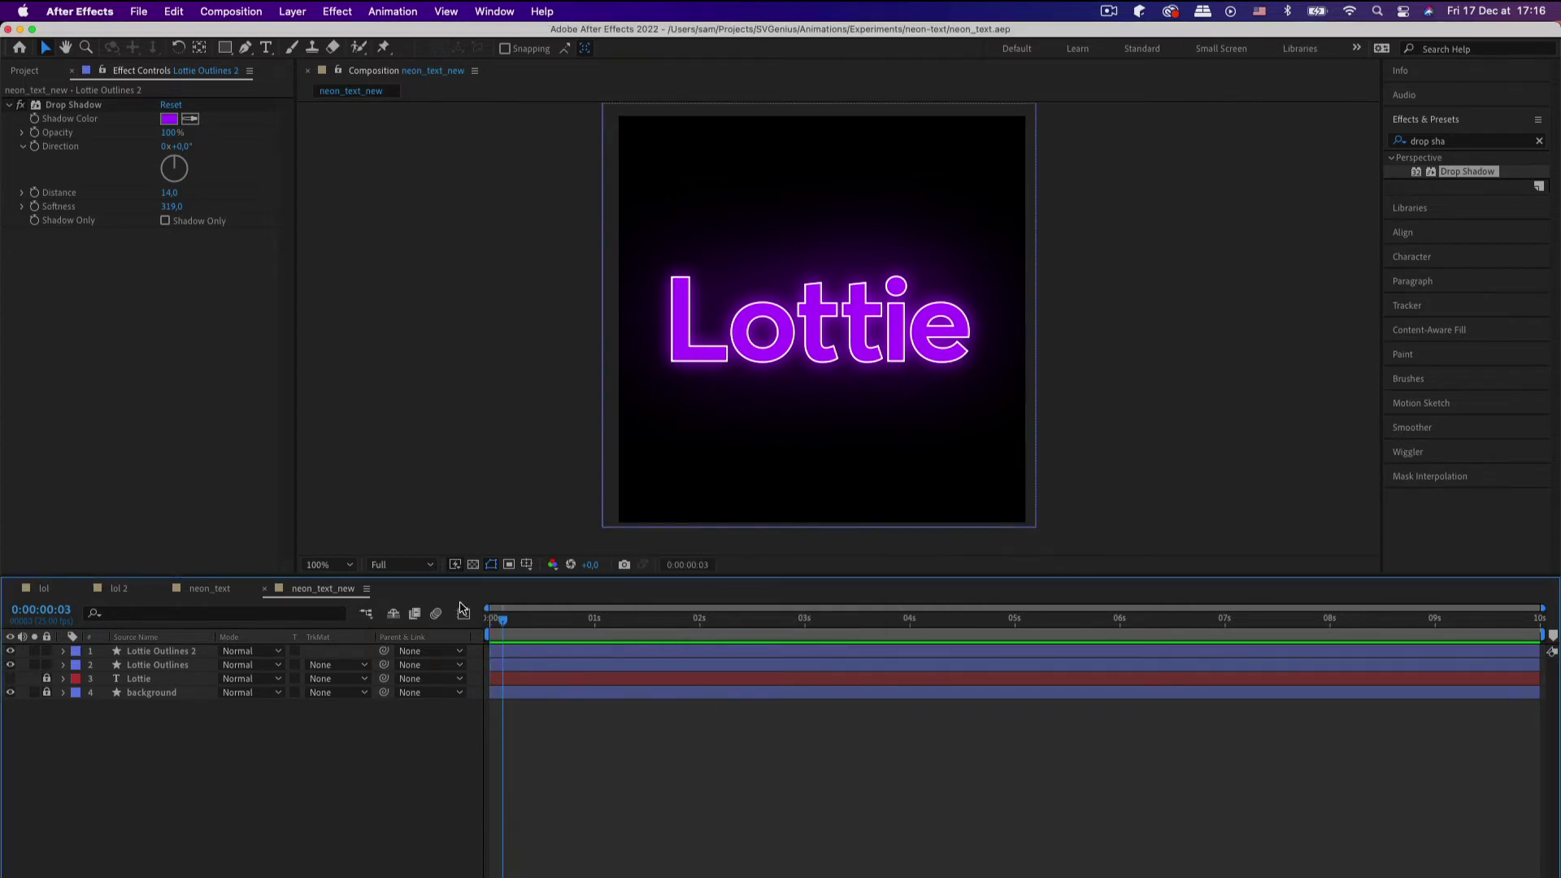
pyautogui.press('space')
pyautogui.click(187, 666)
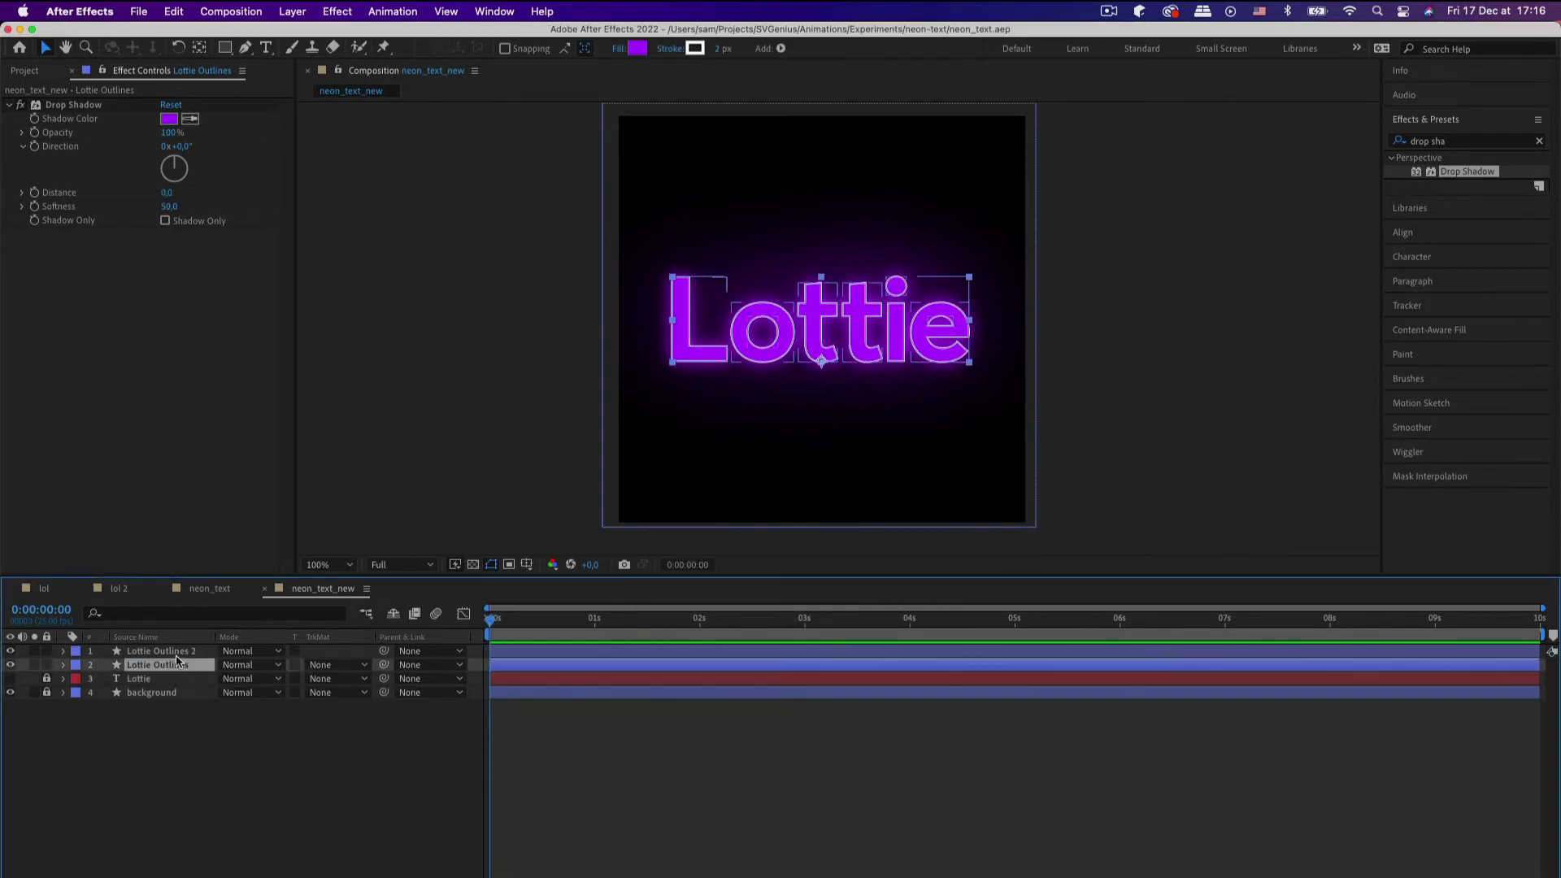
# Step: Enable opacity keyframing on both Lottie outline layers at the start of the composition, with first keyframes at 100%
pyautogui.keyDown('shift'); pyautogui.click(177, 655); pyautogui.keyUp('shift')
pyautogui.press('t')
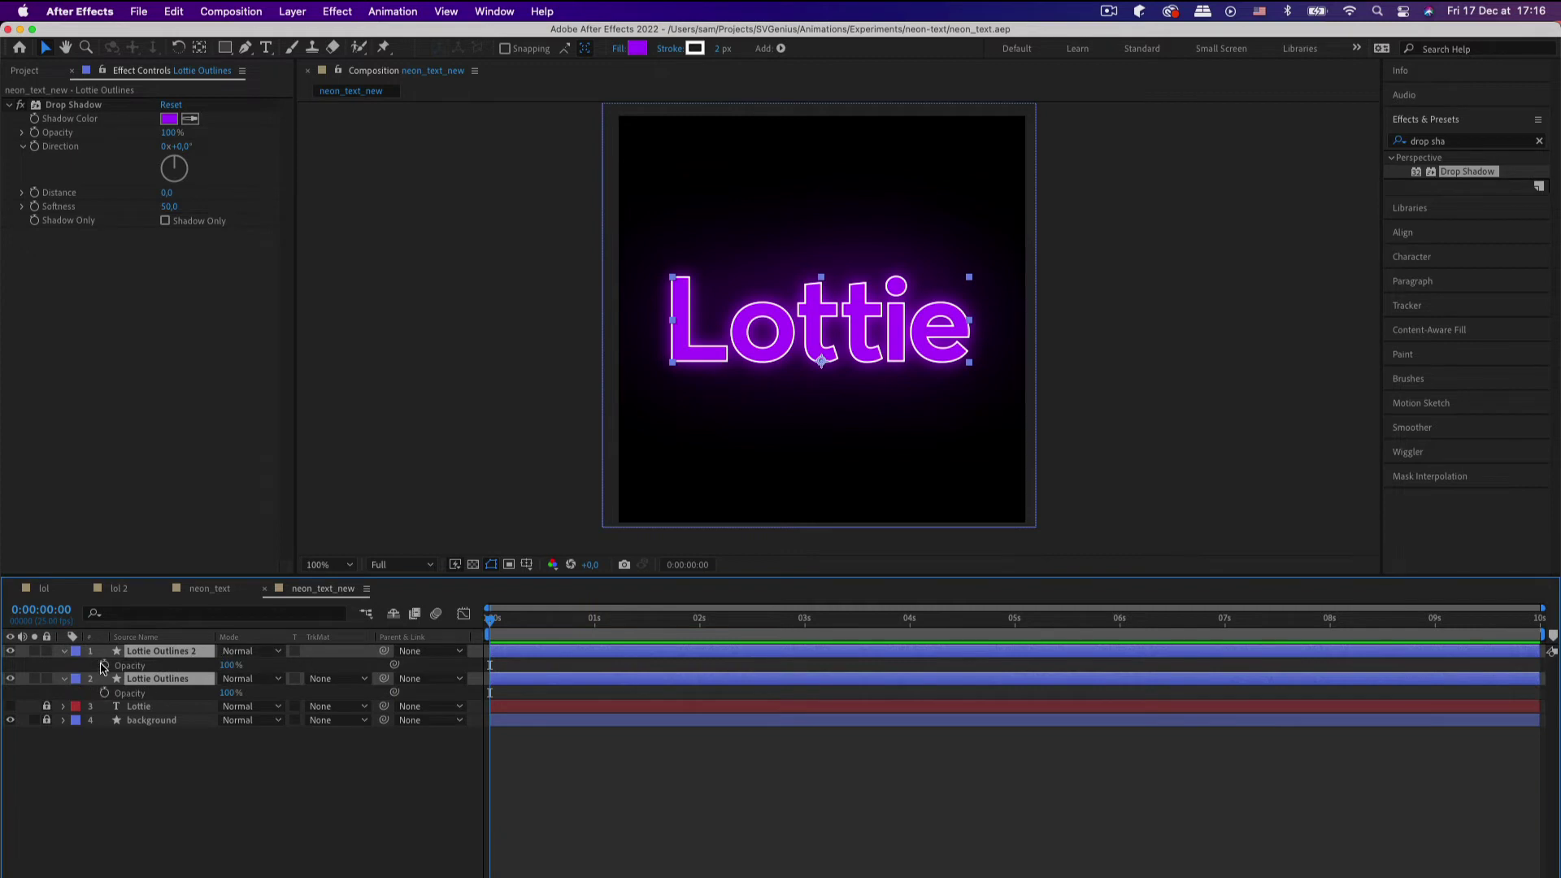
pyautogui.click(104, 666)
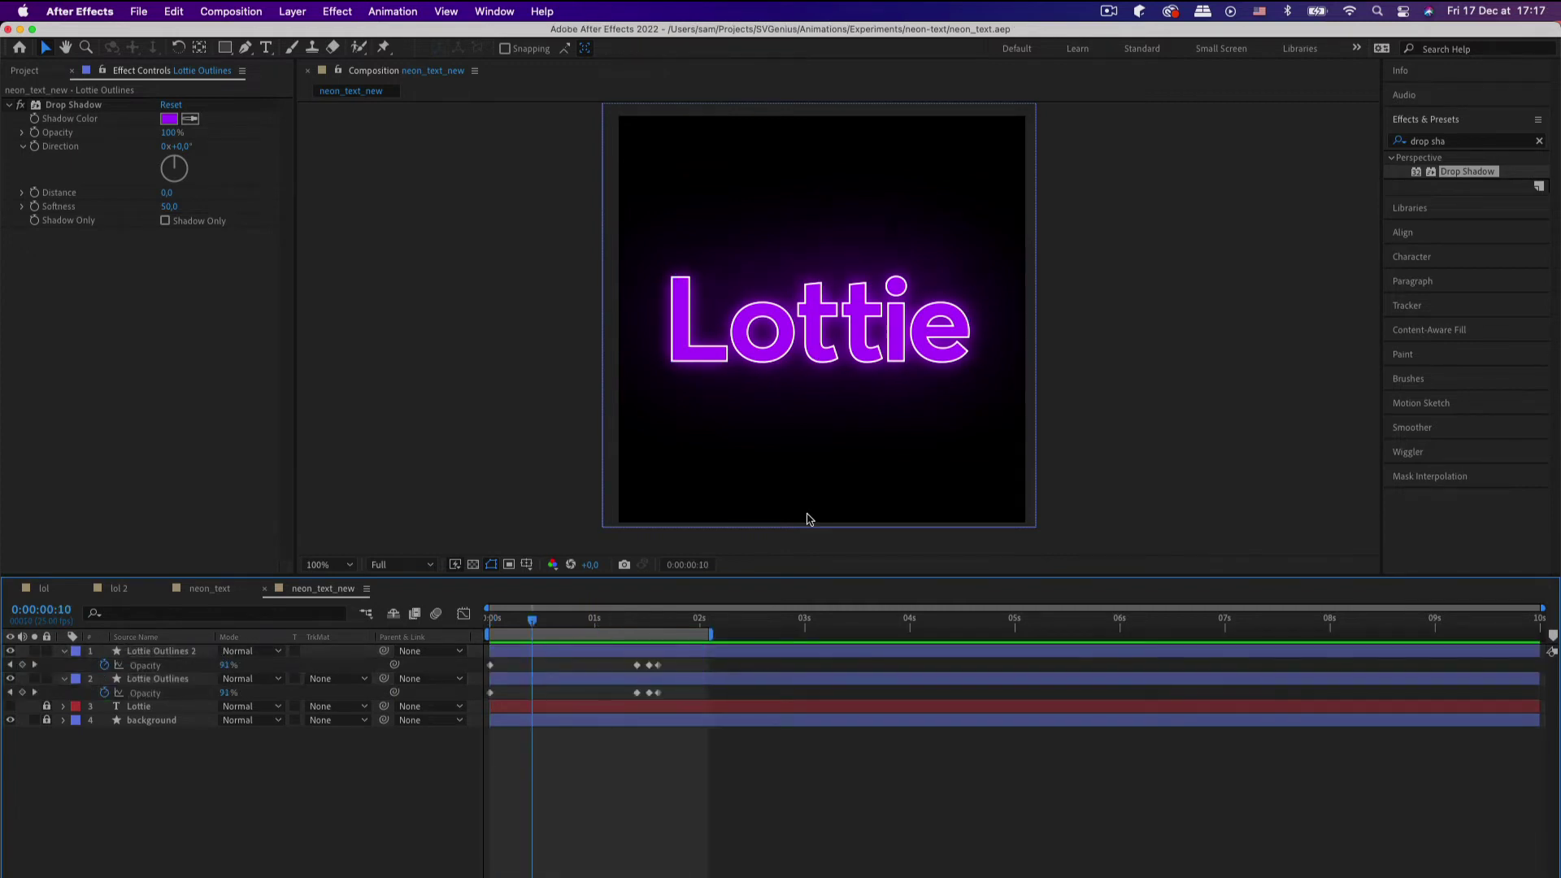
# Step: Retime the opacity keyframes on both outline layers, spacing the later ones further apart for a slower flicker
pyautogui.moveTo(681, 700); pyautogui.dragTo(603, 668)
pyautogui.rightClick(646, 695)
pyautogui.click(656, 699)
pyautogui.click(642, 666)
pyautogui.hotkey('alt', 'Right')
pyautogui.hotkey('alt', 'Right')
pyautogui.hotkey('alt', 'Right')
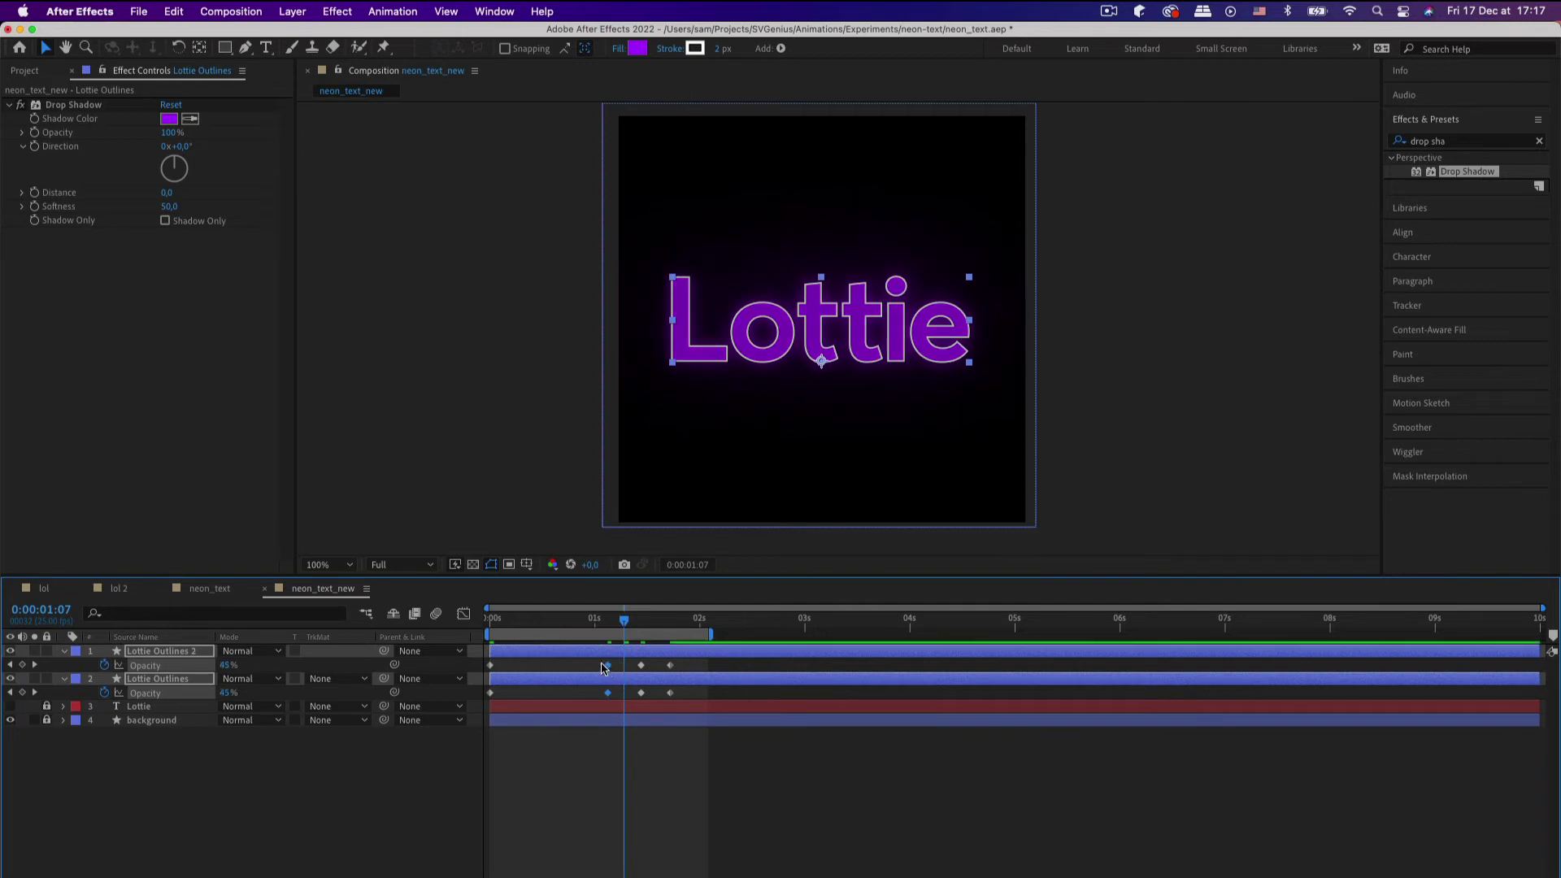
# Step: Preview the opacity flicker and save the project
pyautogui.press('space')
pyautogui.press('super+s')
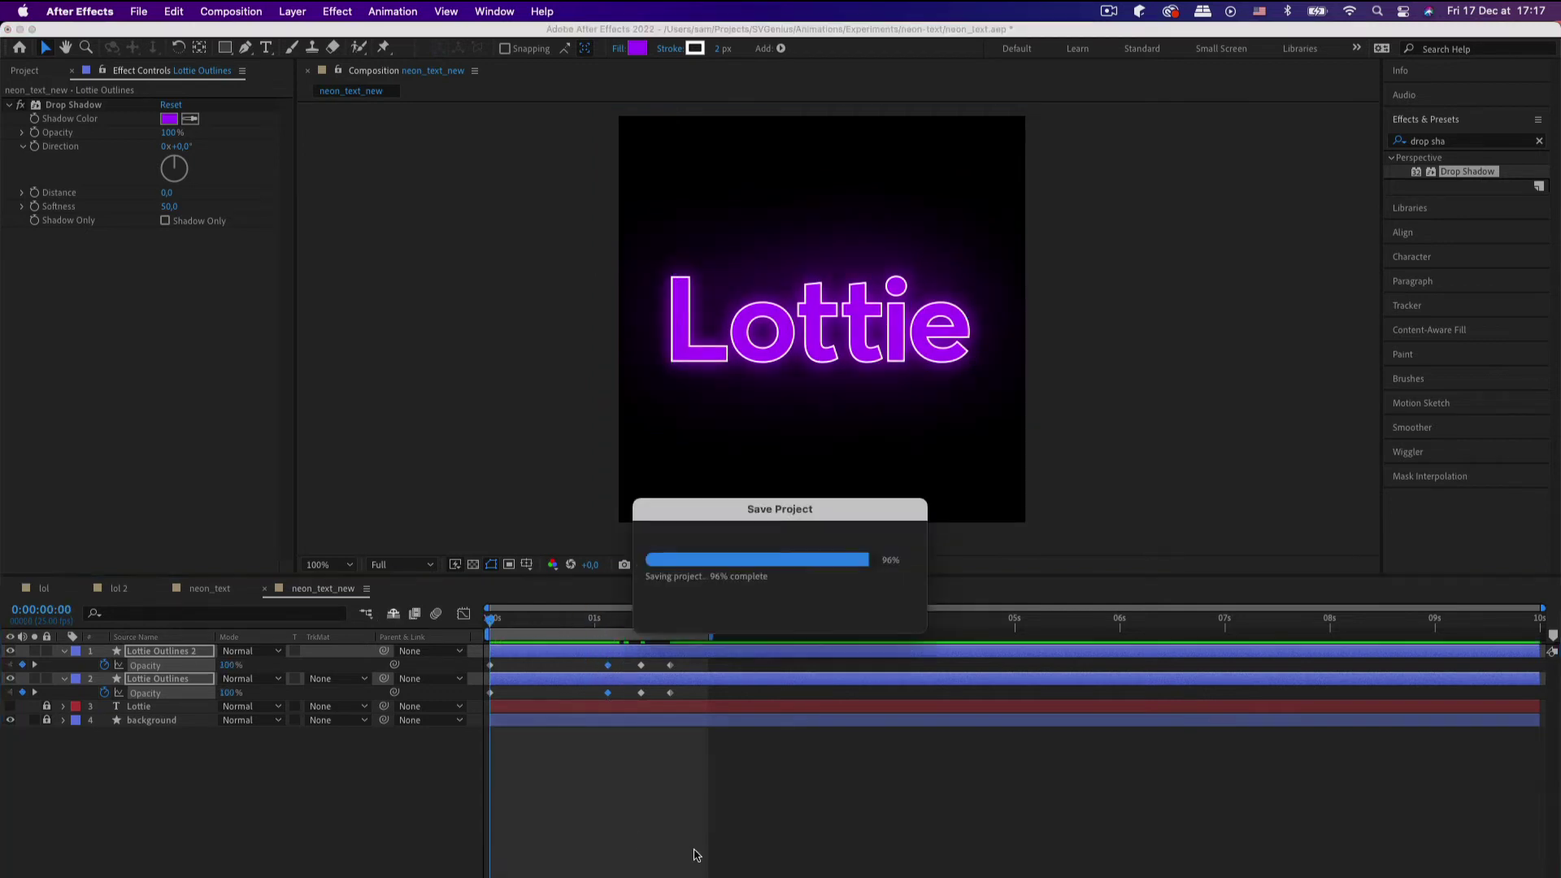
pyautogui.press('space')
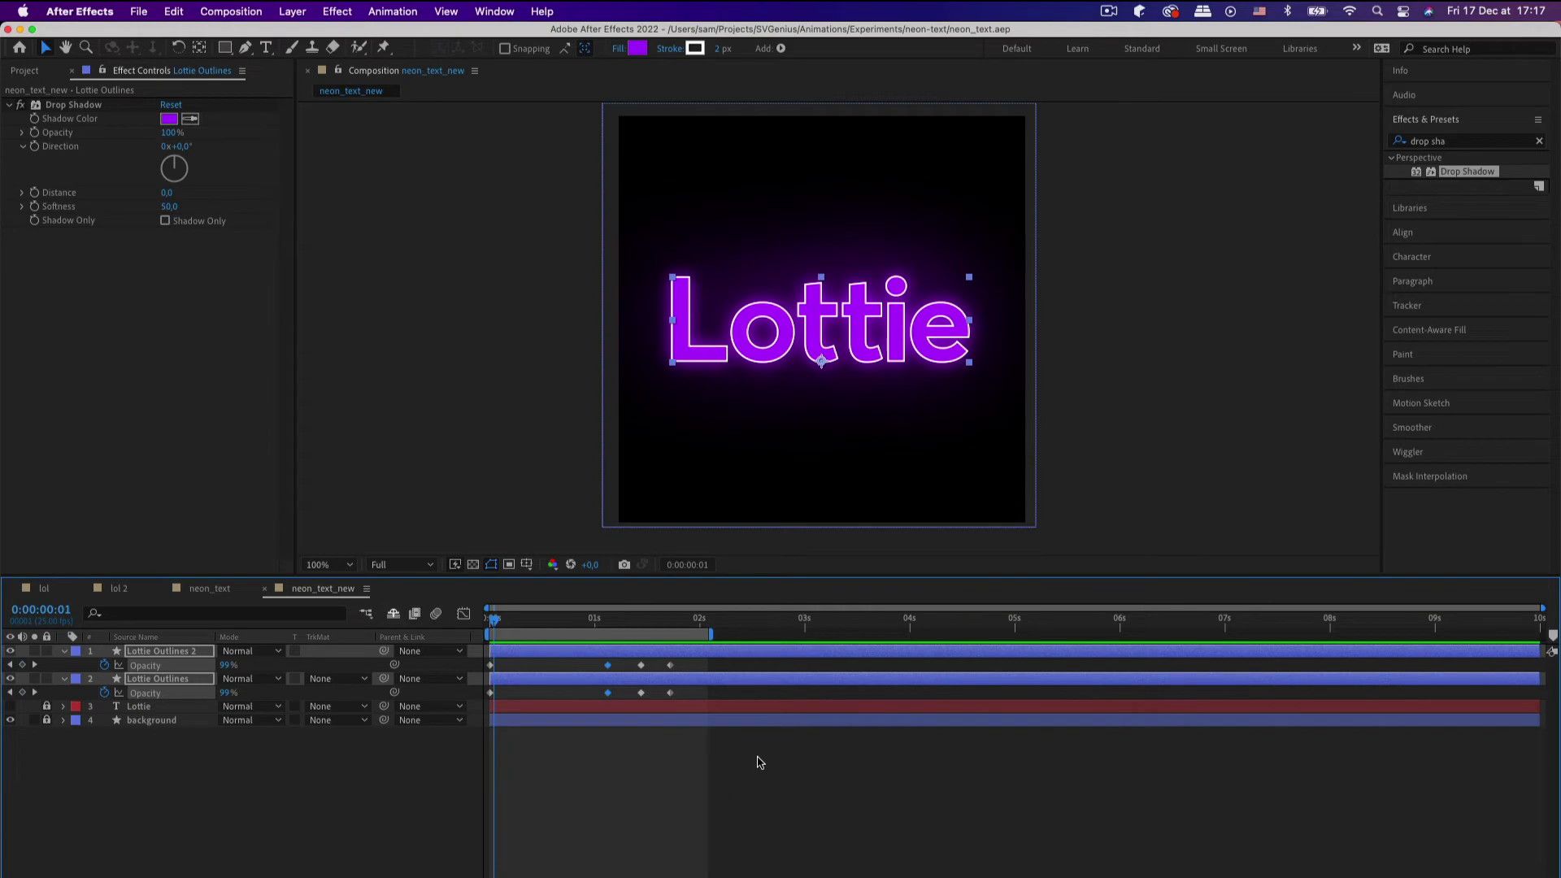
# Step: Open the LottieFiles extension and widen its panel beside the composition view
pyautogui.click(494, 11)
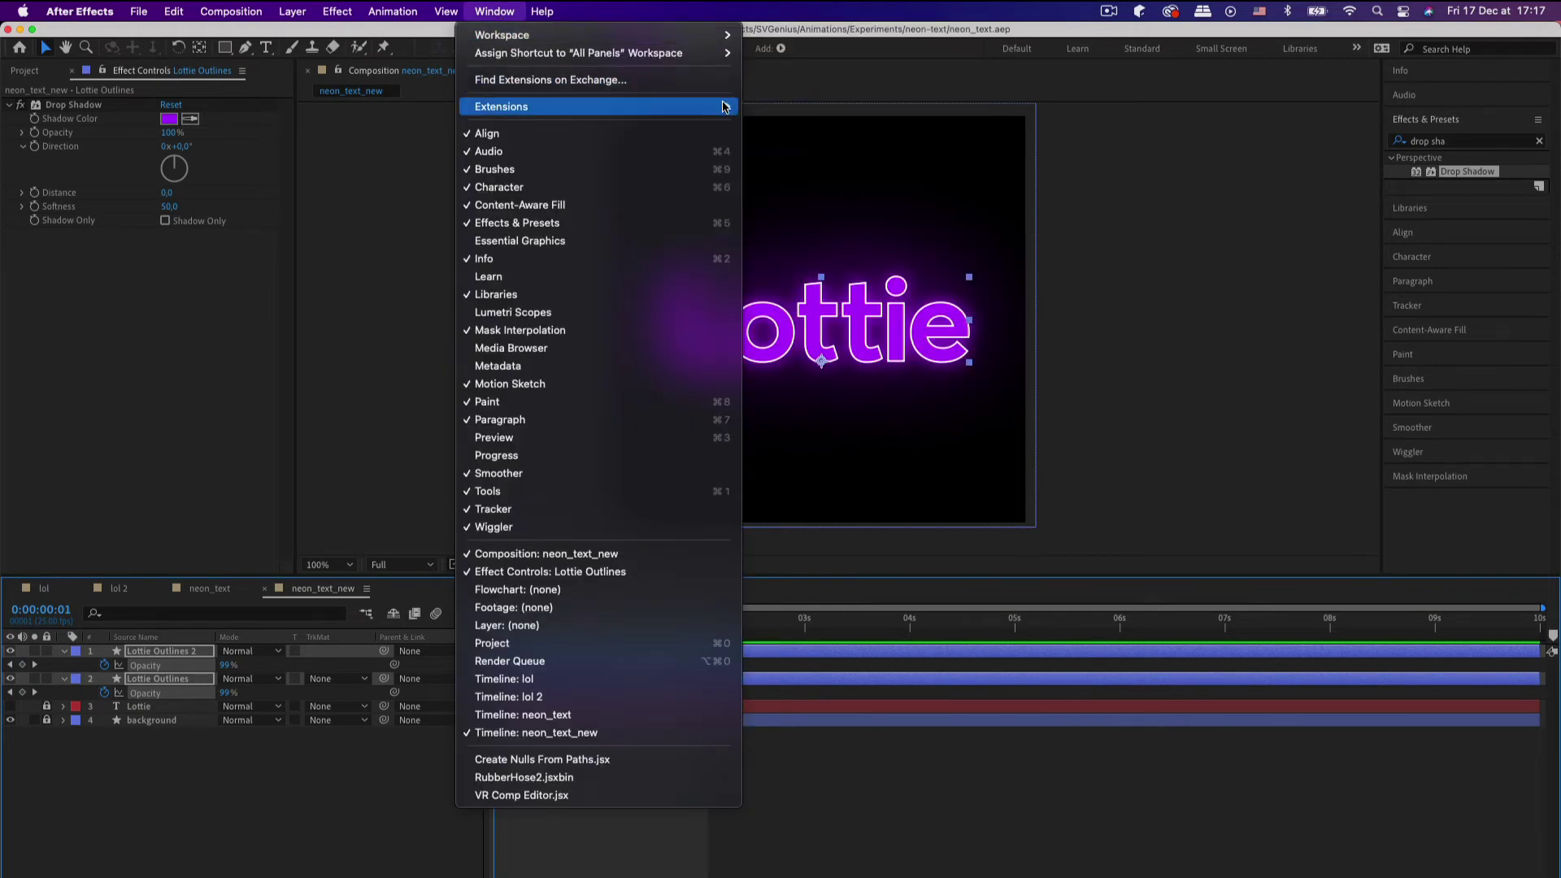
pyautogui.moveTo(683, 107)
pyautogui.click(733, 144)
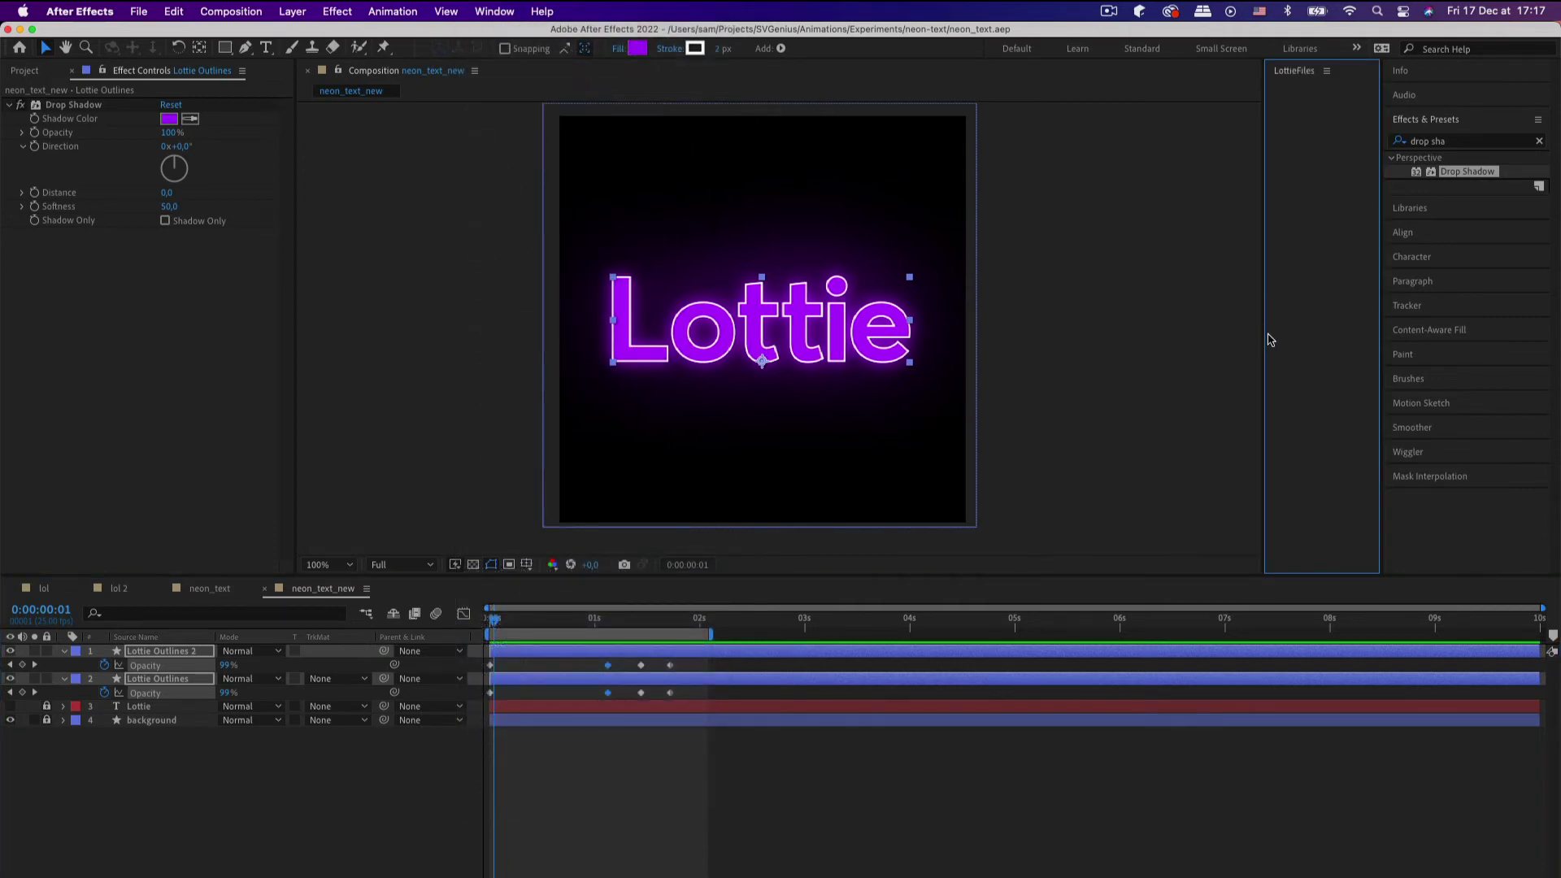
pyautogui.moveTo(1266, 340); pyautogui.dragTo(876, 349)
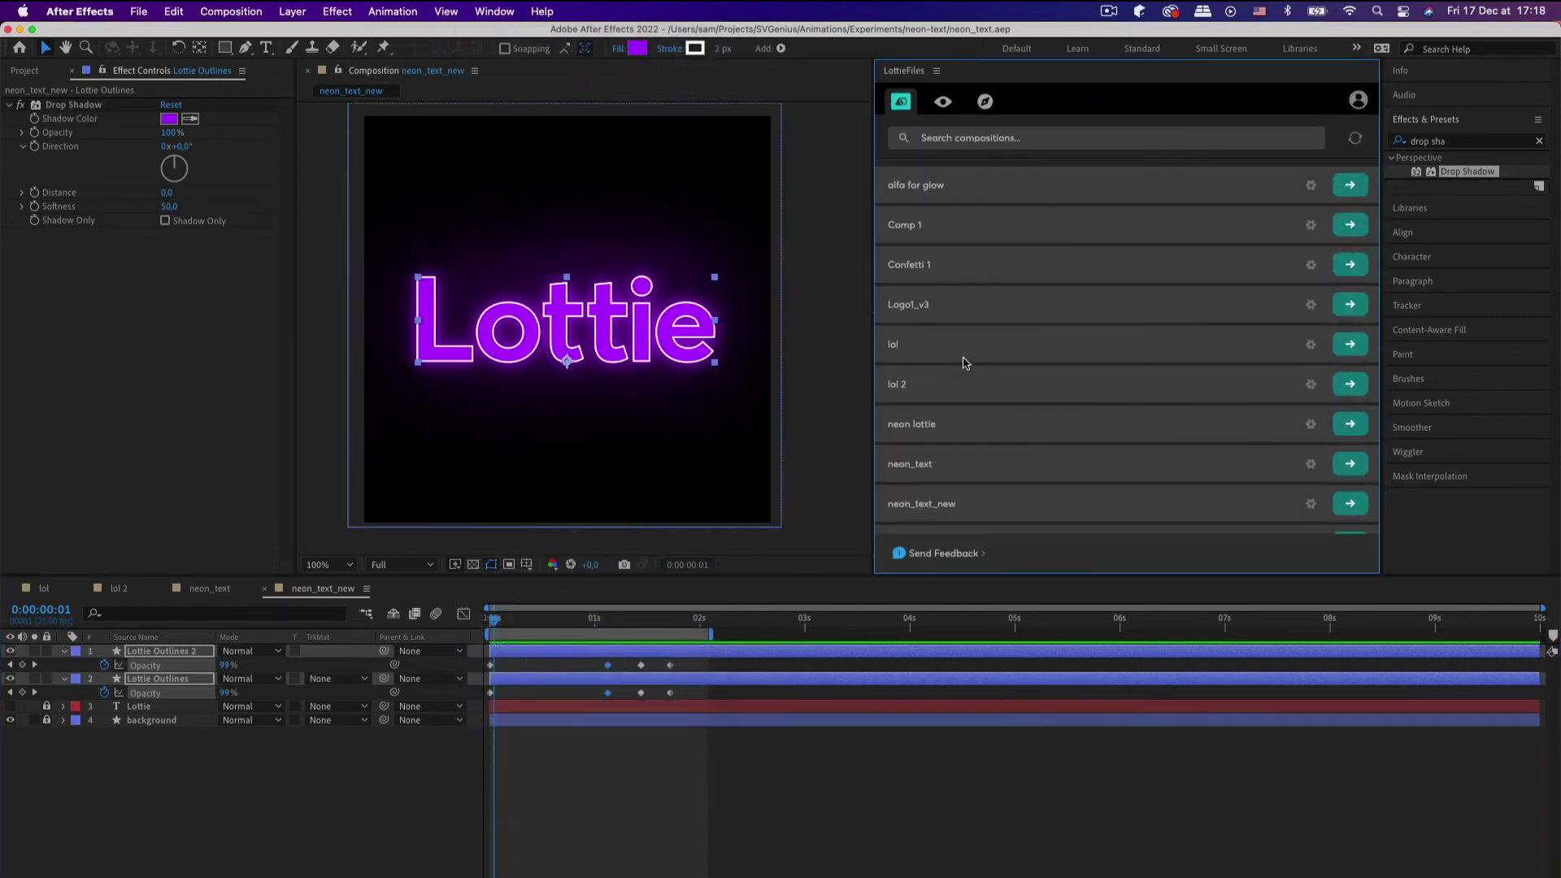
# Step: Render the neon_text_new composition in LottieFiles to check the exported glow, and save the project
pyautogui.scroll(-1, 967, 372)
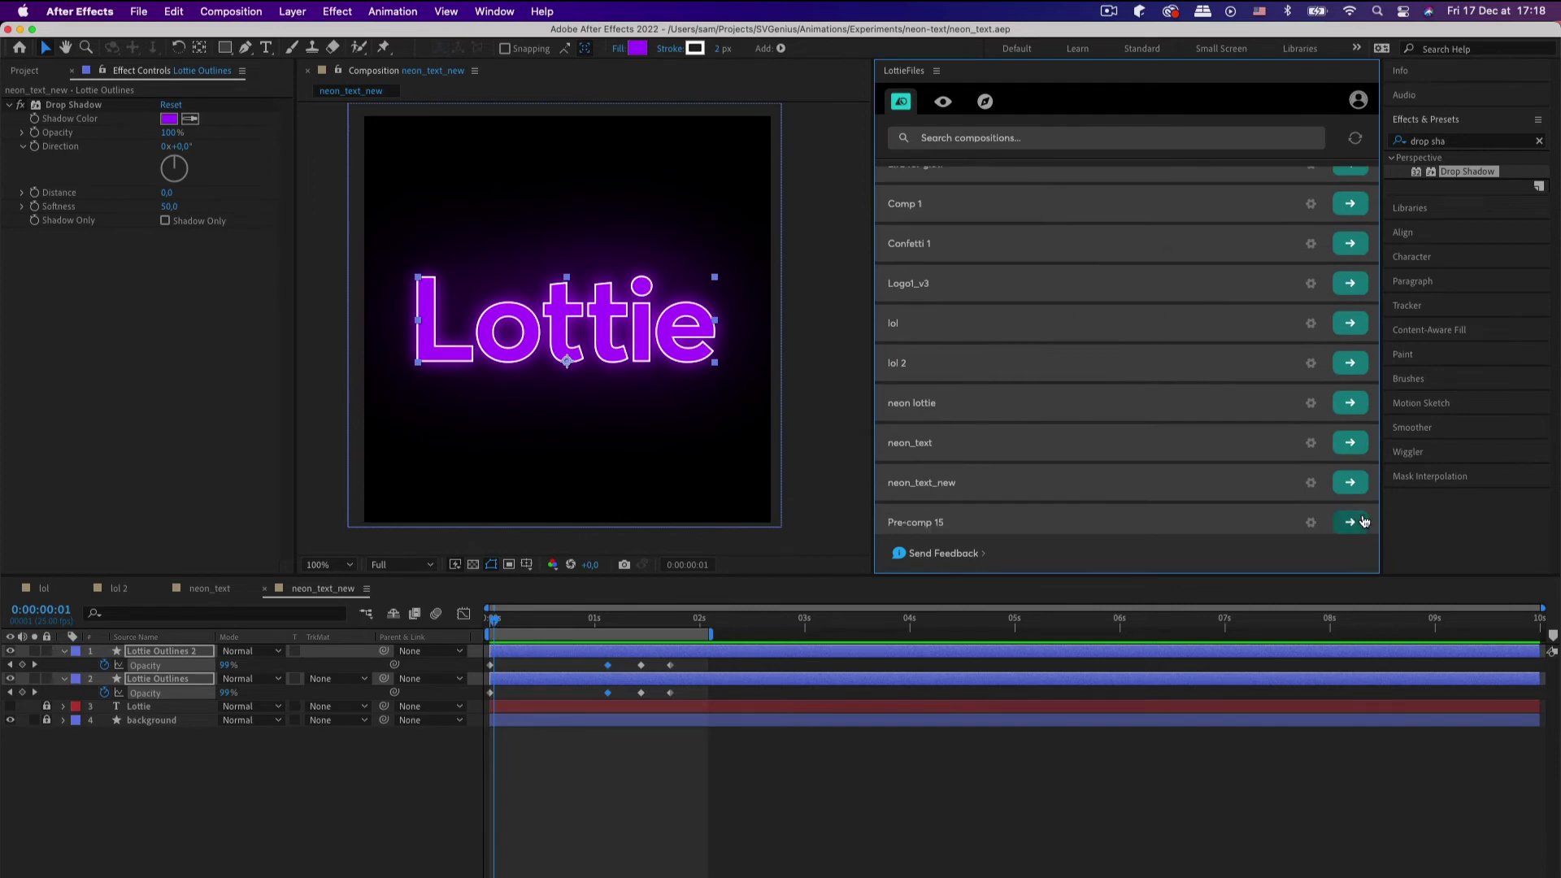
pyautogui.click(1350, 520)
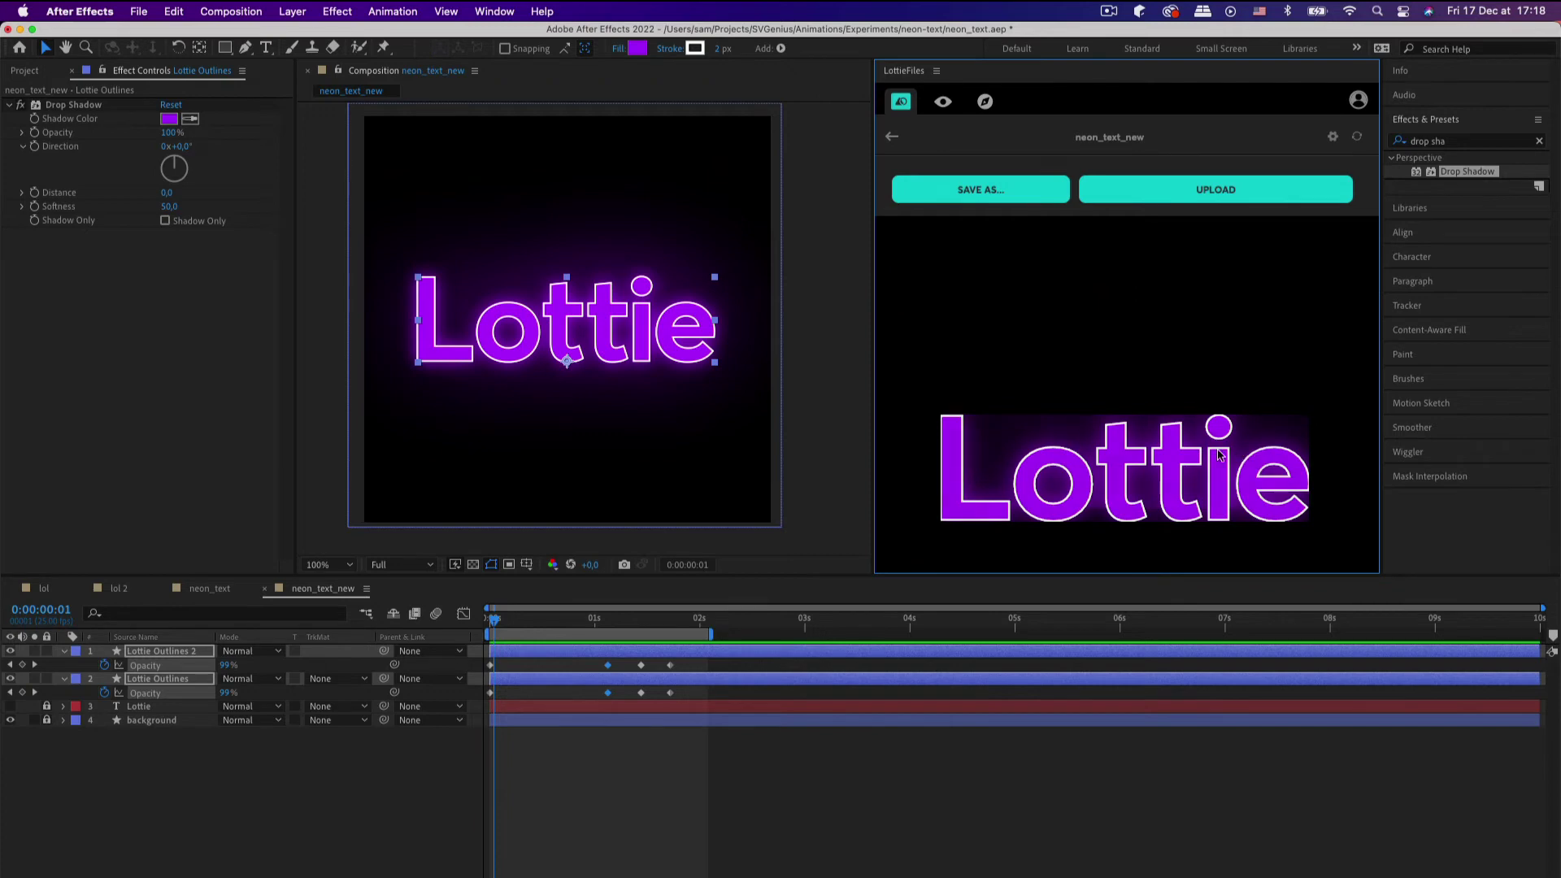
pyautogui.scroll(-3, 1163, 447)
pyautogui.press('super+s')
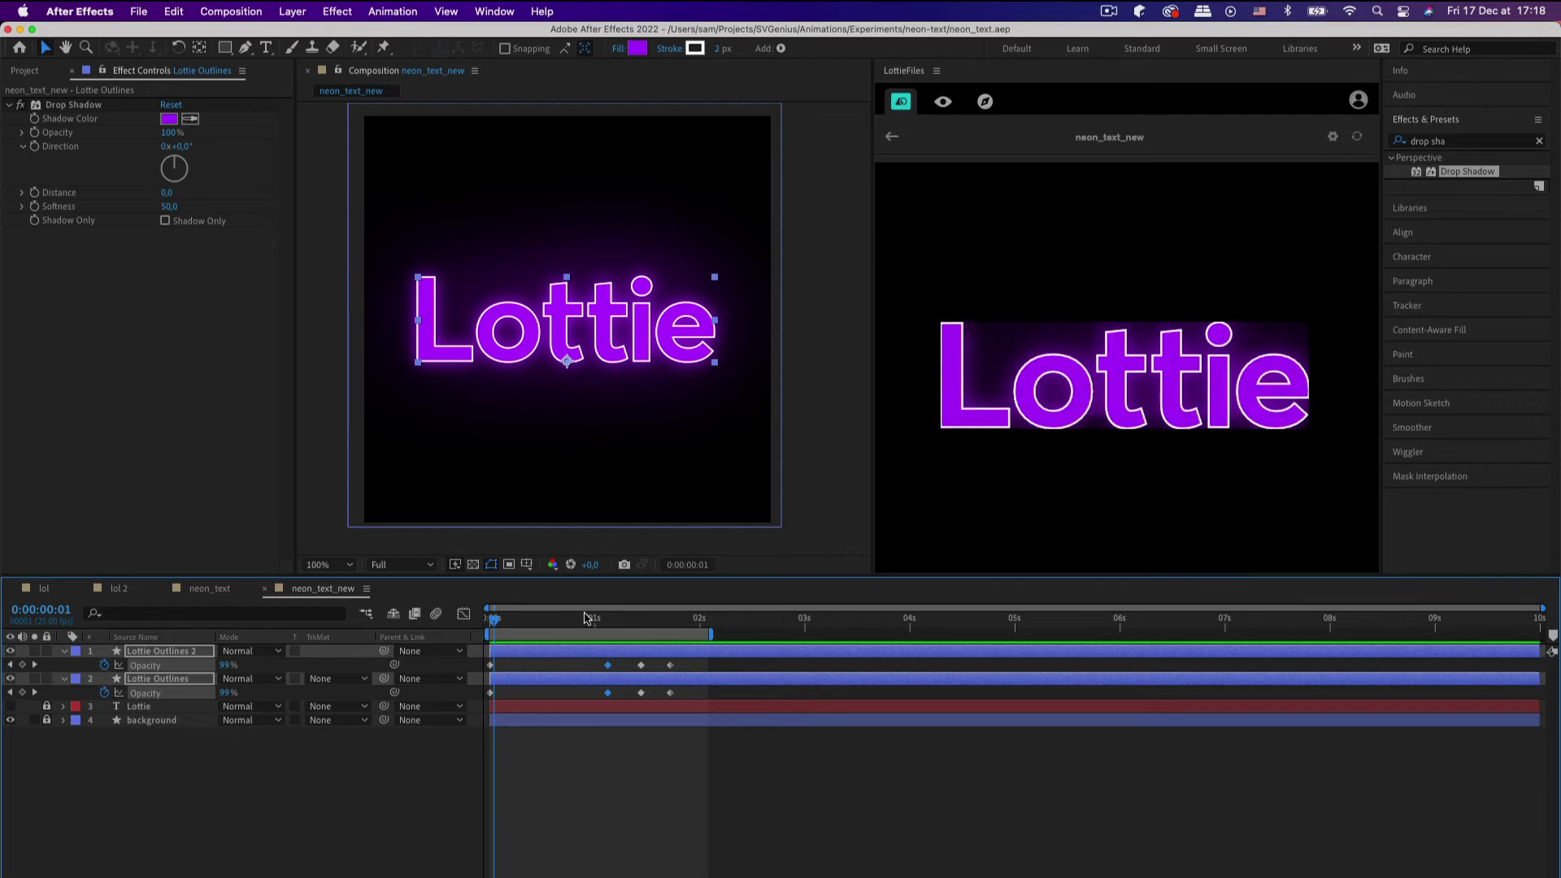
# Step: Delete the Lottie Outlines 2 layer and close the LottieFiles panel
pyautogui.click(216, 760)
pyautogui.click(175, 651)
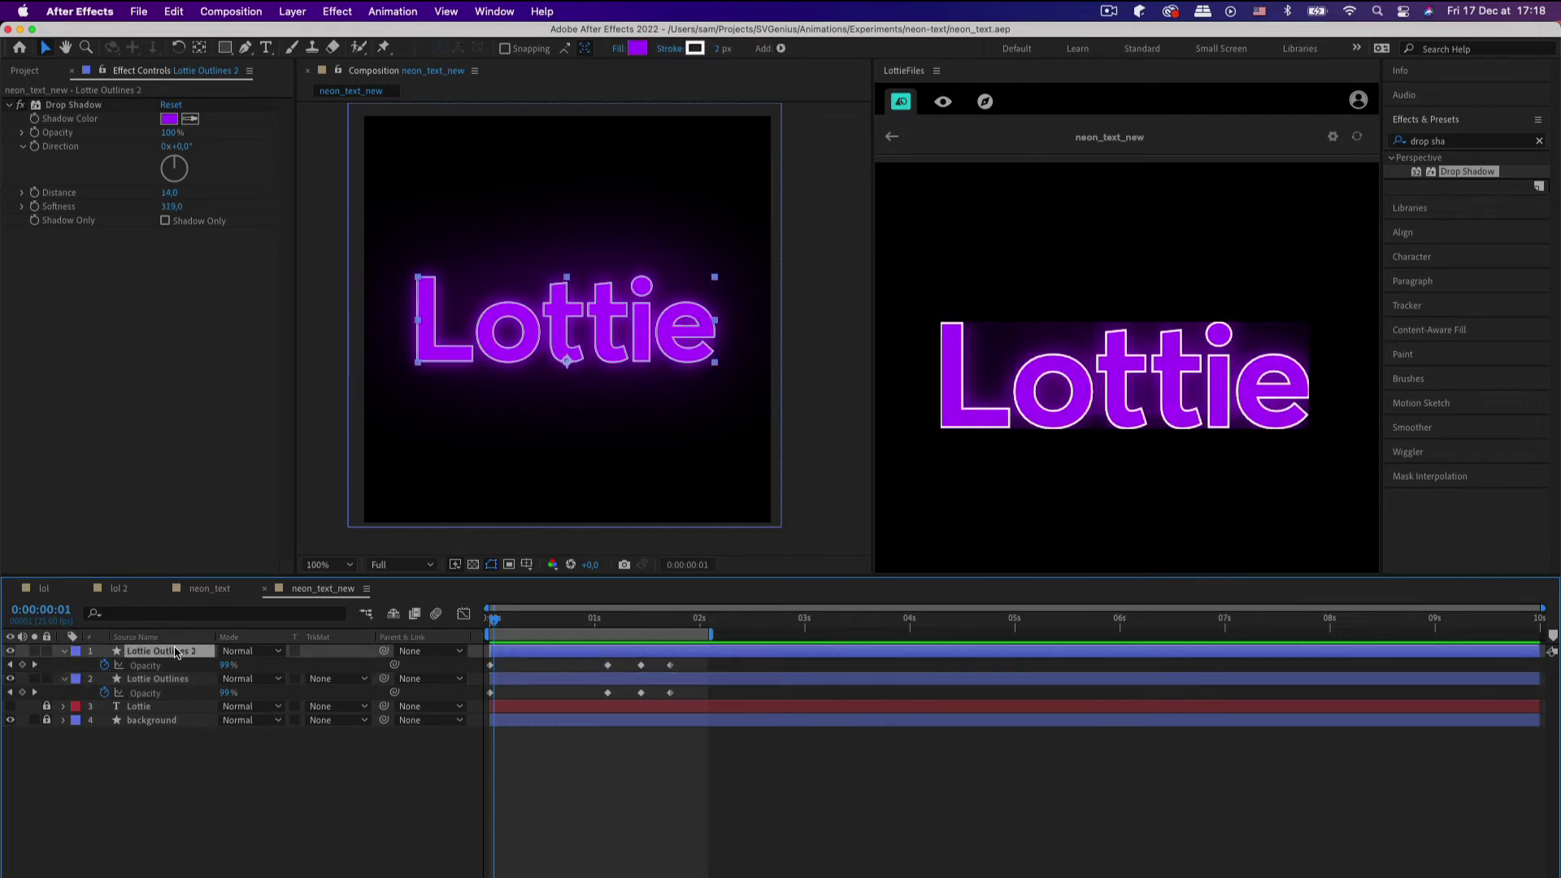
pyautogui.press('Delete')
pyautogui.rightClick(927, 76)
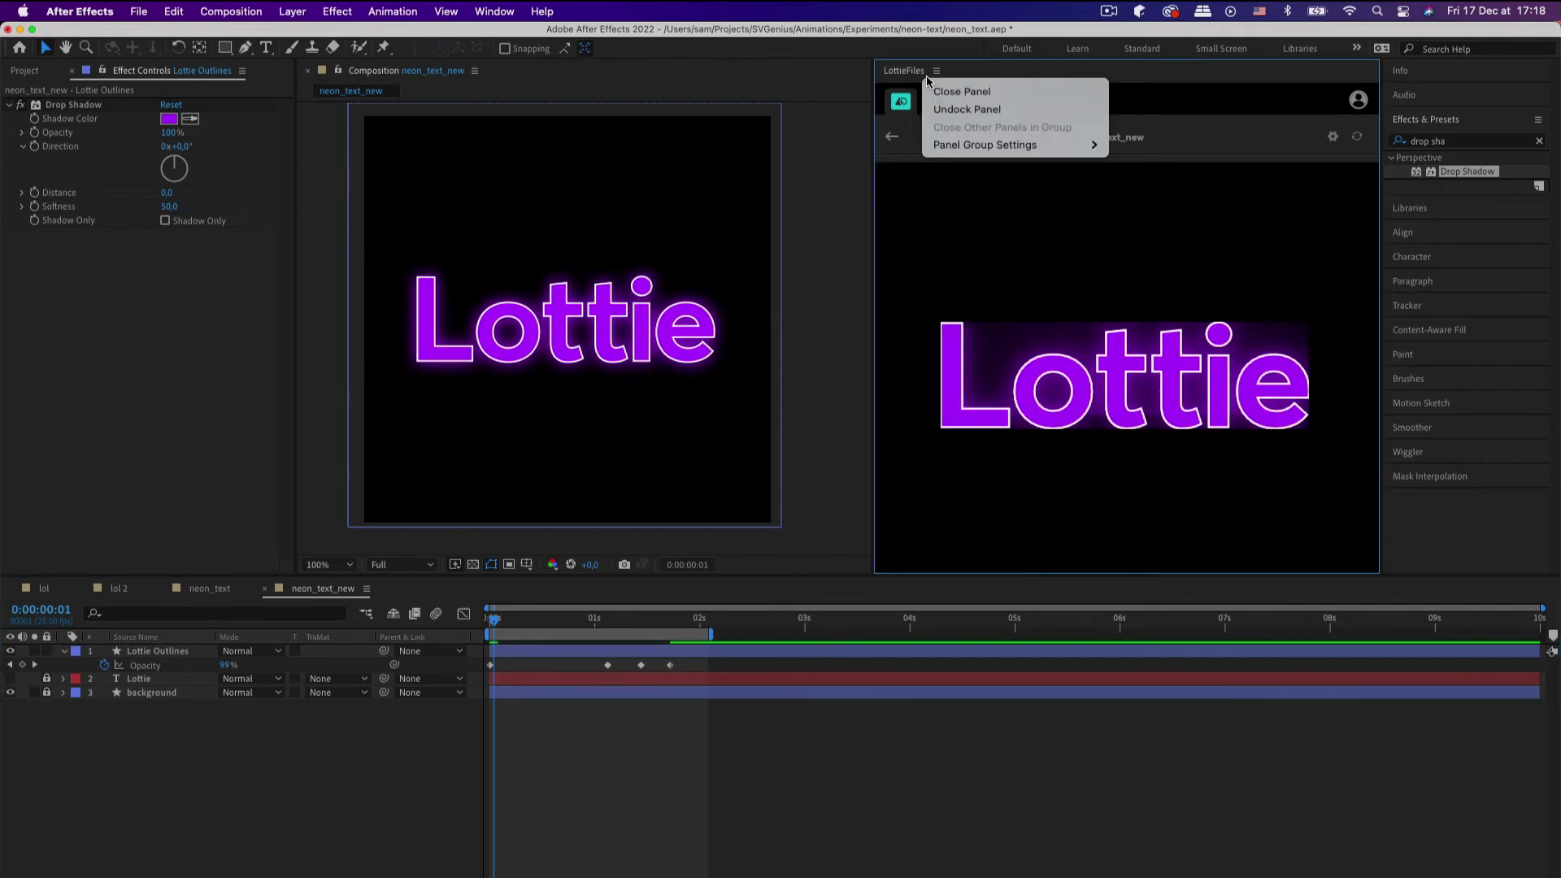
pyautogui.click(928, 92)
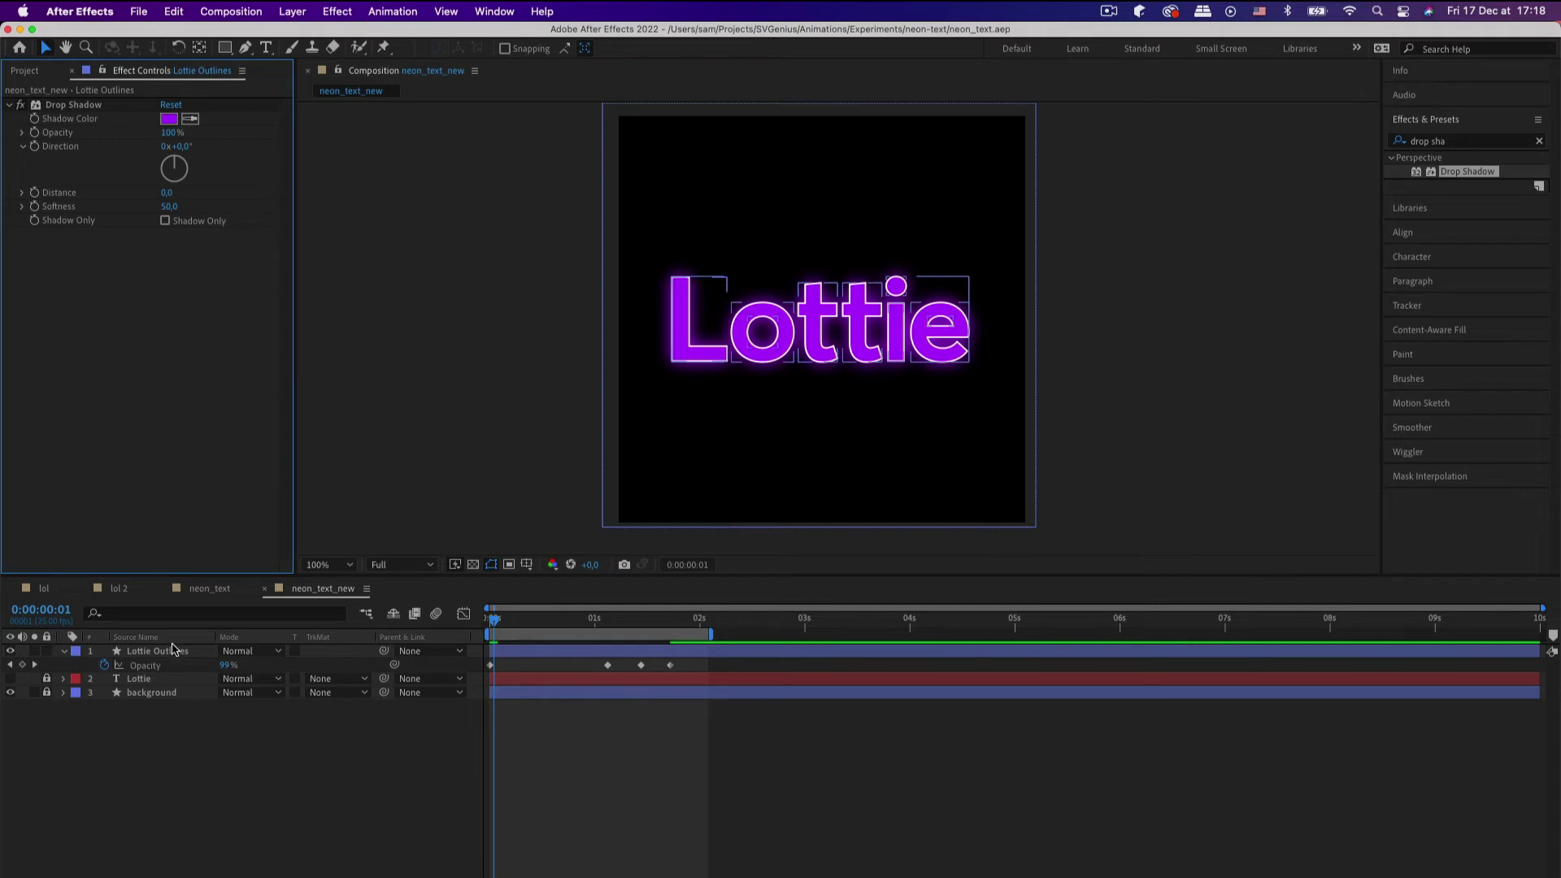
# Step: Draw a rectangle covering the whole composition inside the Lottie Outlines shape layer with the Rectangle tool
pyautogui.click(163, 651)
pyautogui.click(64, 651)
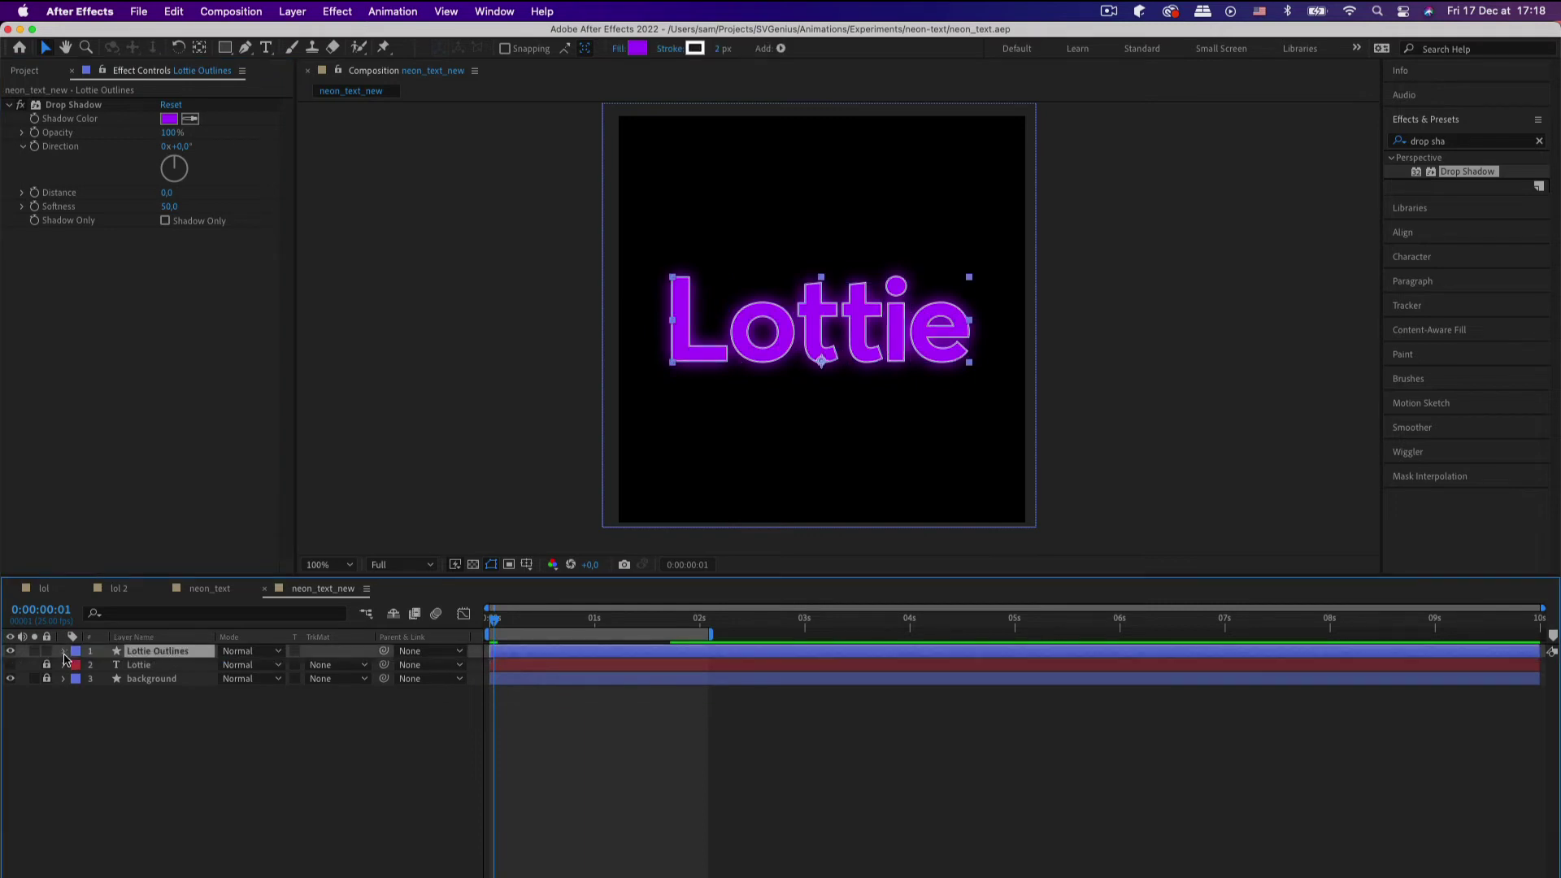
pyautogui.click(64, 651)
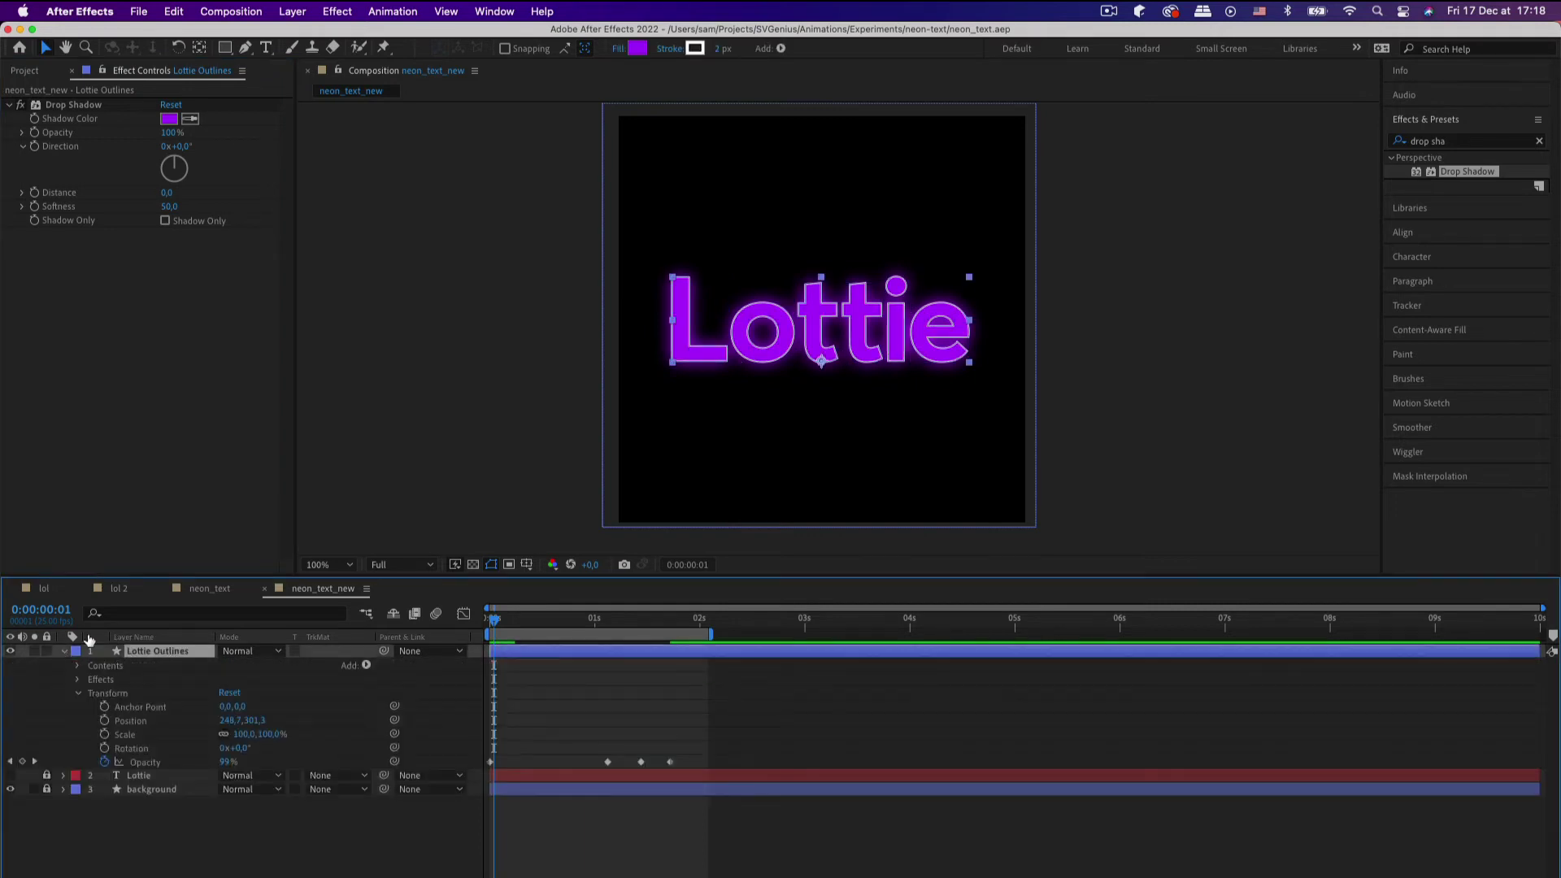
pyautogui.click(225, 49)
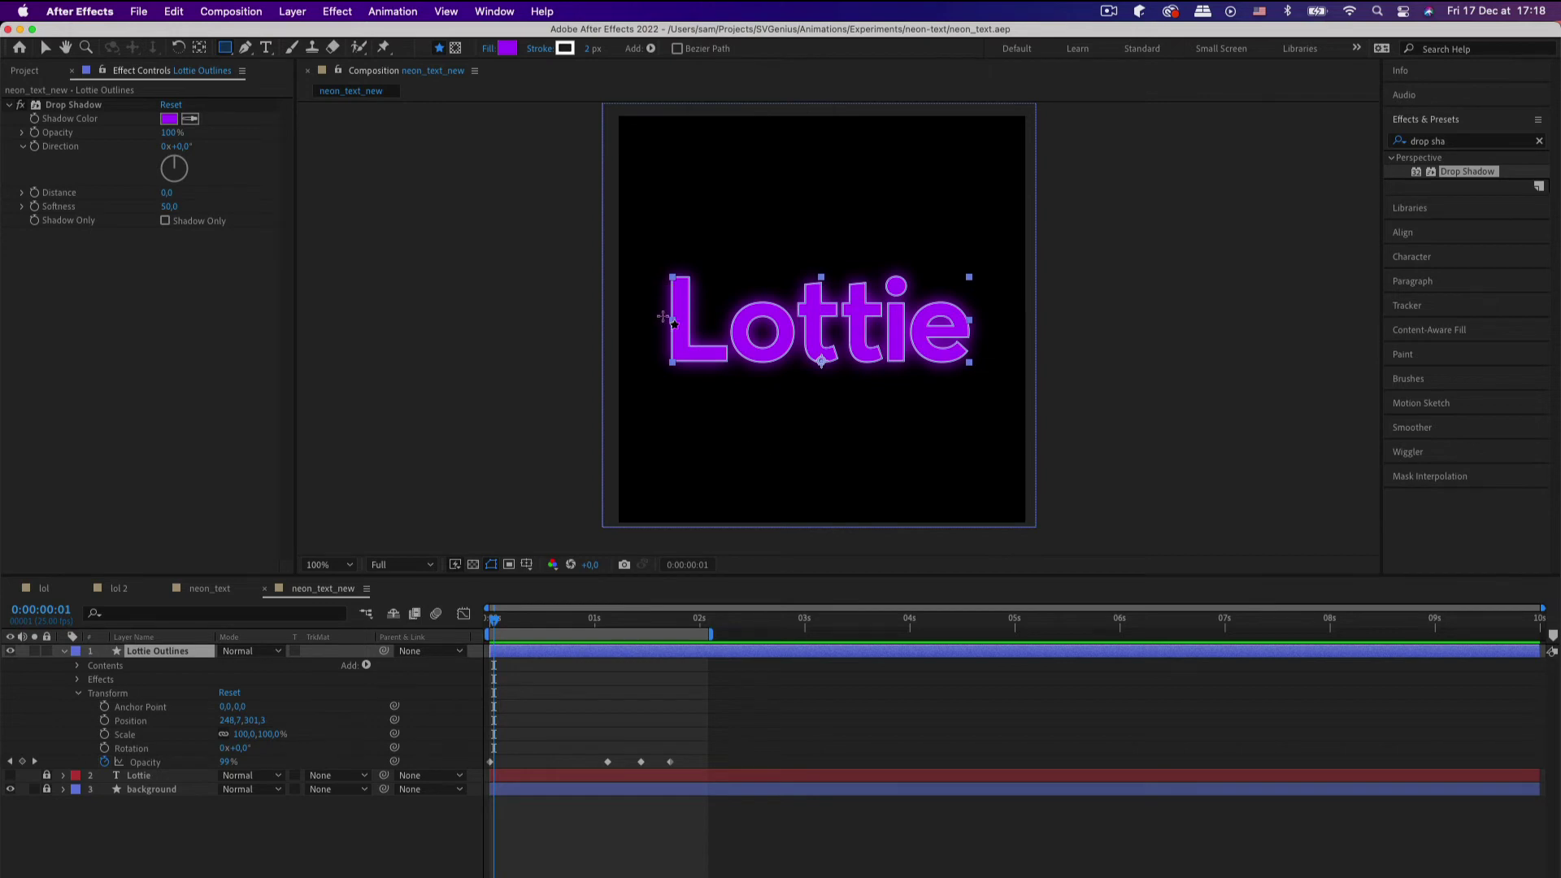
pyautogui.scroll(4, 682, 341)
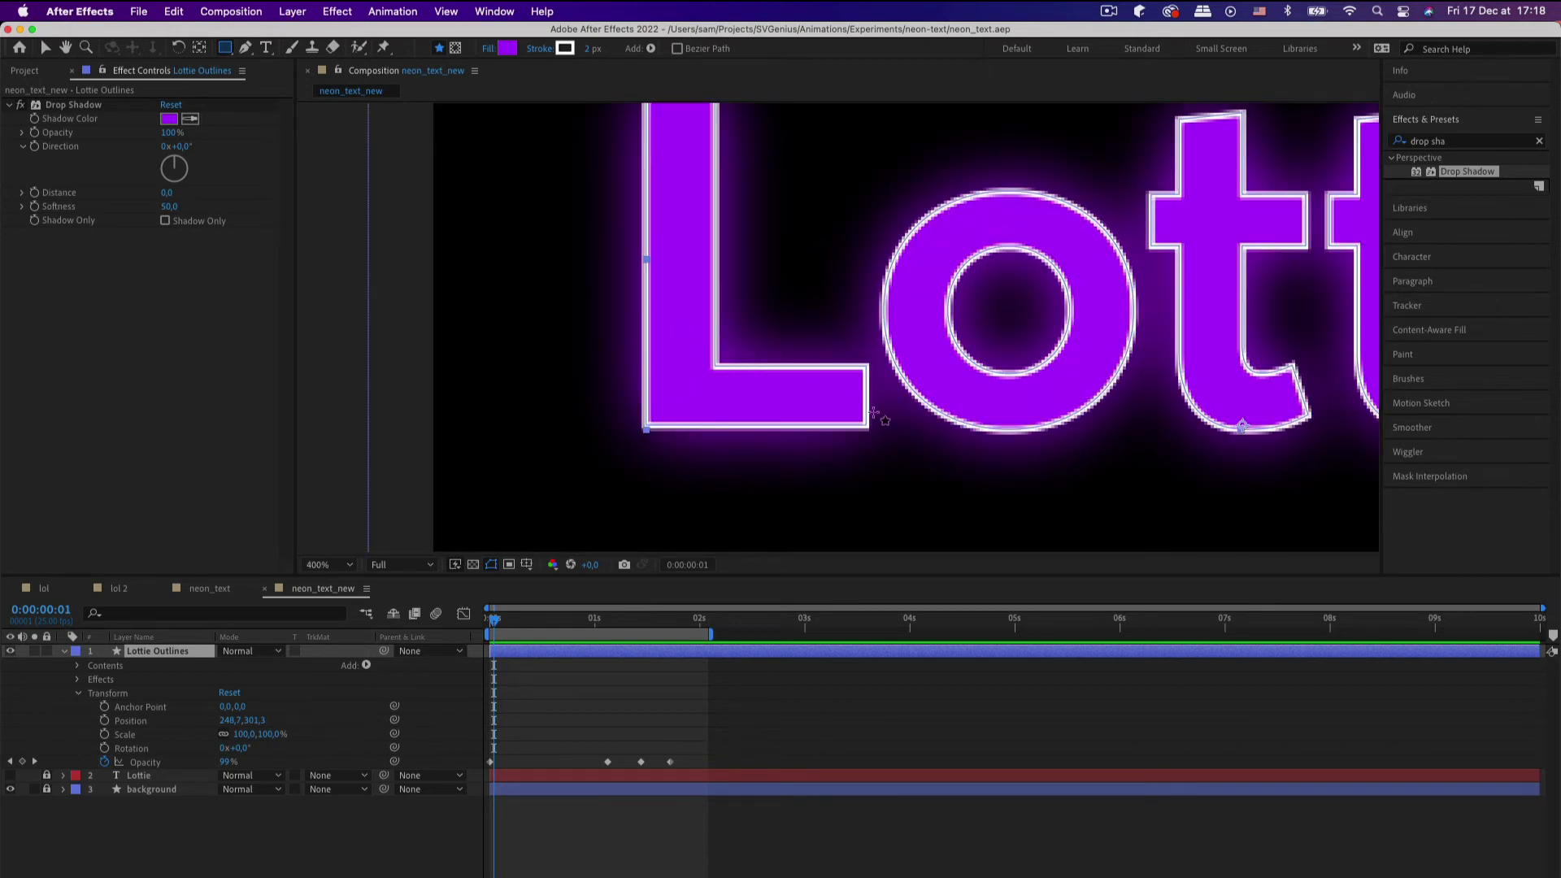
pyautogui.scroll(-4, 874, 413)
pyautogui.press('h')
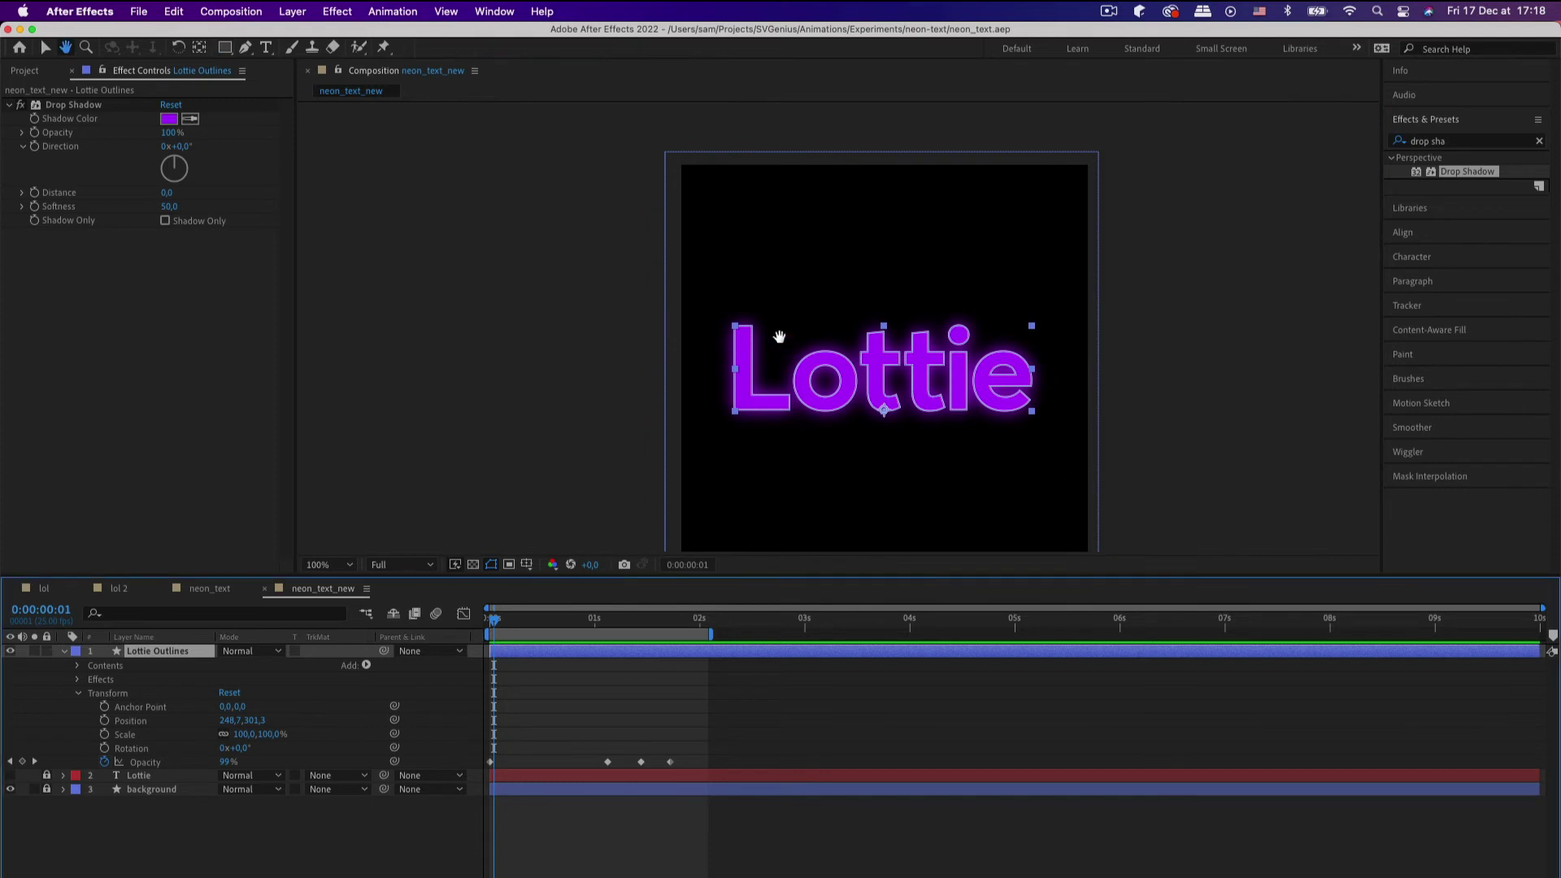
pyautogui.moveTo(789, 352); pyautogui.dragTo(695, 319)
pyautogui.press('q')
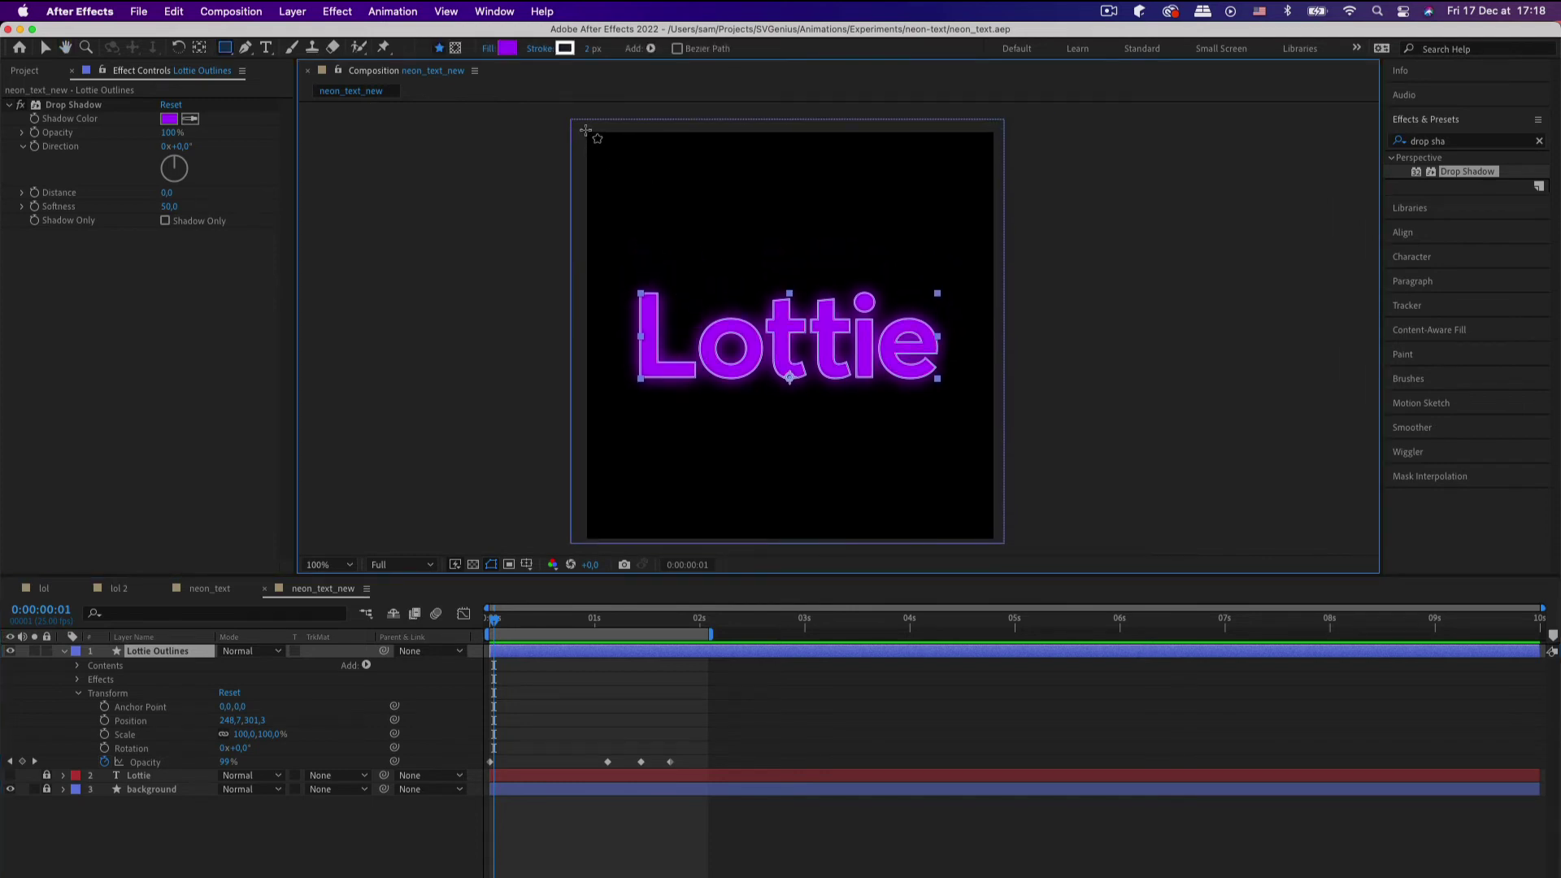
pyautogui.moveTo(586, 130)
pyautogui.mouseDown()
pyautogui.moveTo(767, 474)
pyautogui.moveTo(898, 495)
pyautogui.moveTo(998, 543)
pyautogui.mouseUp()
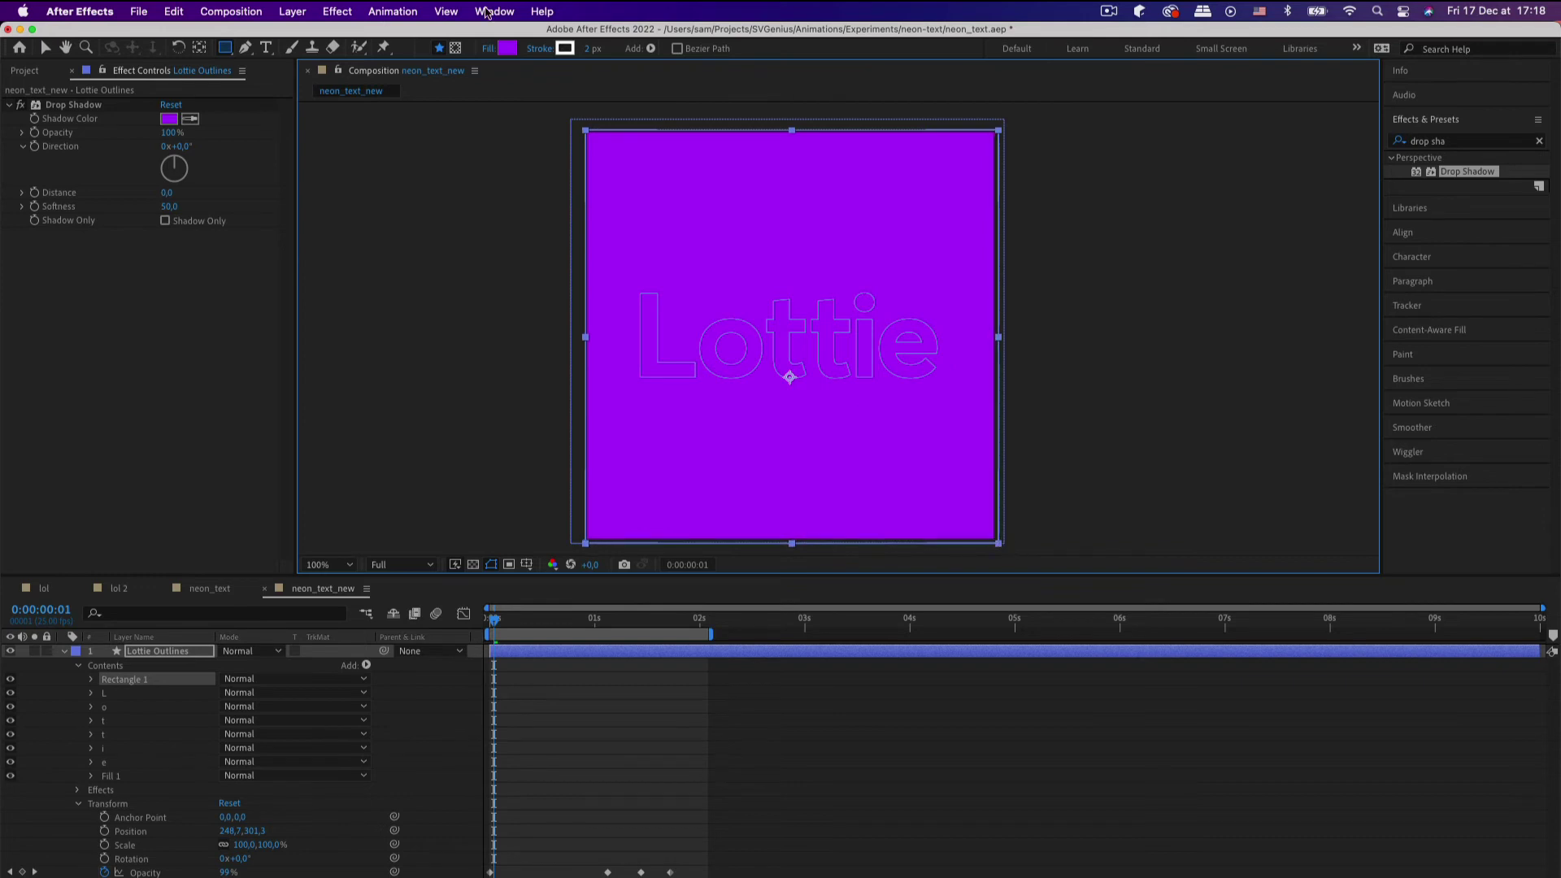
# Step: Set the stroke width of Rectangle 1 in the Lottie Outlines layer to 0 px
pyautogui.click(91, 679)
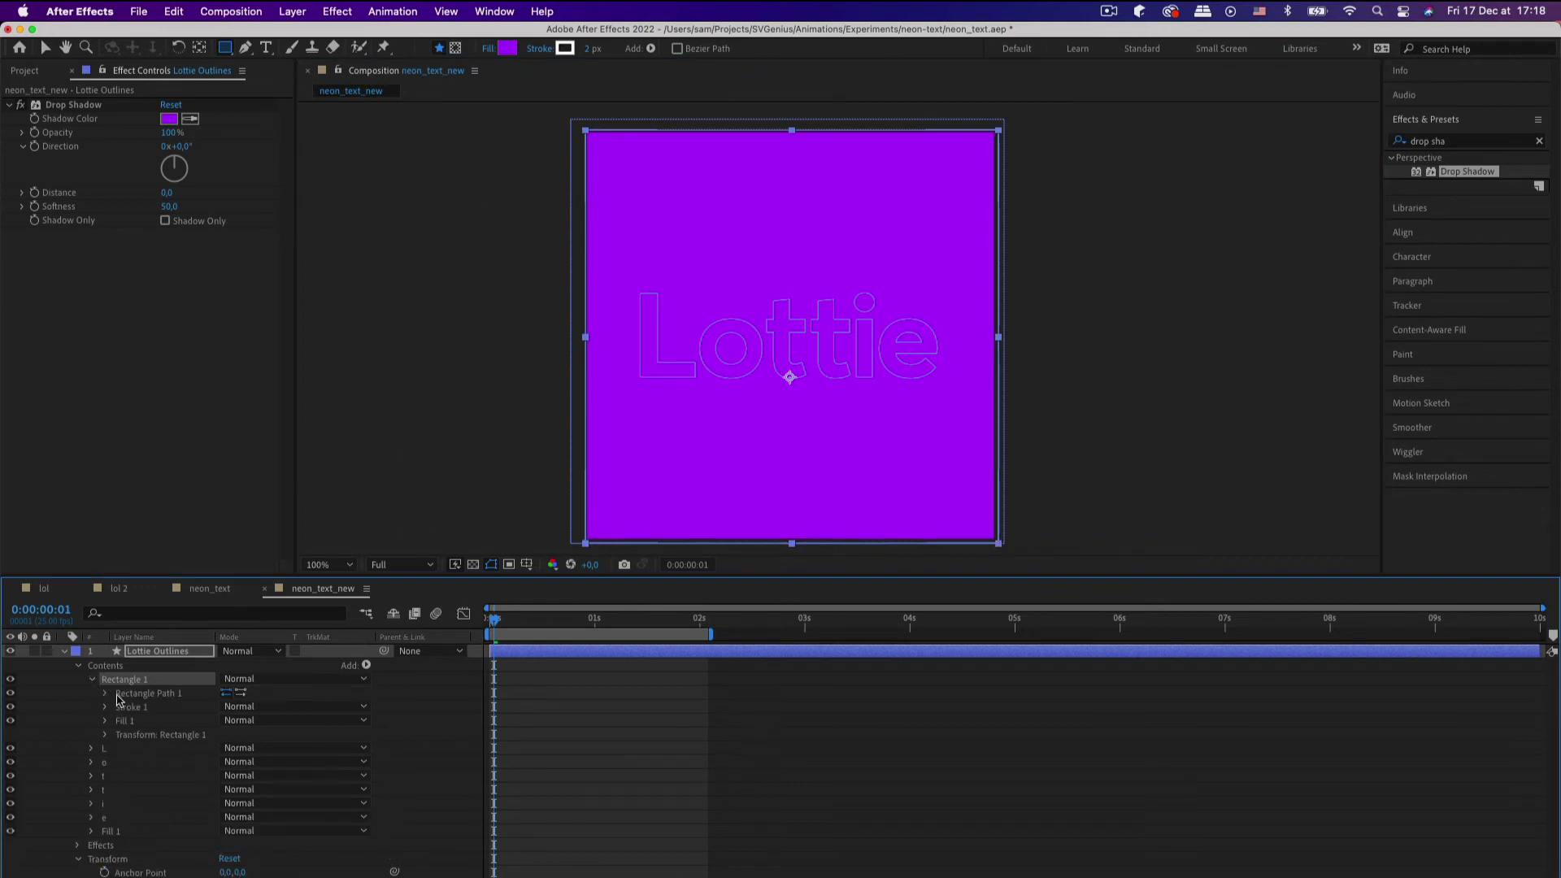
pyautogui.click(149, 707)
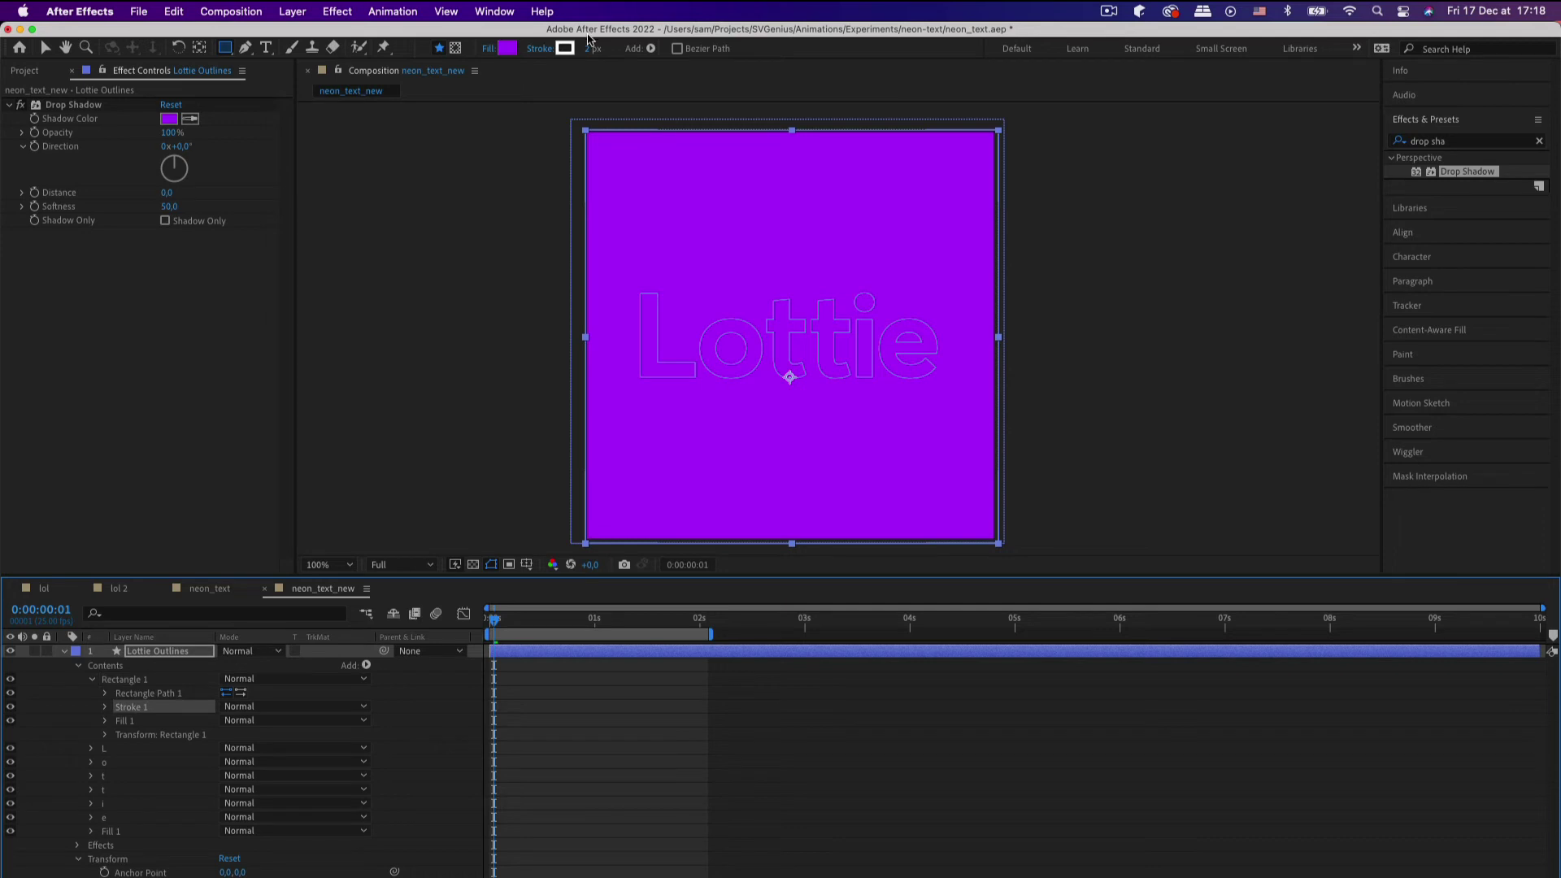
pyautogui.moveTo(590, 48); pyautogui.dragTo(416, 48)
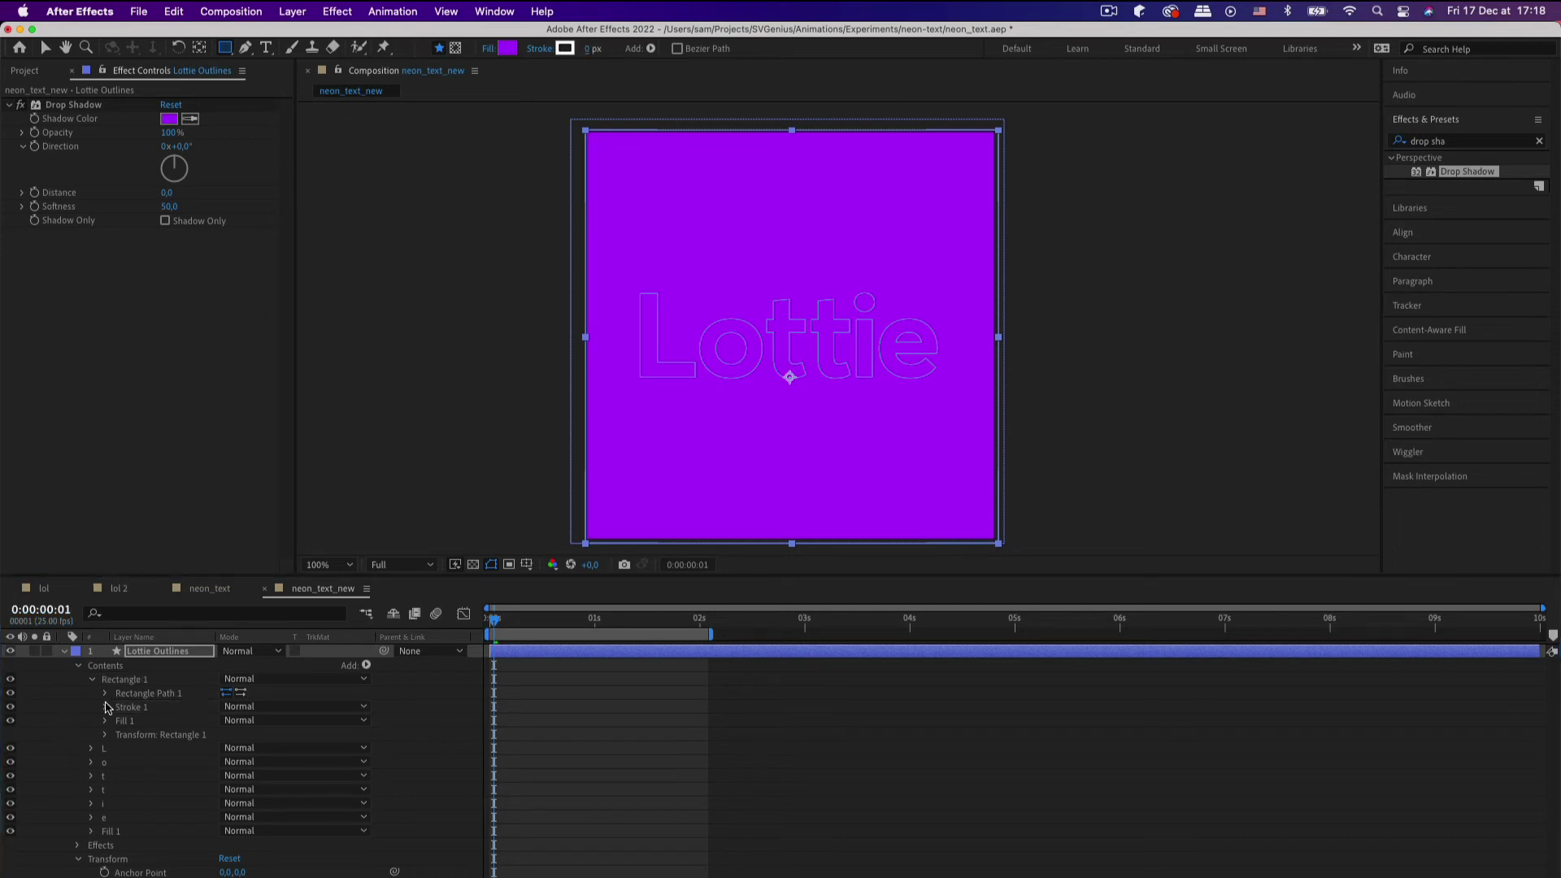
# Step: Set the fill opacity of Rectangle 1 to 0%
pyautogui.click(135, 722)
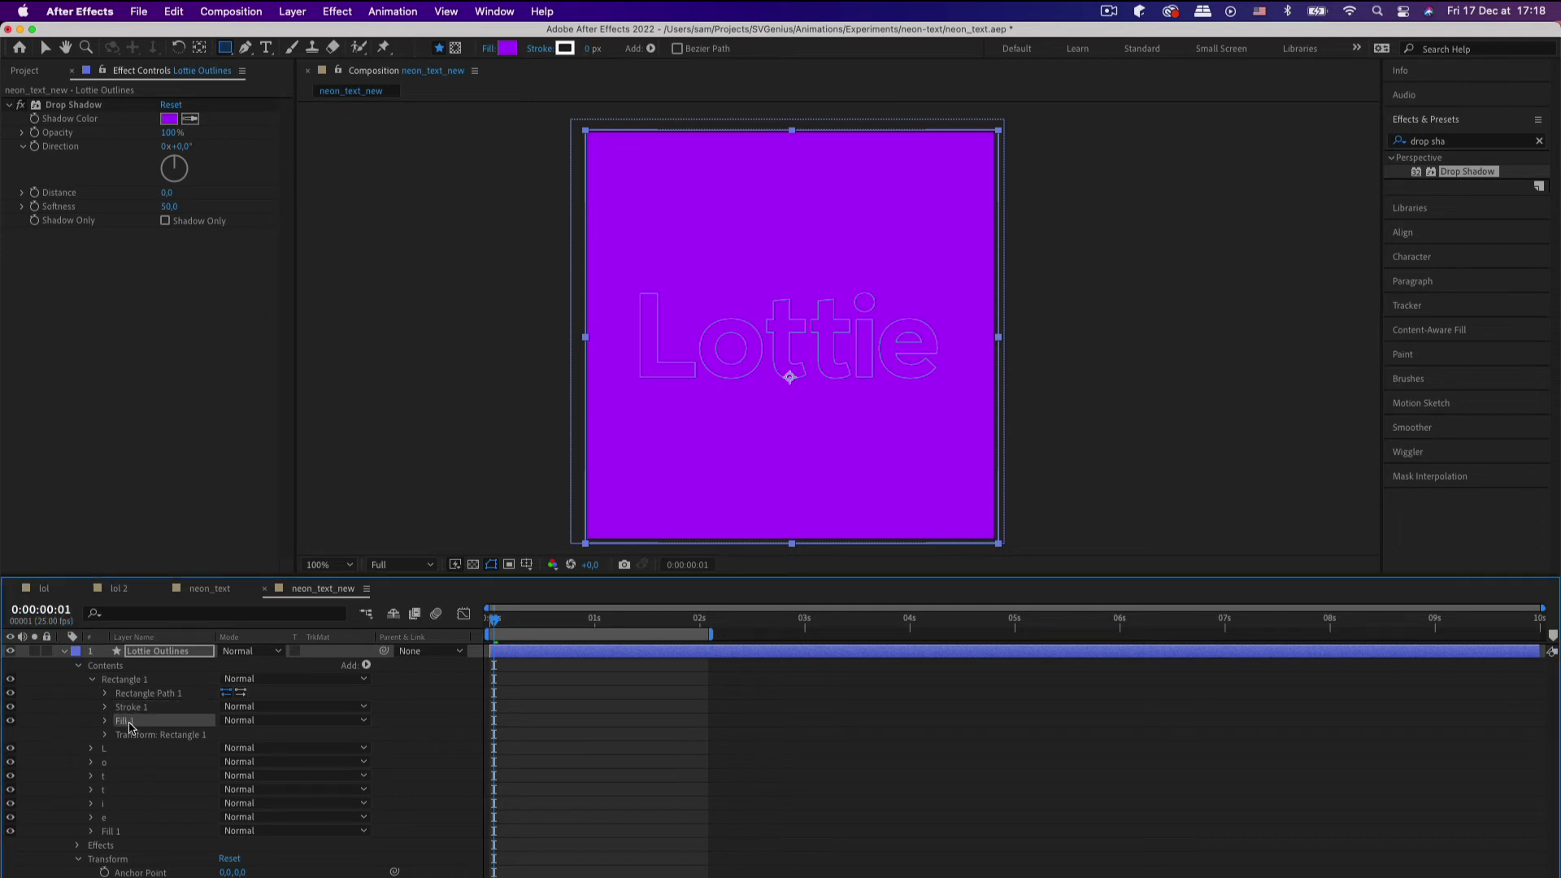
pyautogui.click(105, 721)
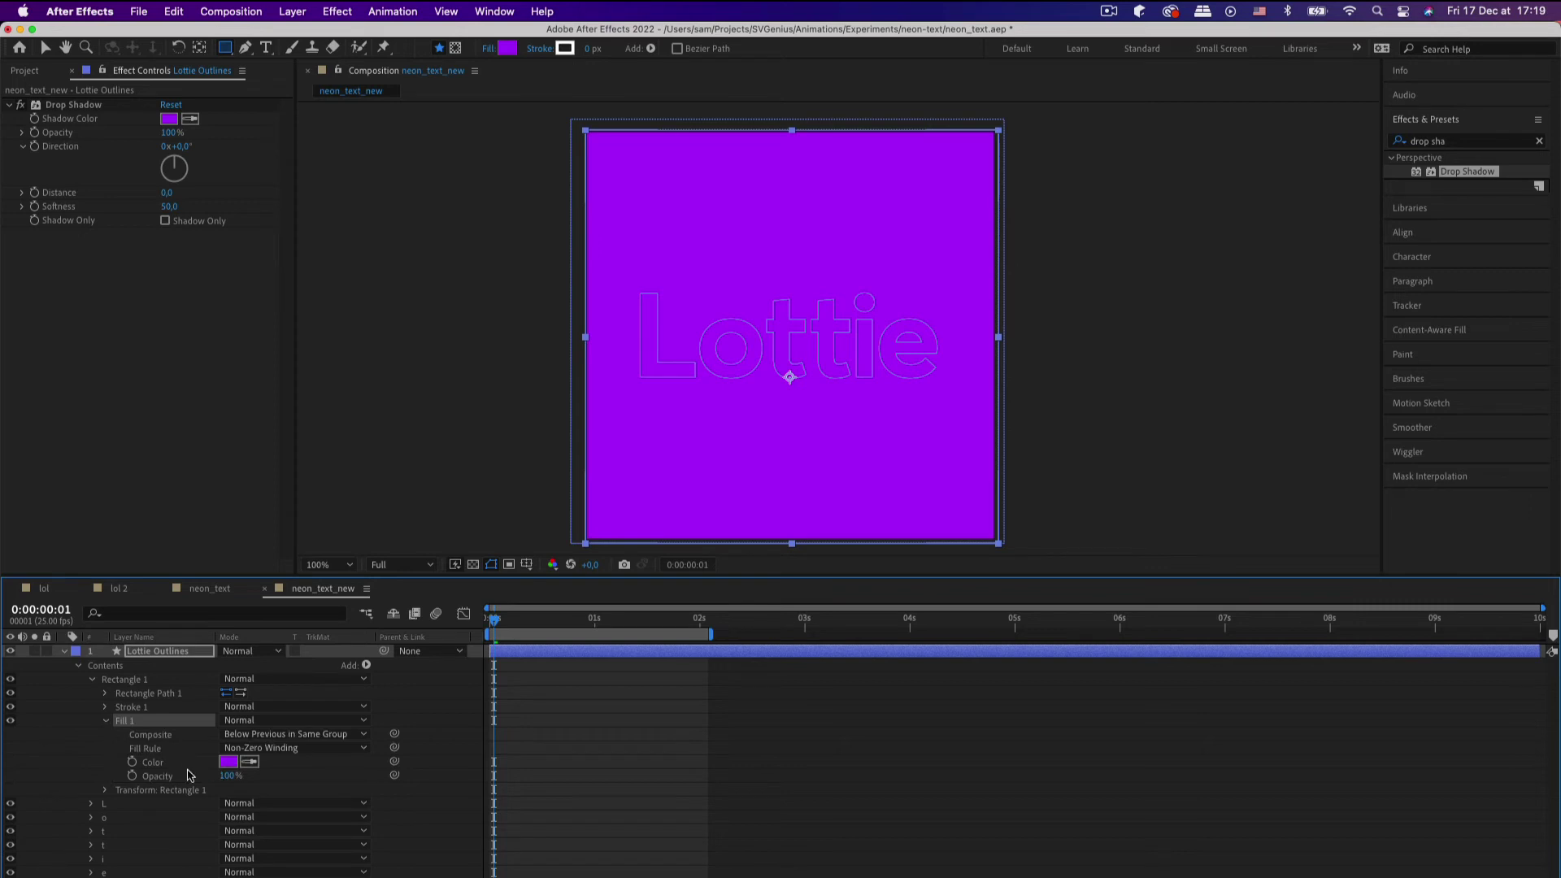
pyautogui.moveTo(238, 778); pyautogui.dragTo(163, 778)
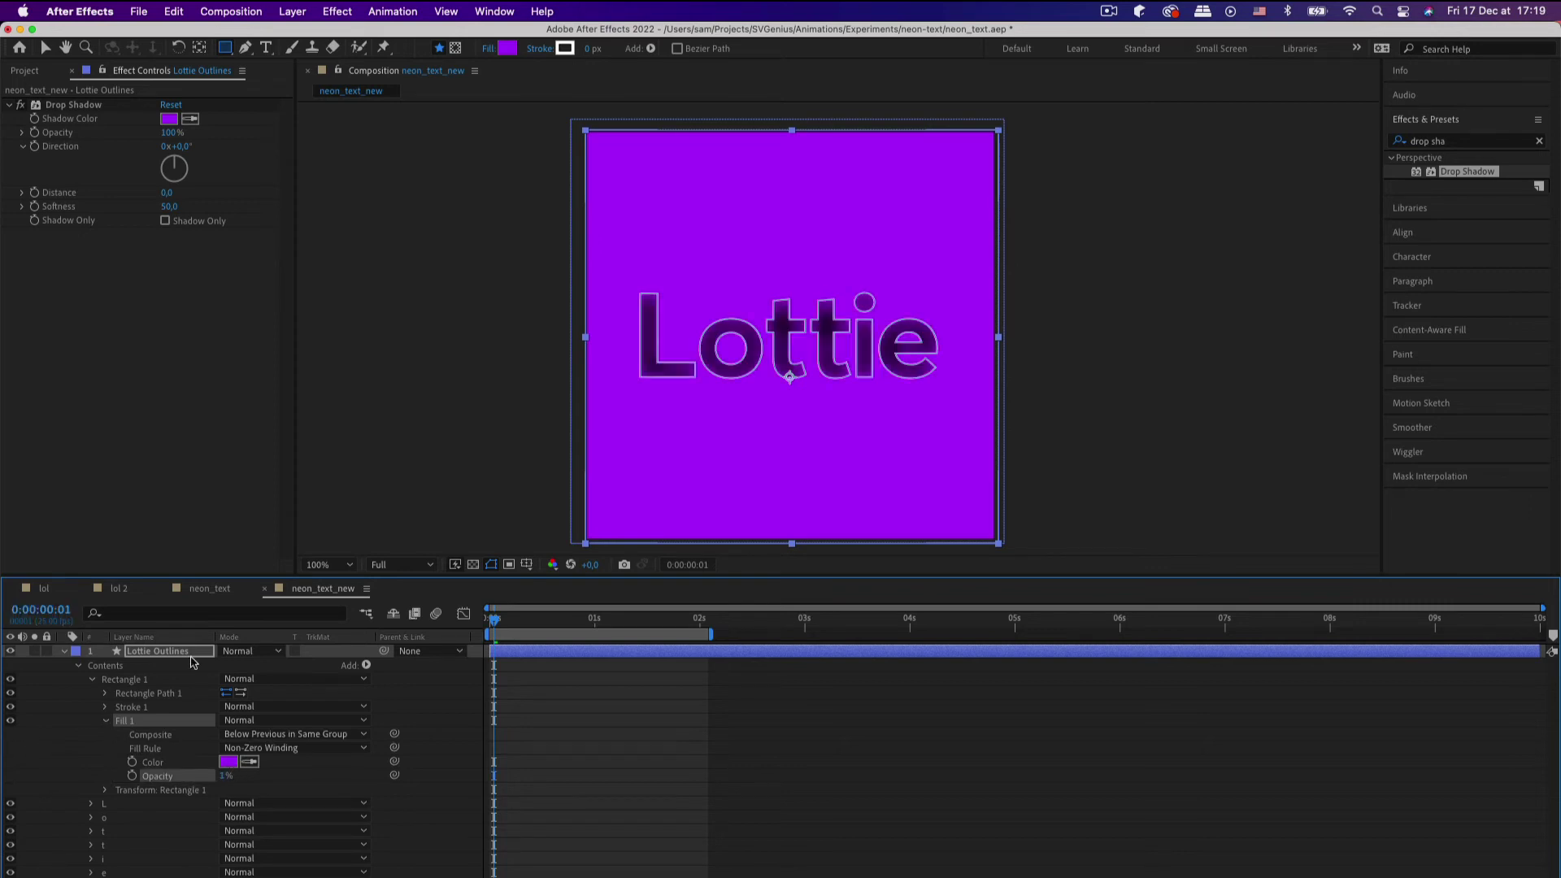
pyautogui.press('v')
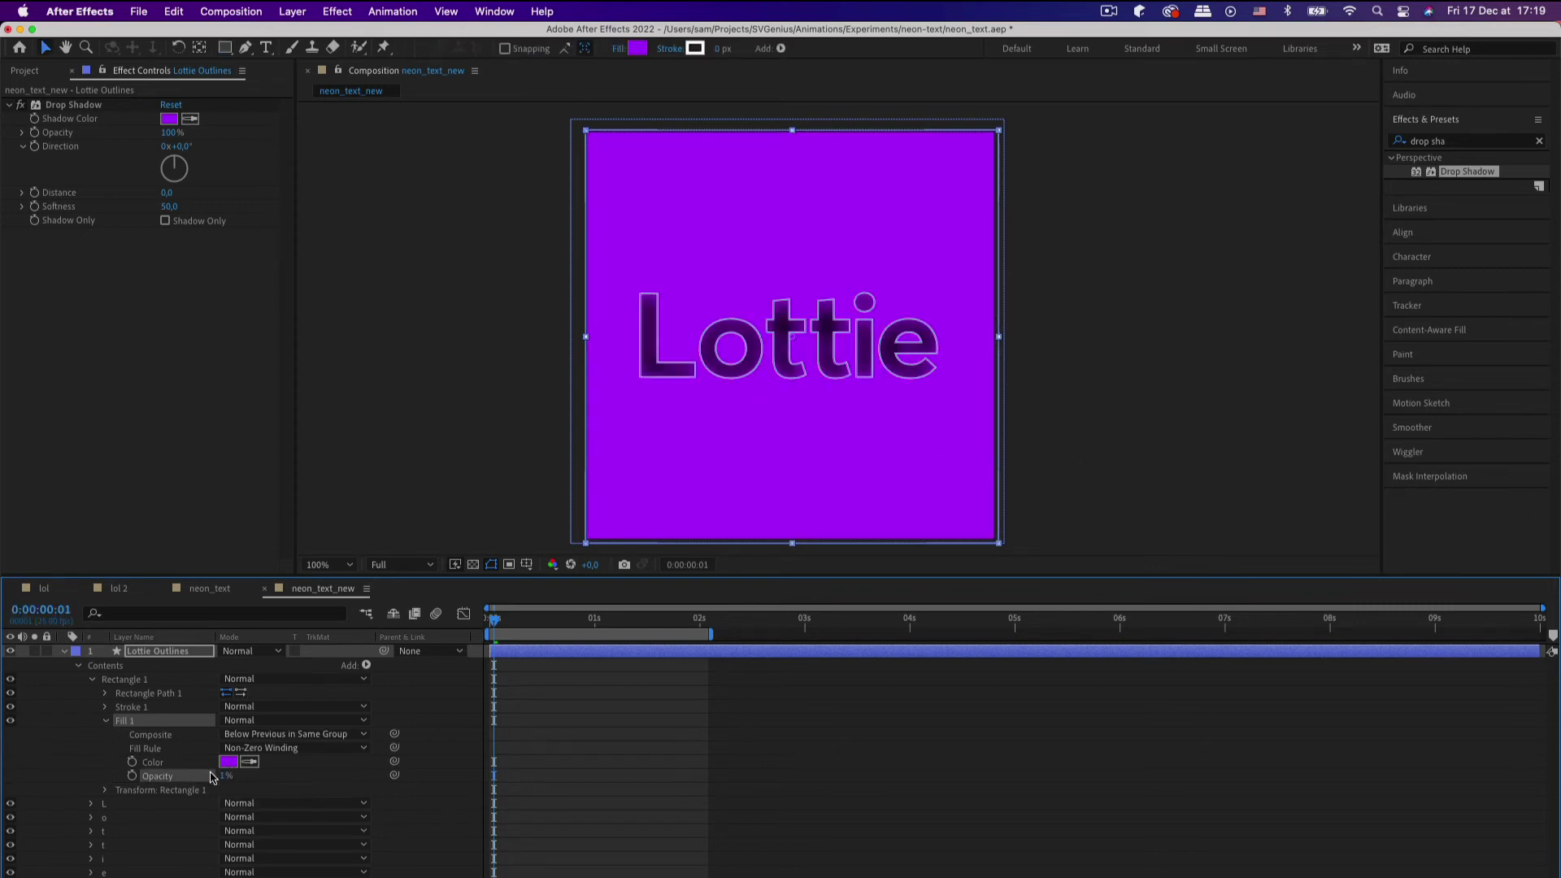
pyautogui.click(226, 776)
pyautogui.write('0')
pyautogui.press('Return')
pyautogui.click(690, 813)
pyautogui.click(707, 435)
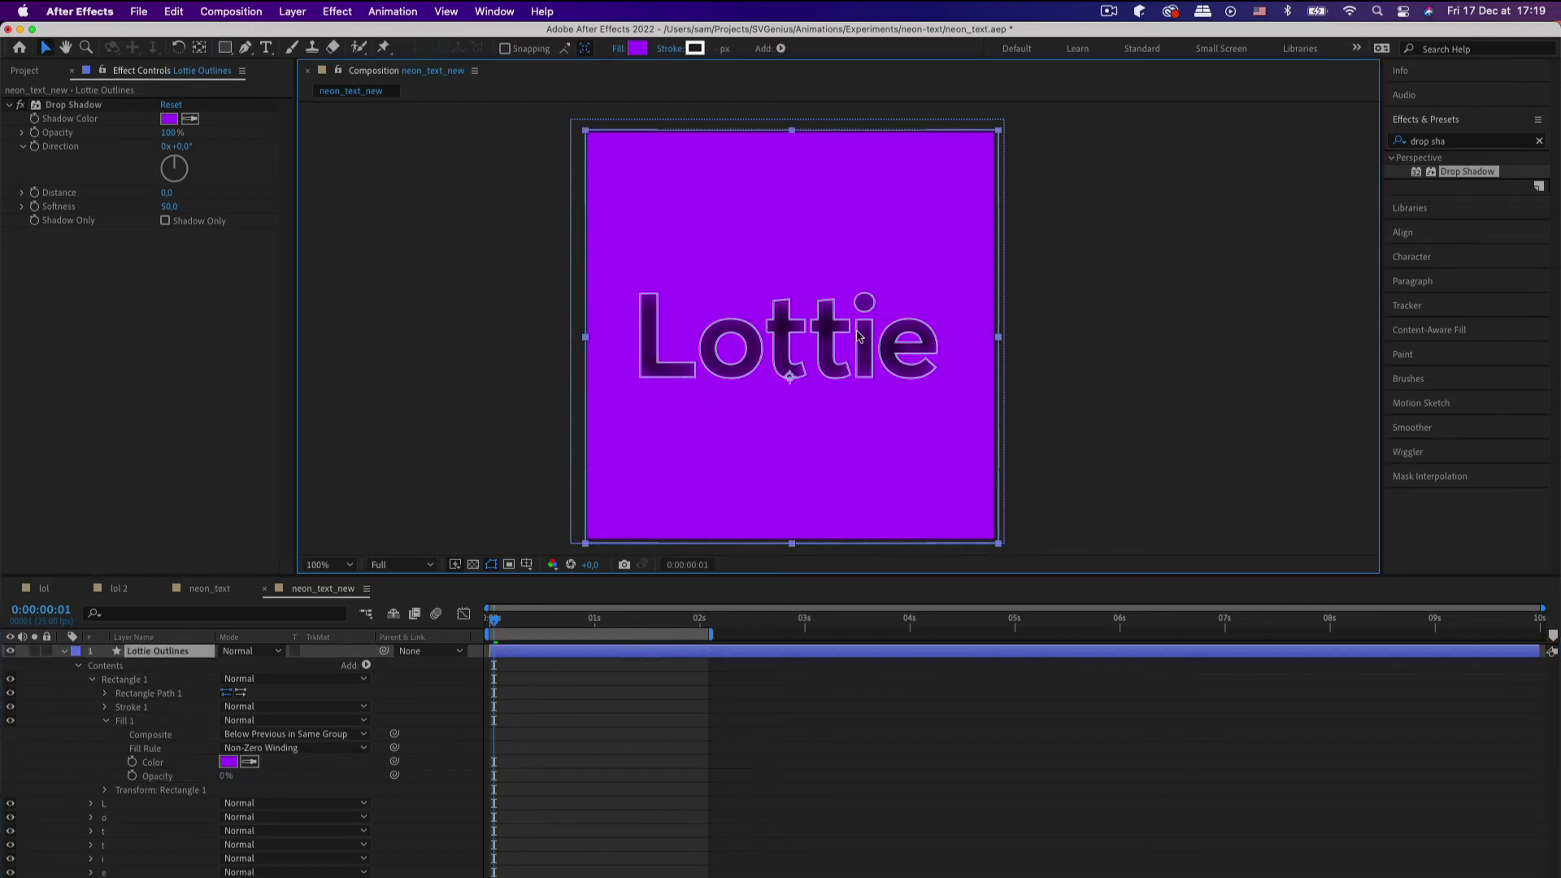
# Step: Delete the fill from Rectangle 1 and save the project
pyautogui.click(141, 723)
pyautogui.press('Delete')
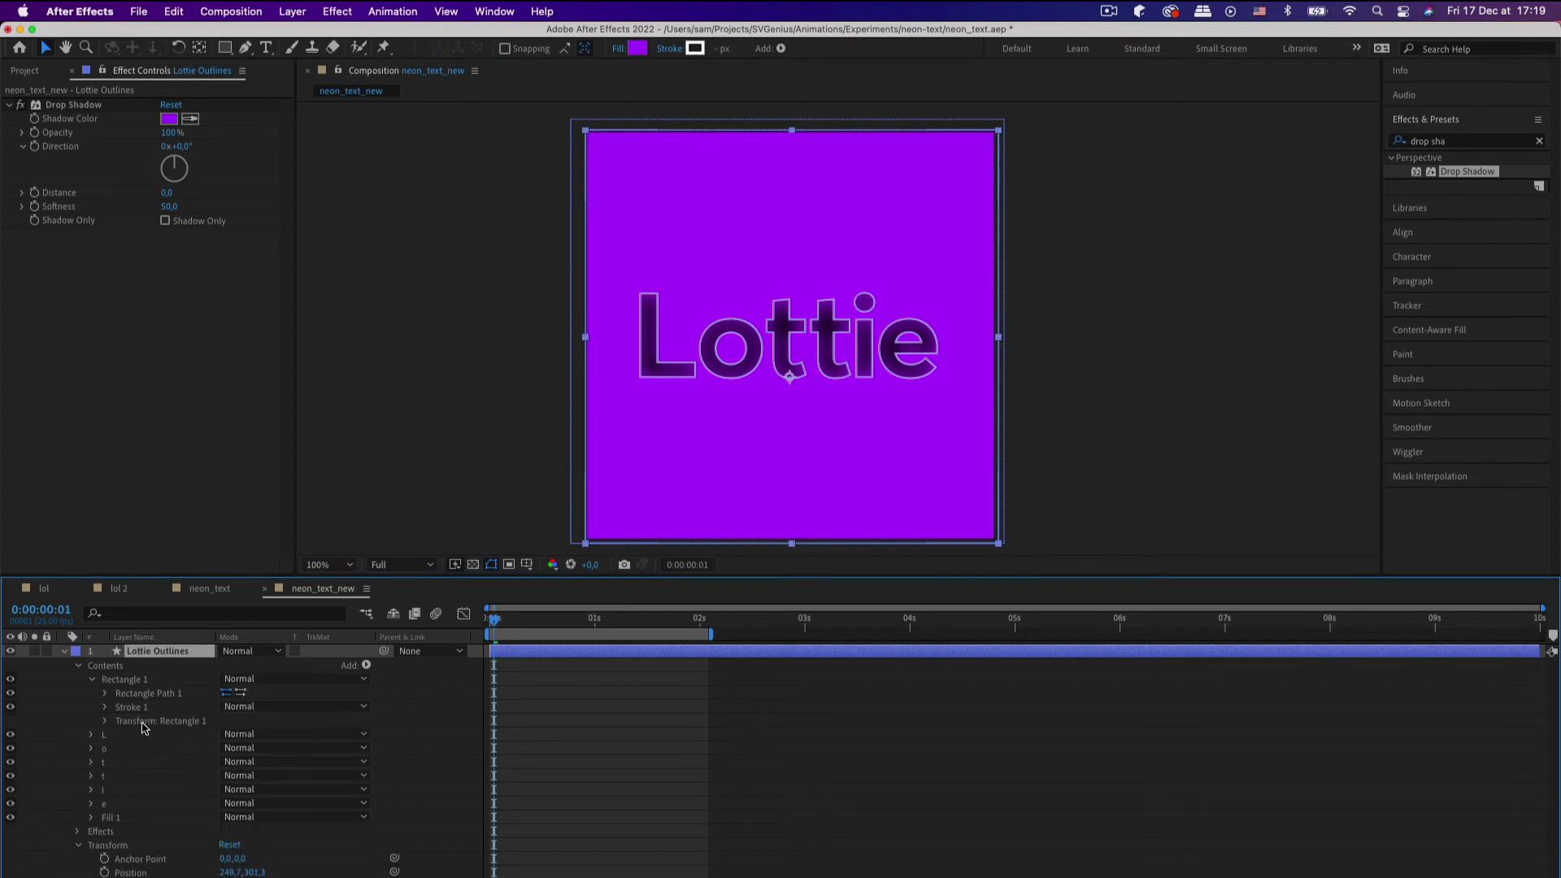
pyautogui.click(133, 679)
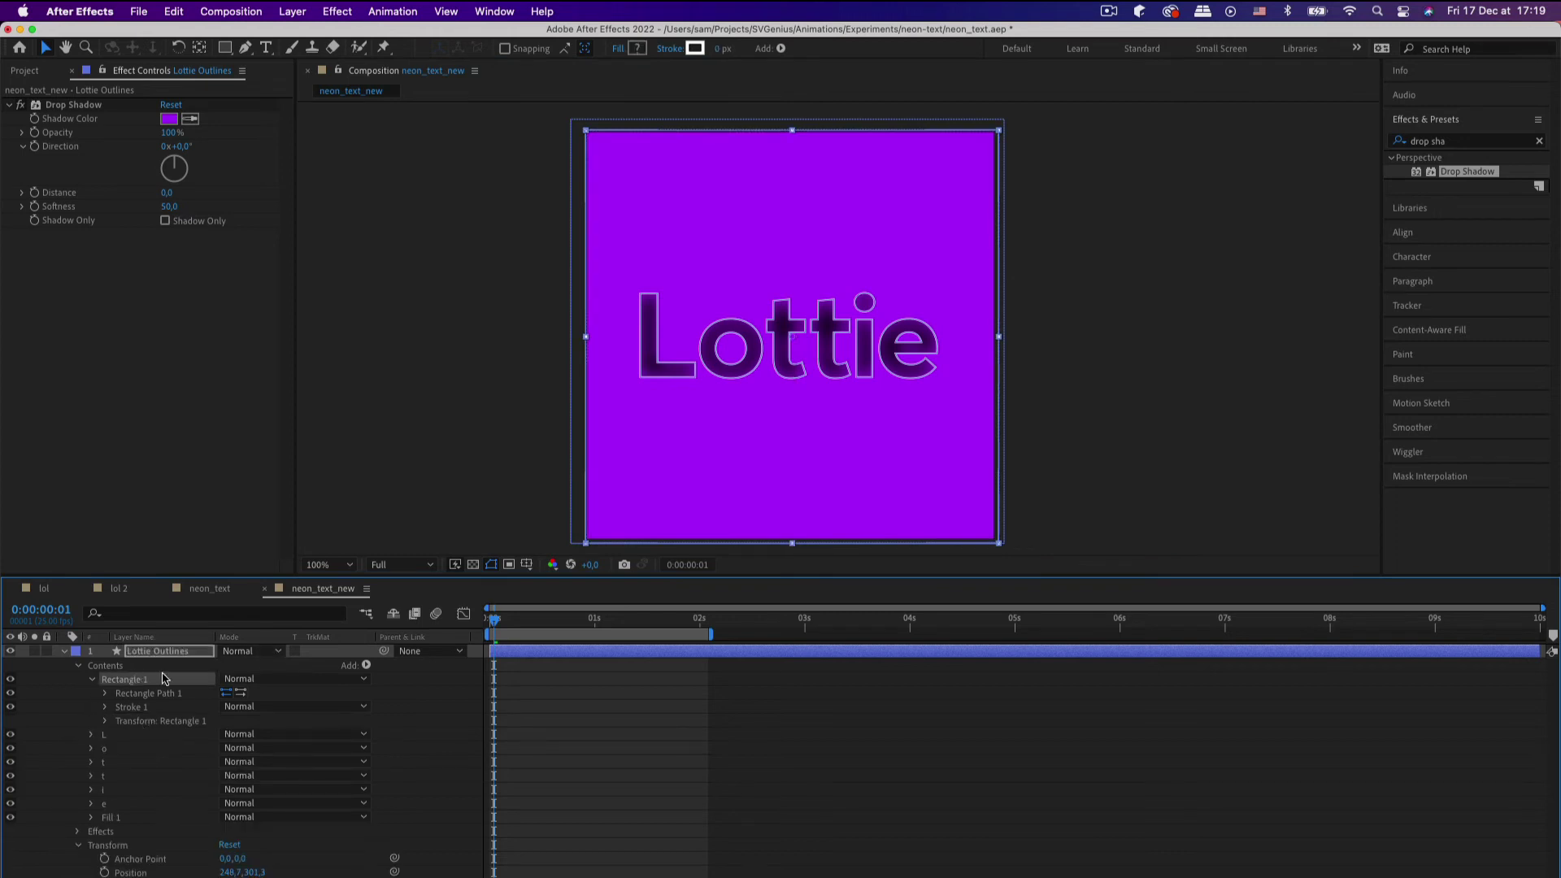
pyautogui.hotkey('ctrl', 's')
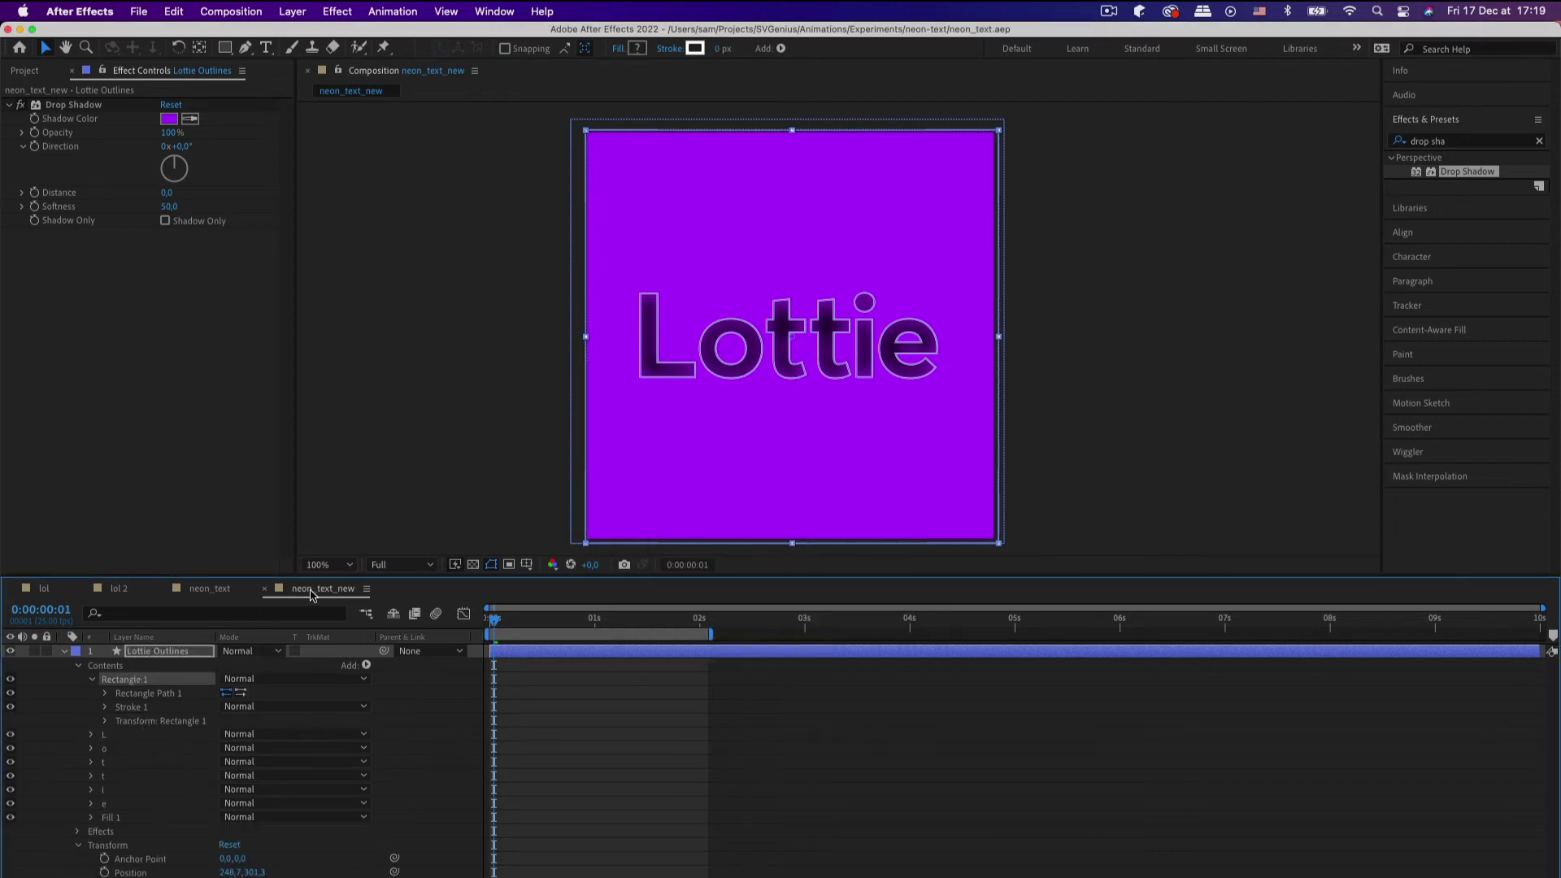
# Step: Compare the text with Rectangle 1 hidden and shown, and inspect the rectangle's path and transform properties
pyautogui.click(12, 686)
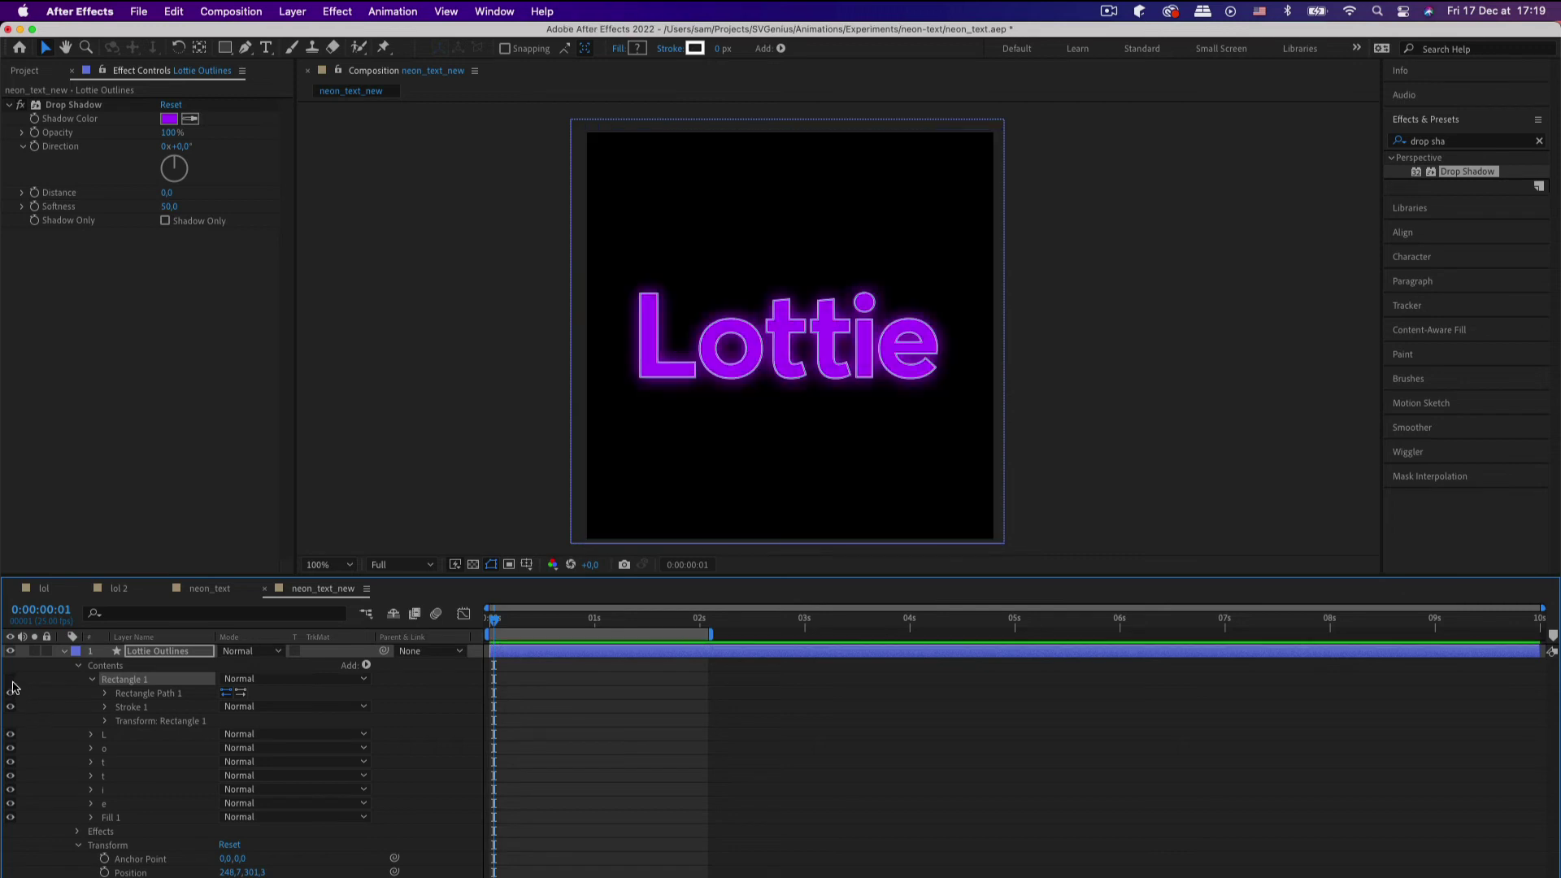
pyautogui.click(13, 685)
pyautogui.click(12, 686)
pyautogui.click(13, 685)
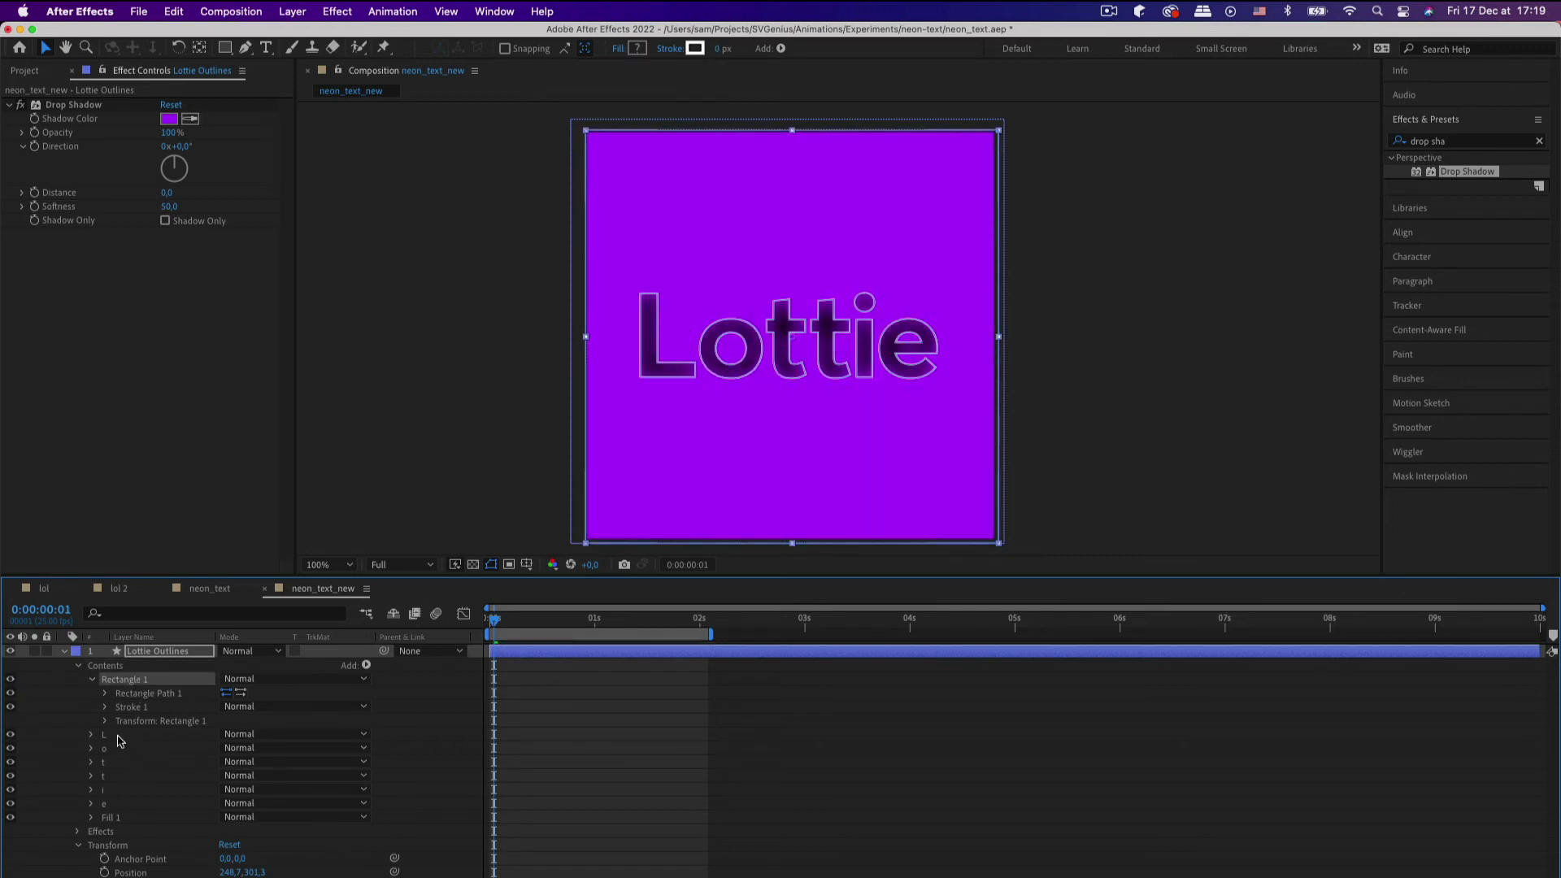
pyautogui.click(106, 694)
pyautogui.click(106, 694)
pyautogui.click(104, 722)
pyautogui.click(105, 722)
pyautogui.click(90, 683)
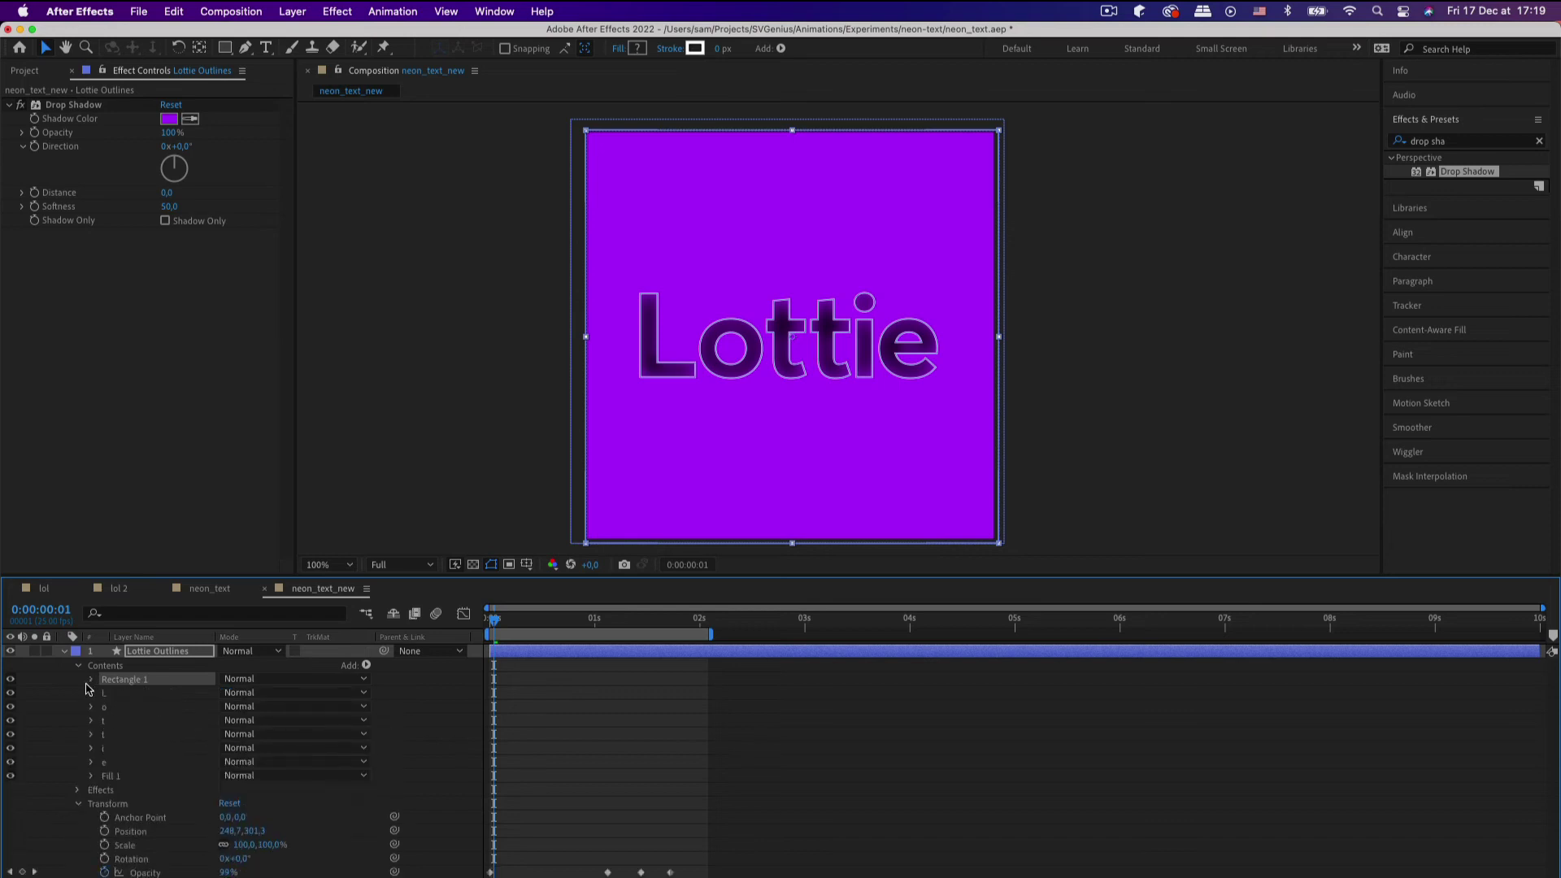
# Step: Move Rectangle 1 below Fill 1 in the contents of the Lottie Outlines layer
pyautogui.click(115, 778)
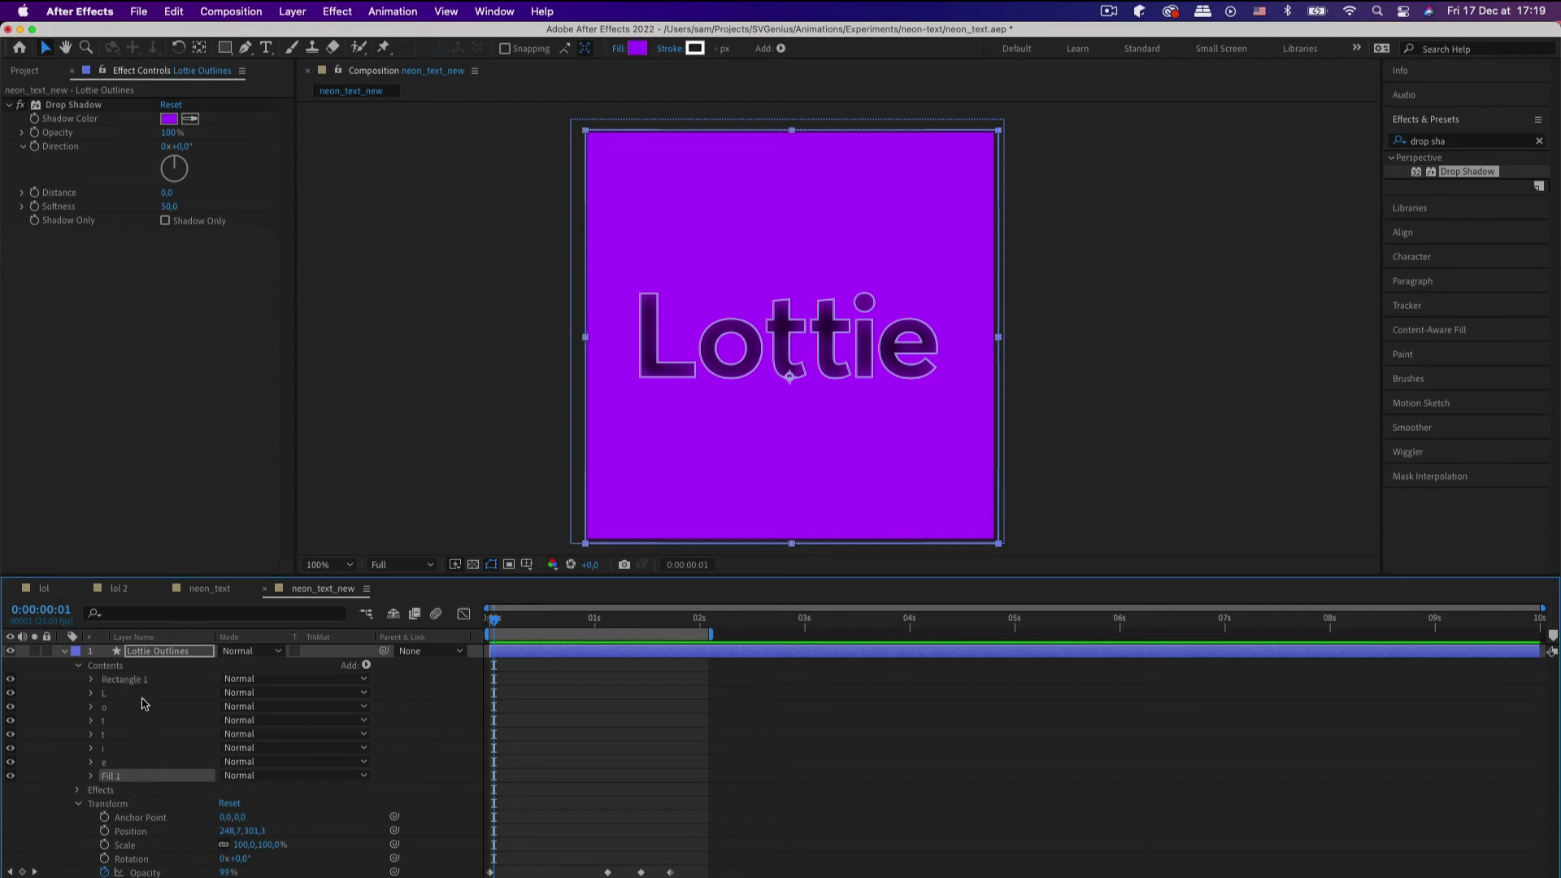
pyautogui.moveTo(134, 680); pyautogui.dragTo(122, 781)
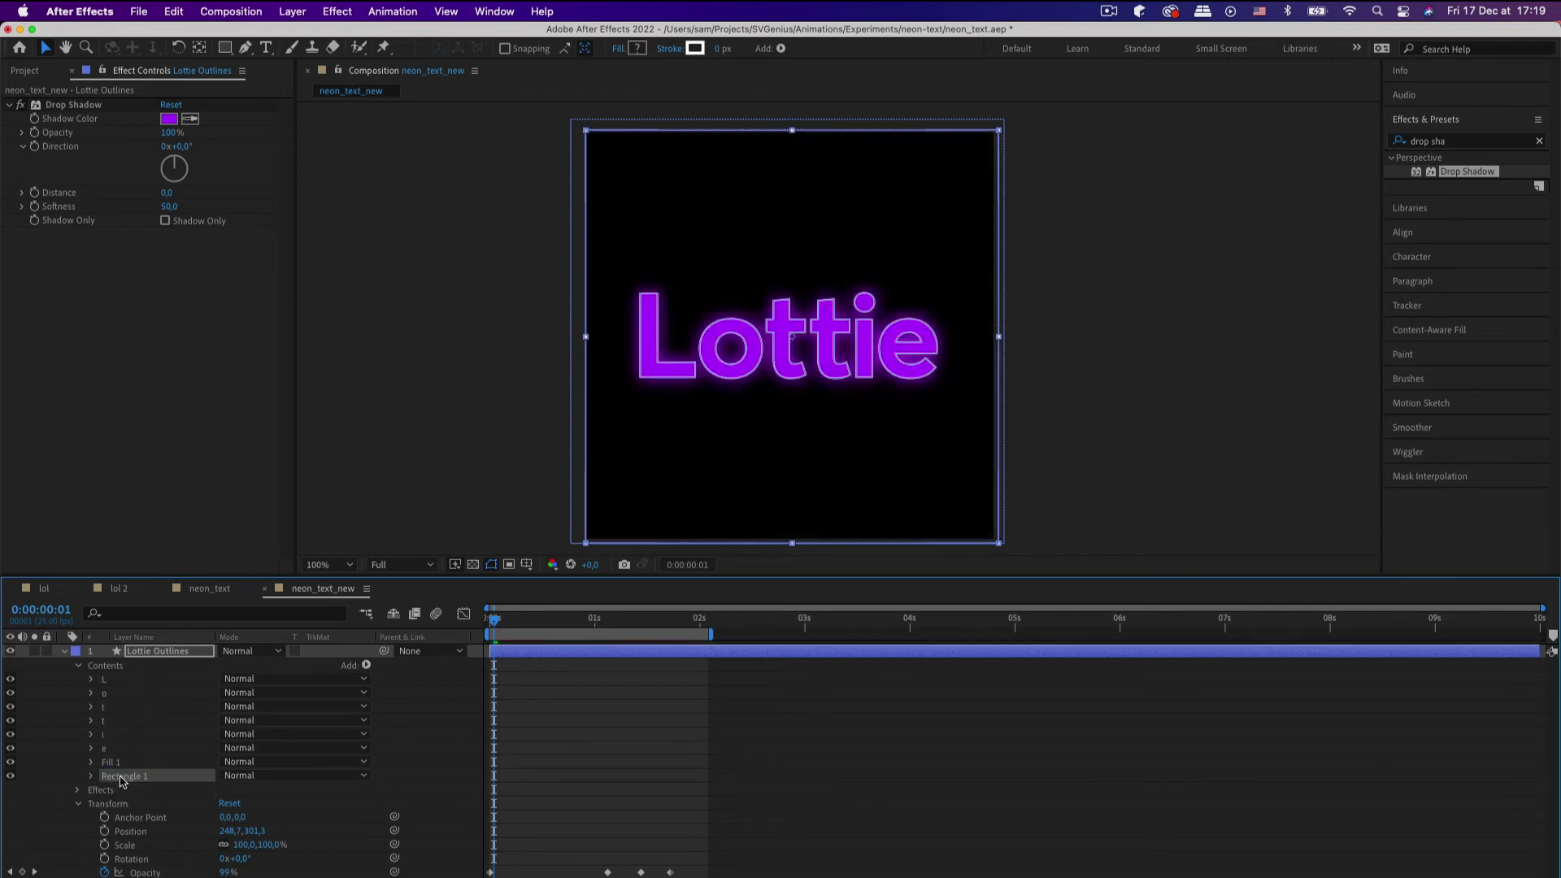
pyautogui.click(1022, 272)
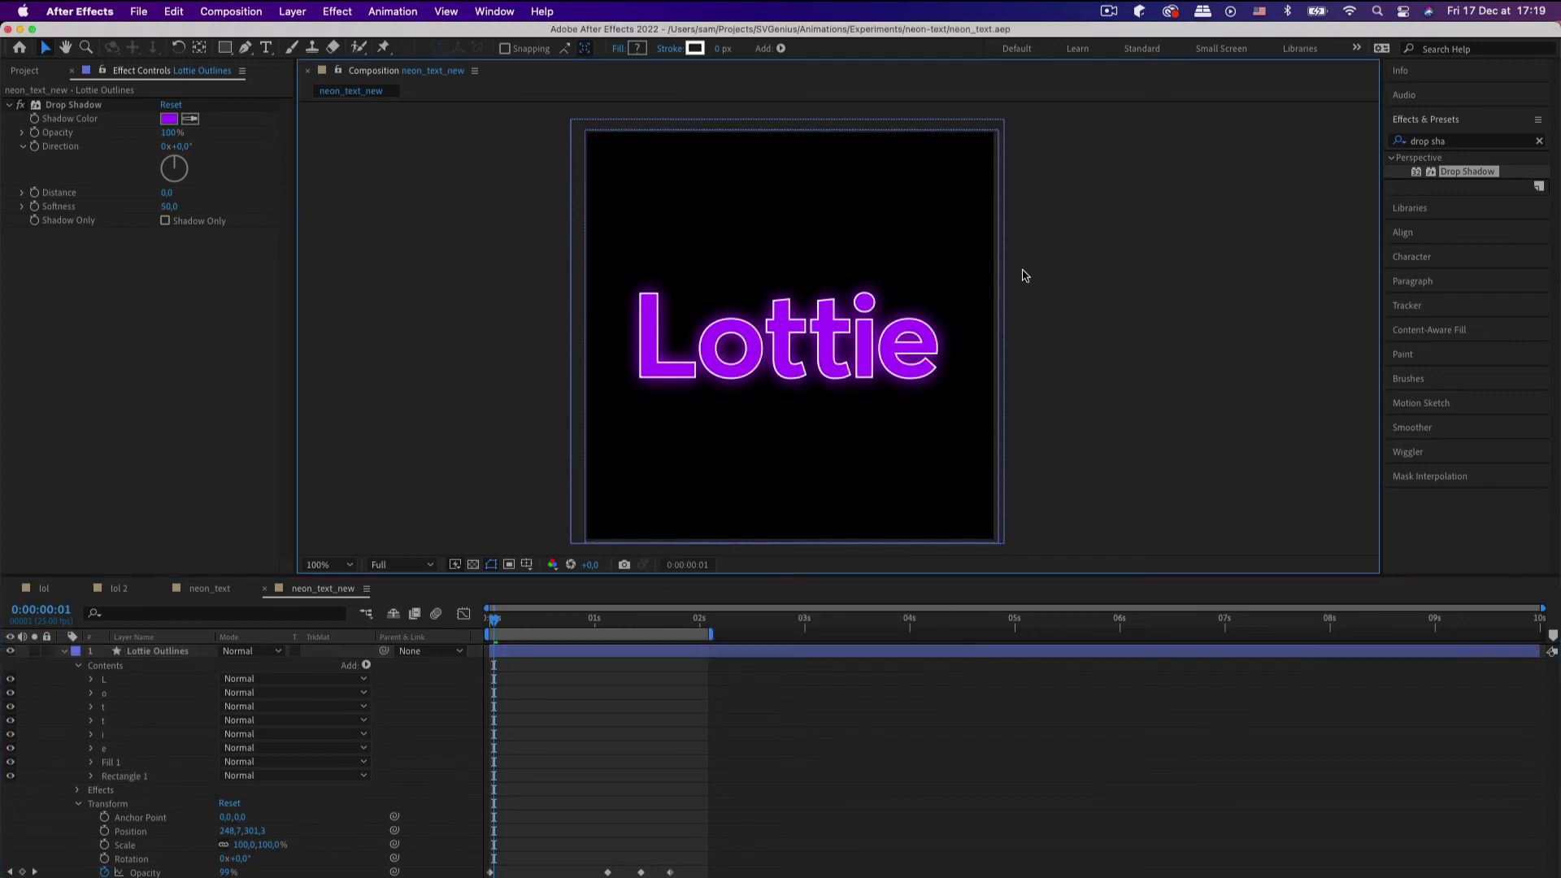
pyautogui.press(',')
pyautogui.press('.')
pyautogui.click(132, 765)
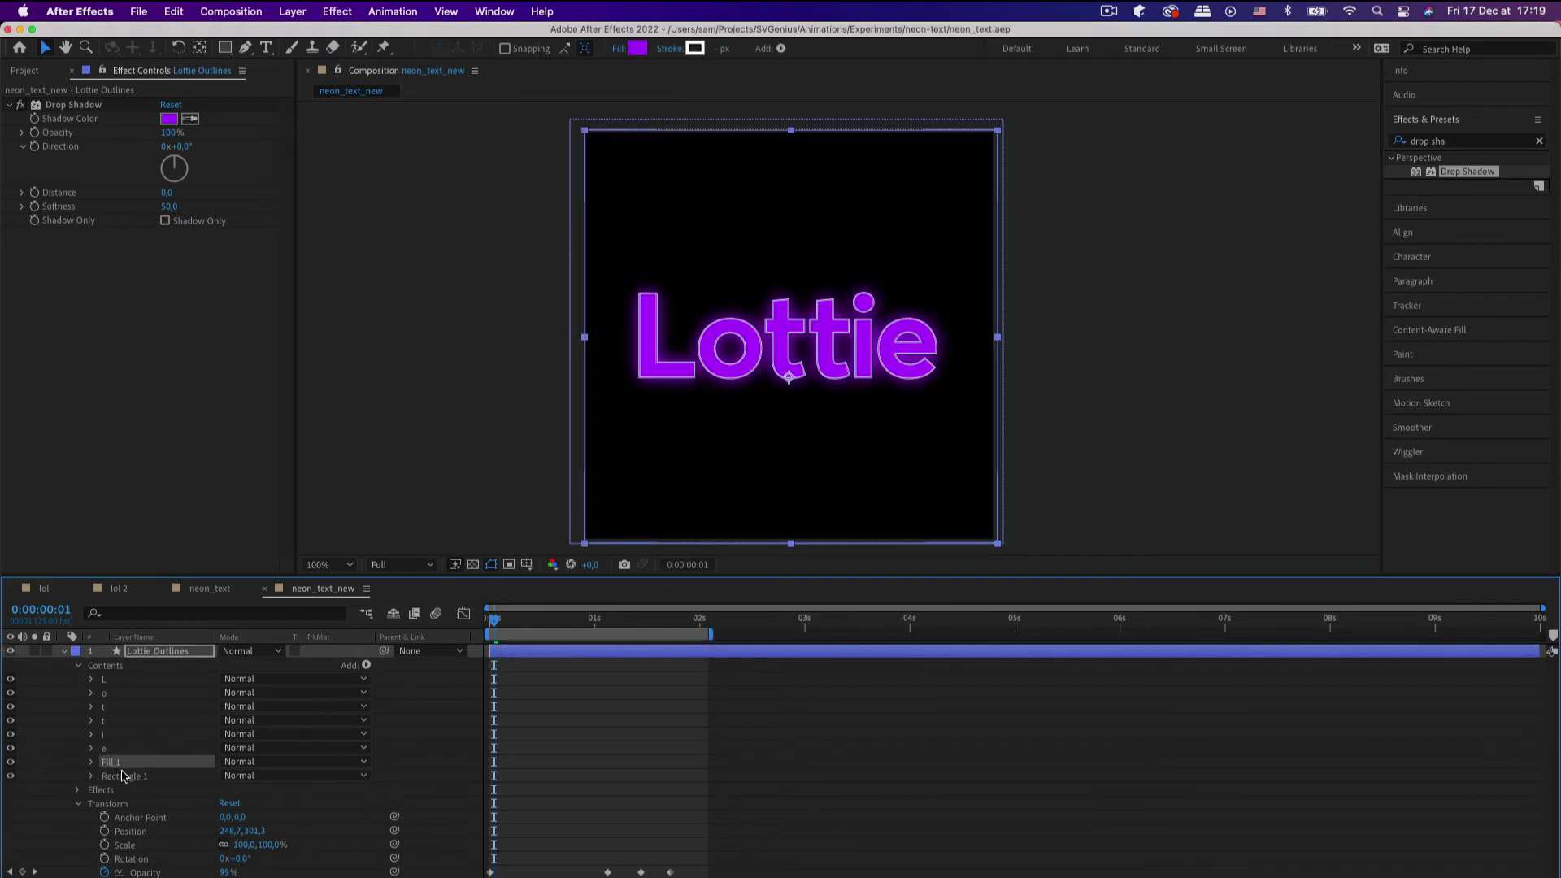
pyautogui.click(126, 776)
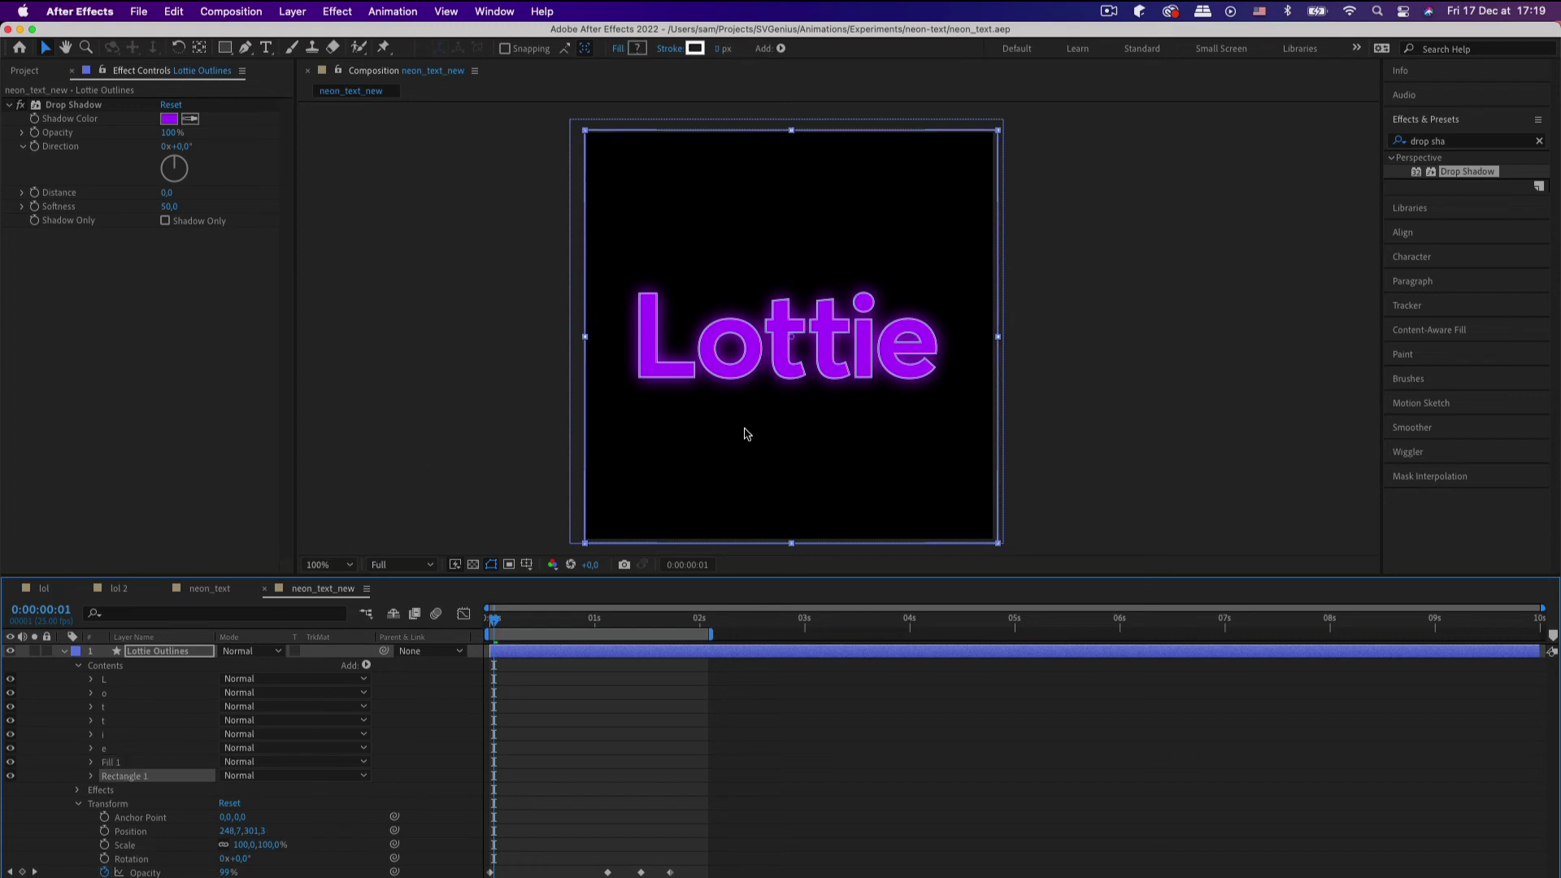
# Step: Open the LottieFiles extension, widened for a larger preview, and render the neon_text_new composition
pyautogui.click(488, 11)
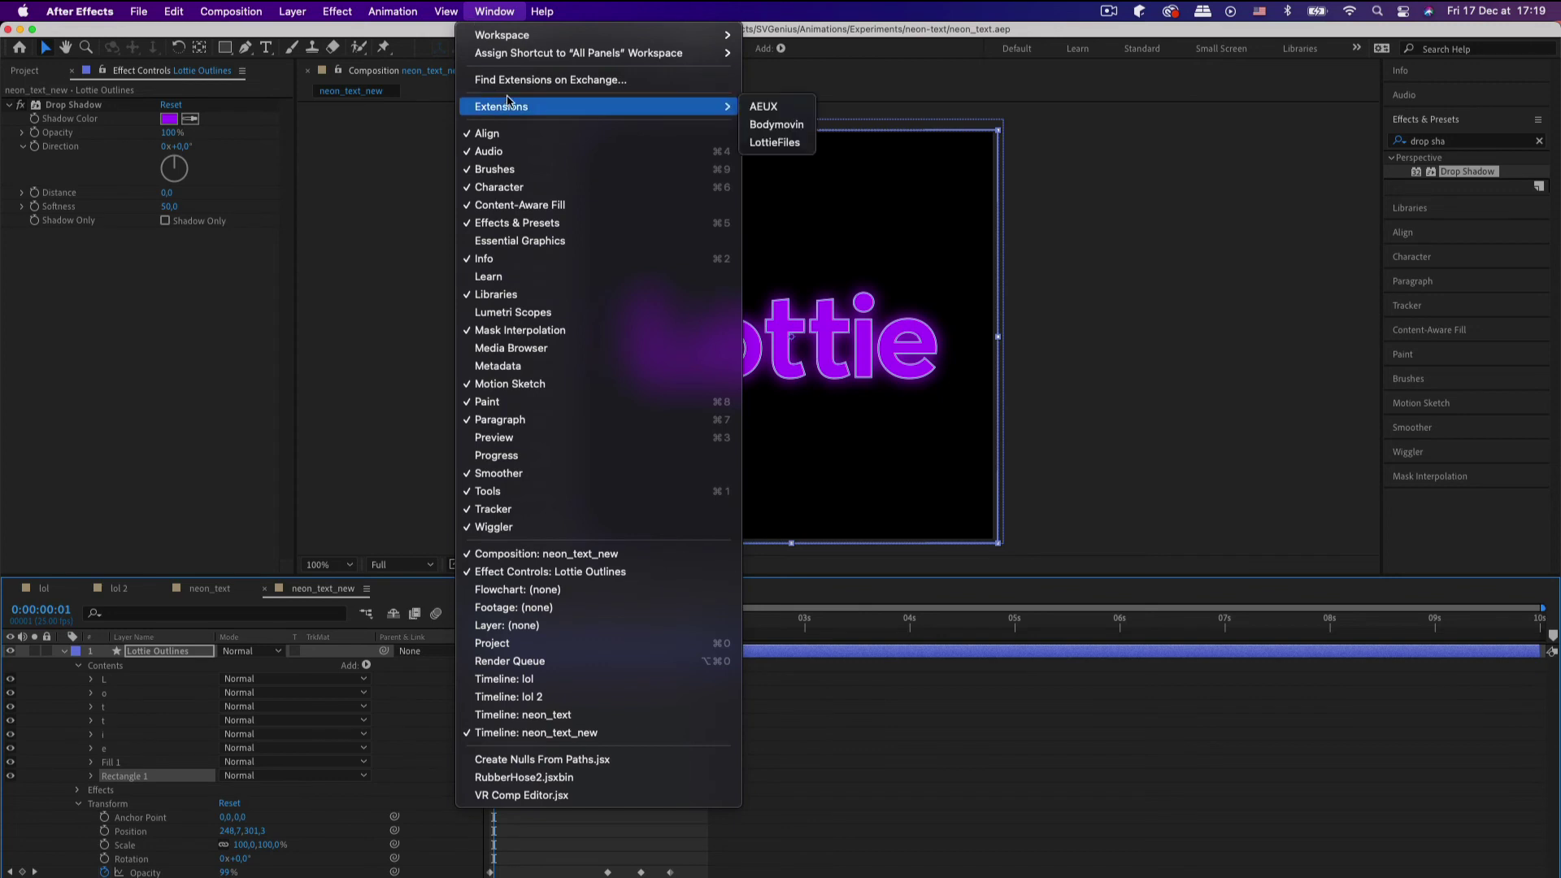
pyautogui.moveTo(713, 103)
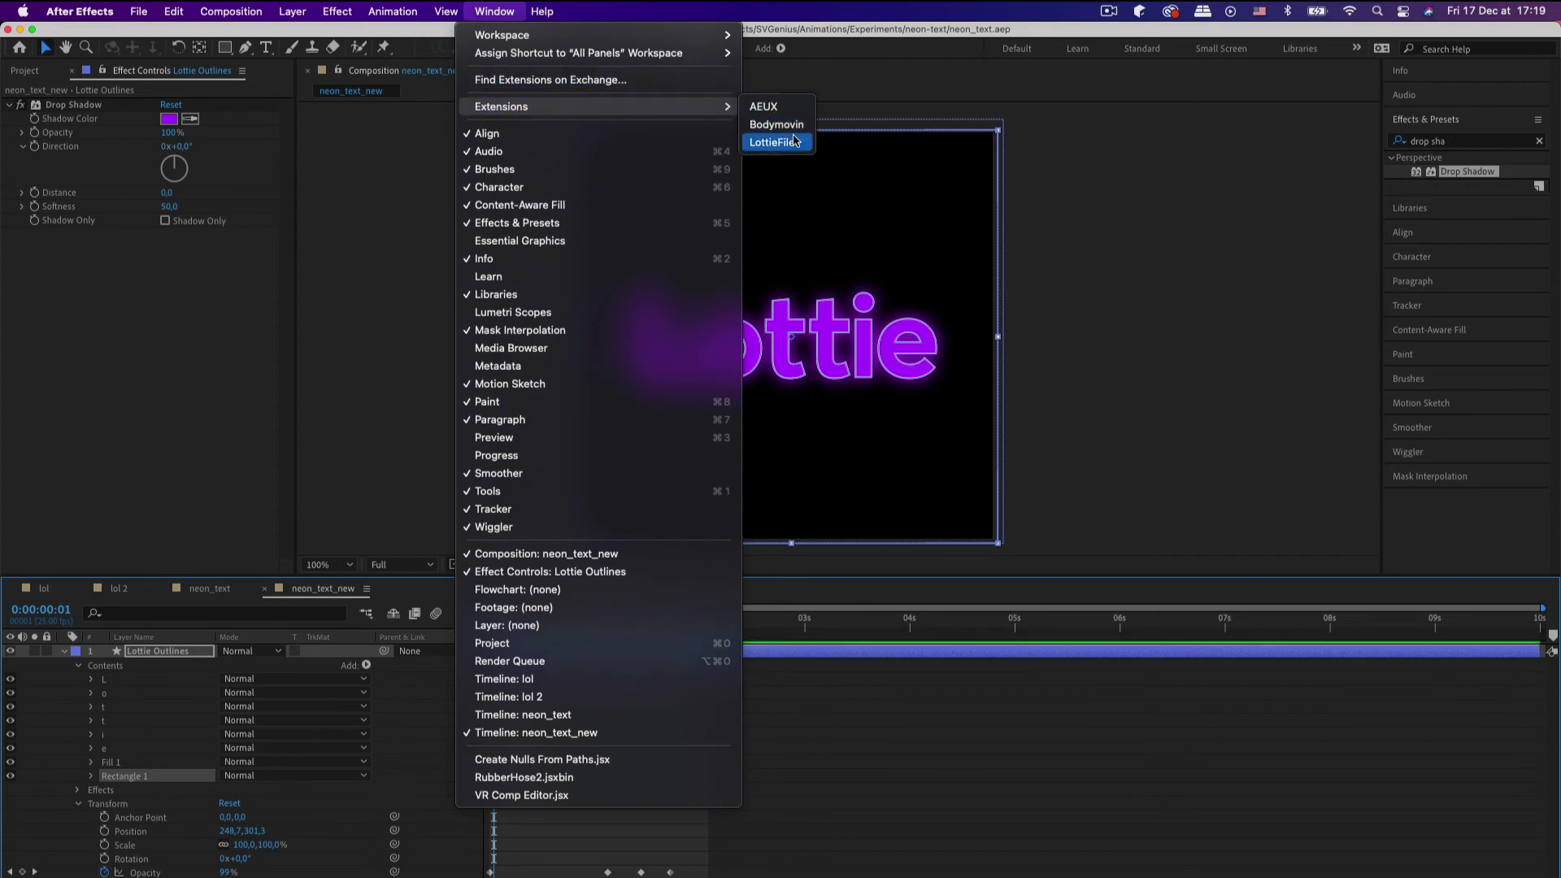
pyautogui.click(776, 142)
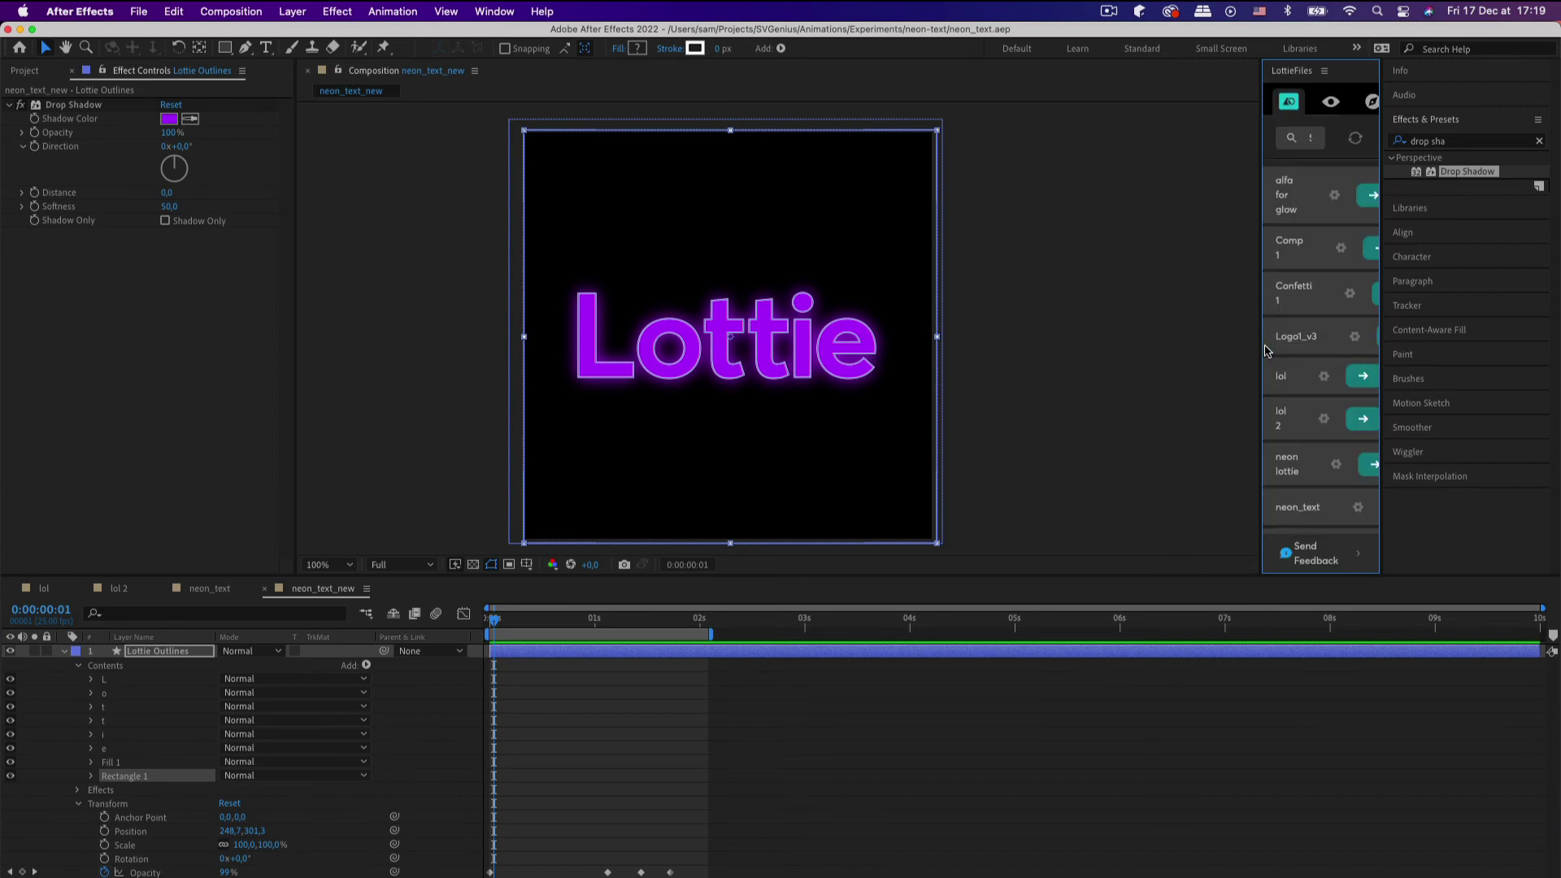
pyautogui.moveTo(1260, 348); pyautogui.dragTo(785, 317)
pyautogui.click(1350, 442)
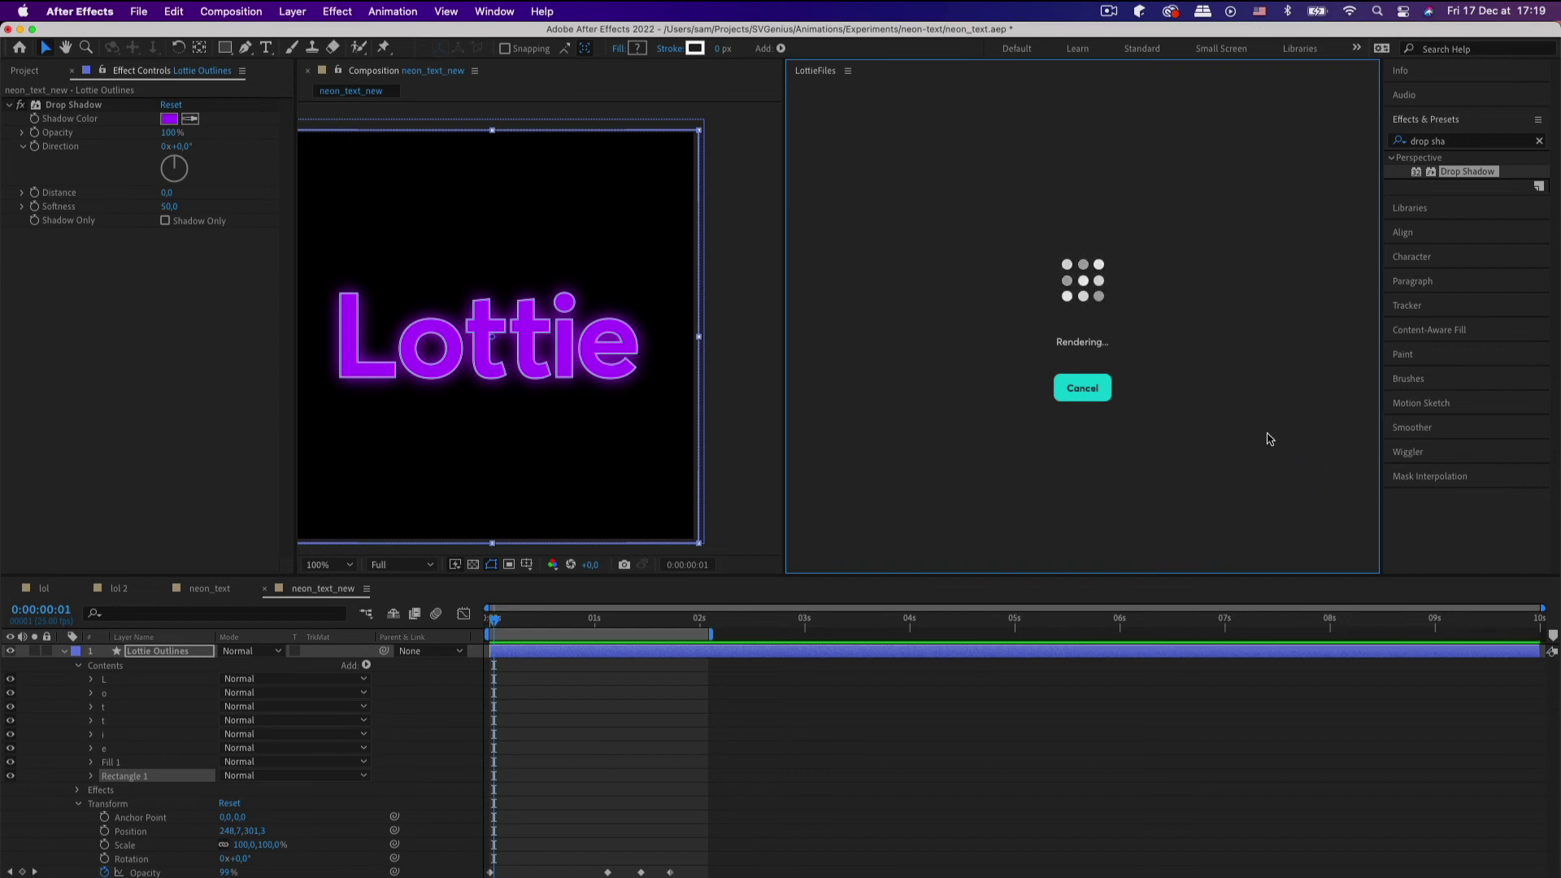
# Step: Check the glow around the text in the rendered neon_text_new preview and save the project
pyautogui.scroll(-4, 1112, 359)
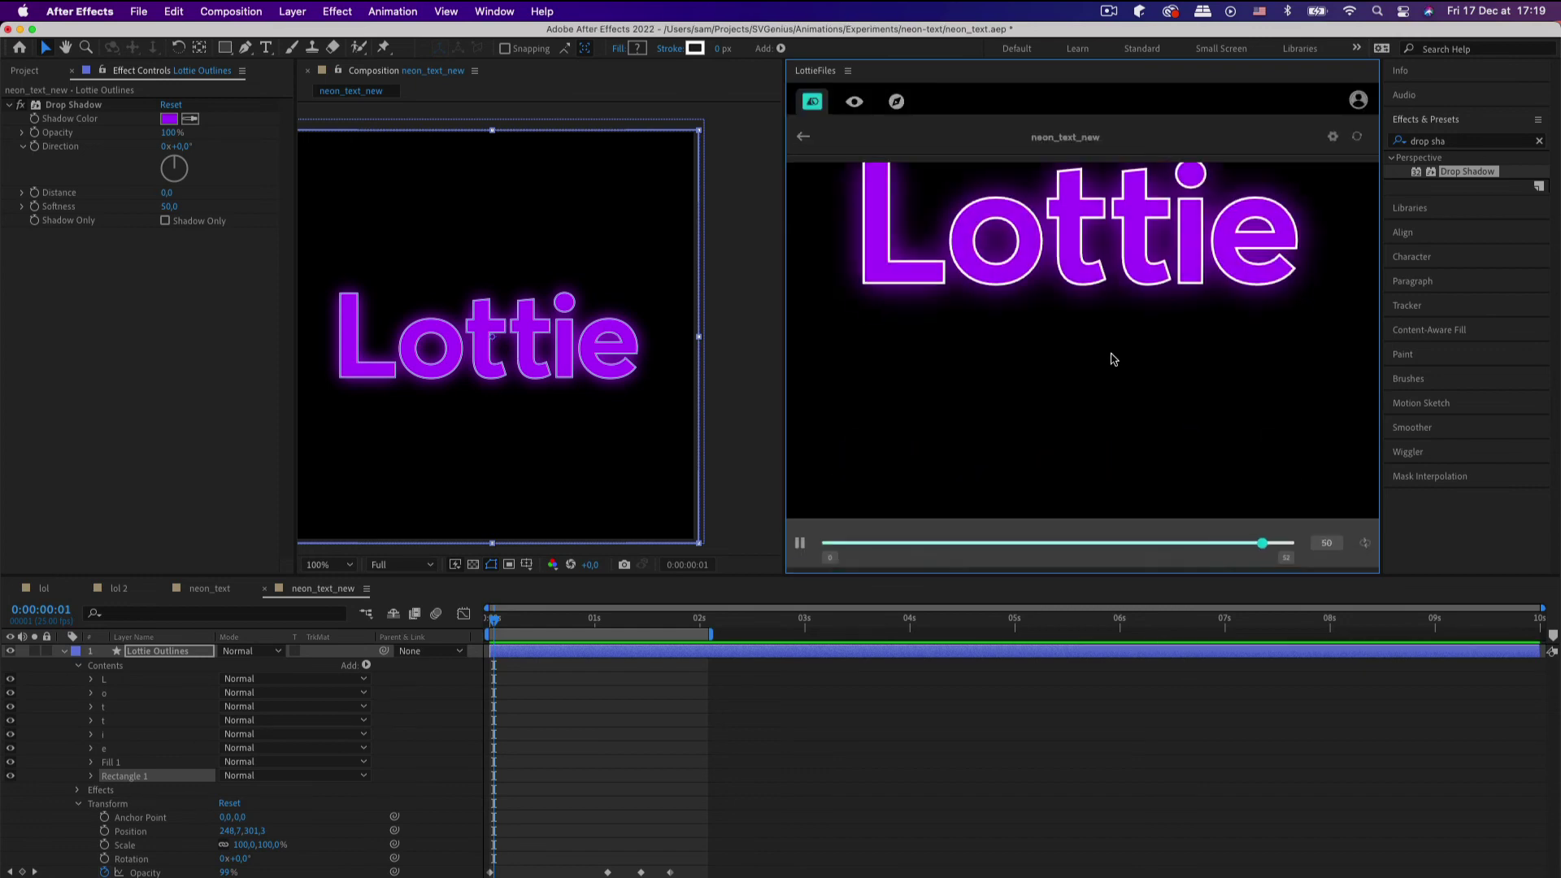
pyautogui.scroll(2, 1114, 361)
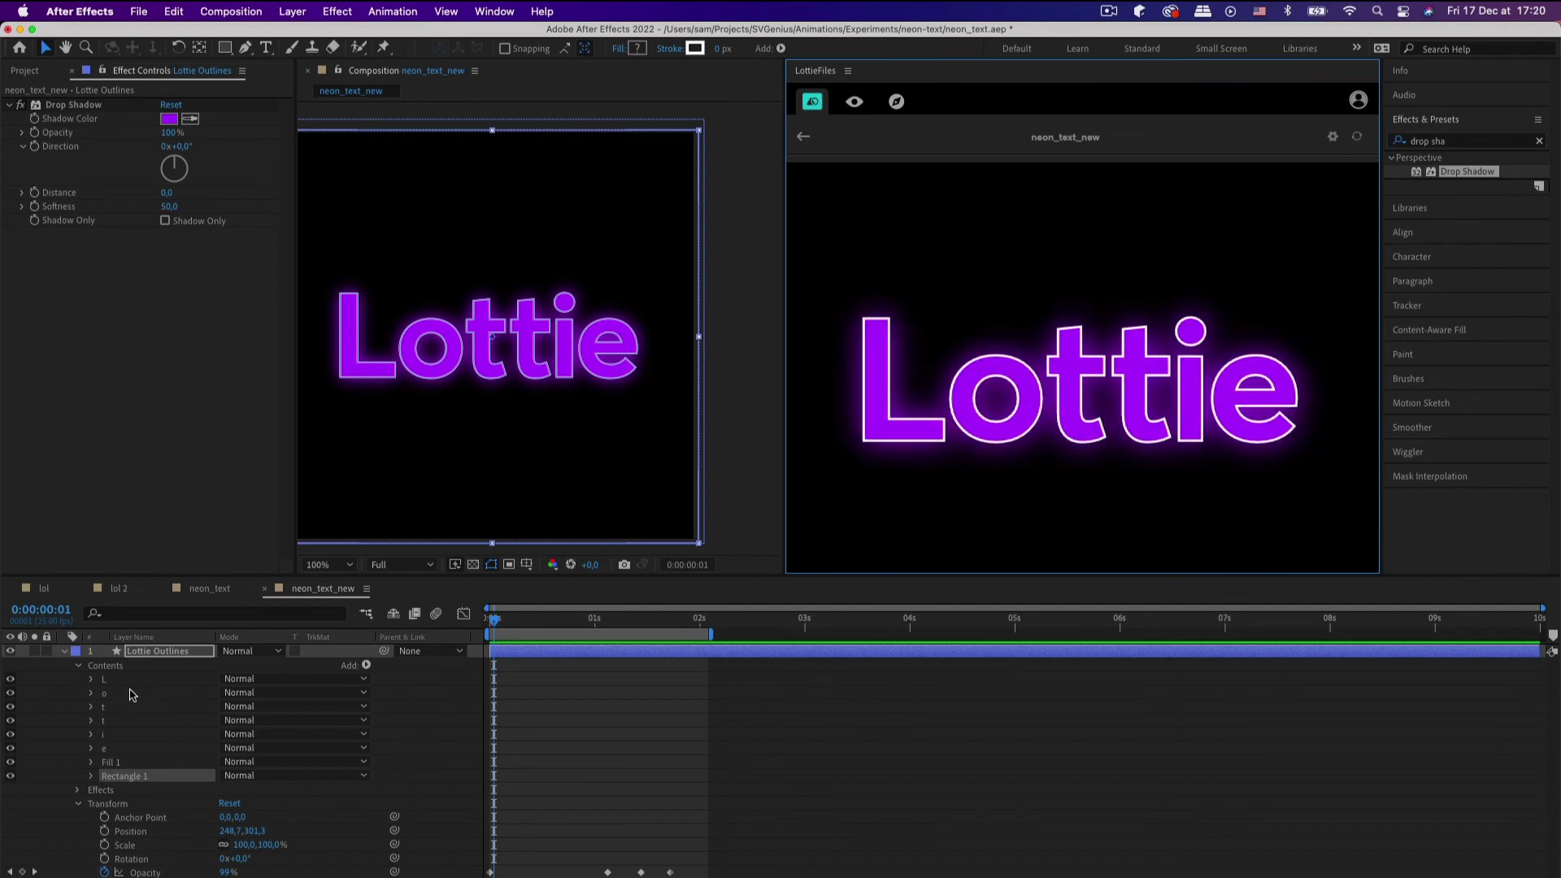
pyautogui.click(846, 402)
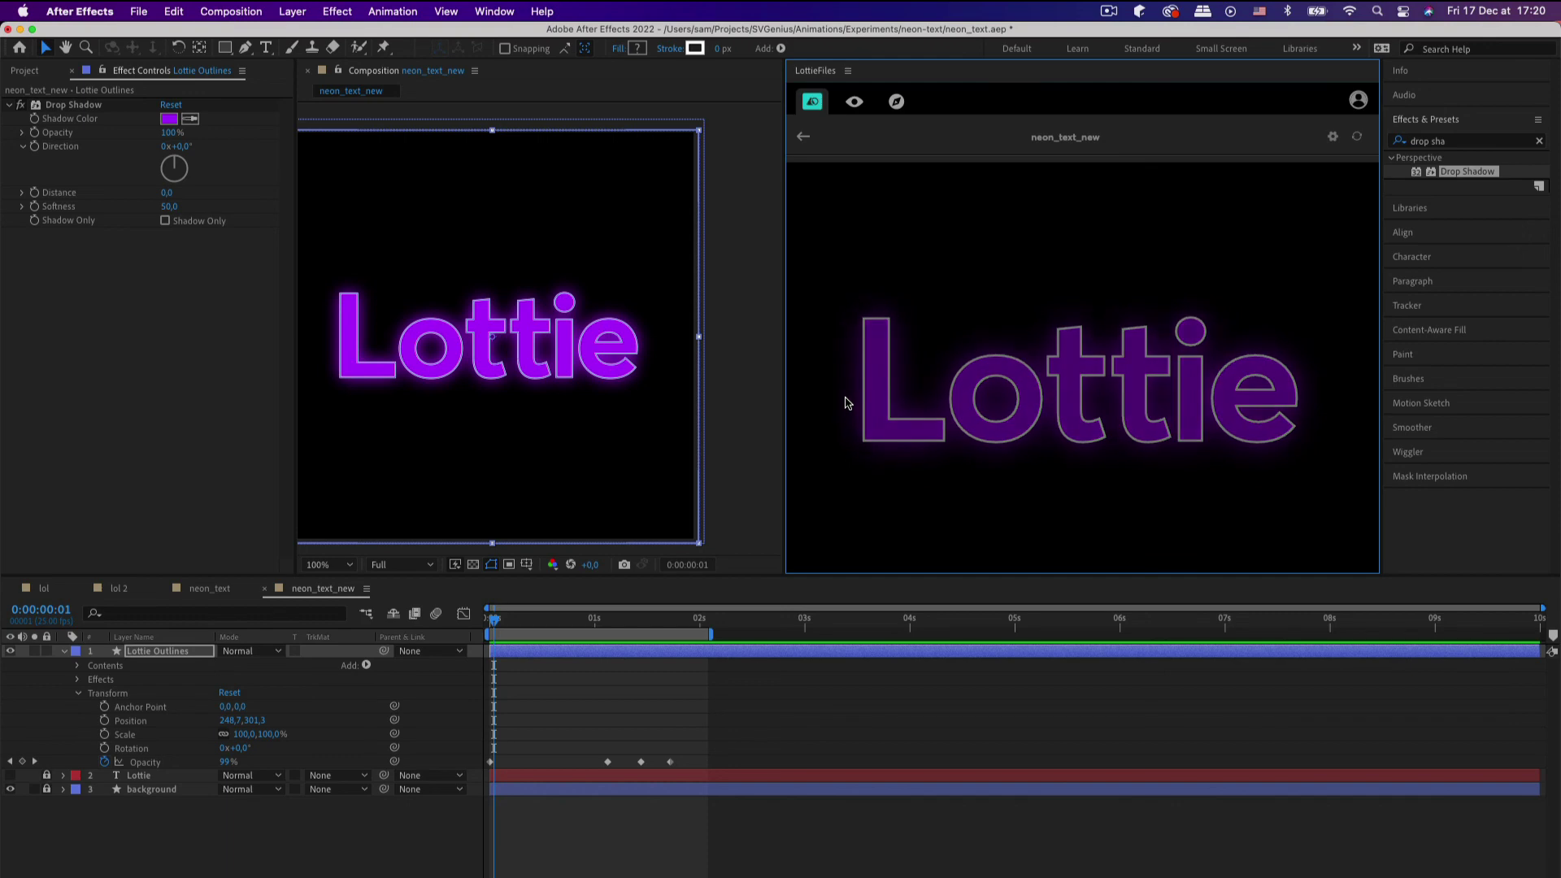
pyautogui.press('super+s')
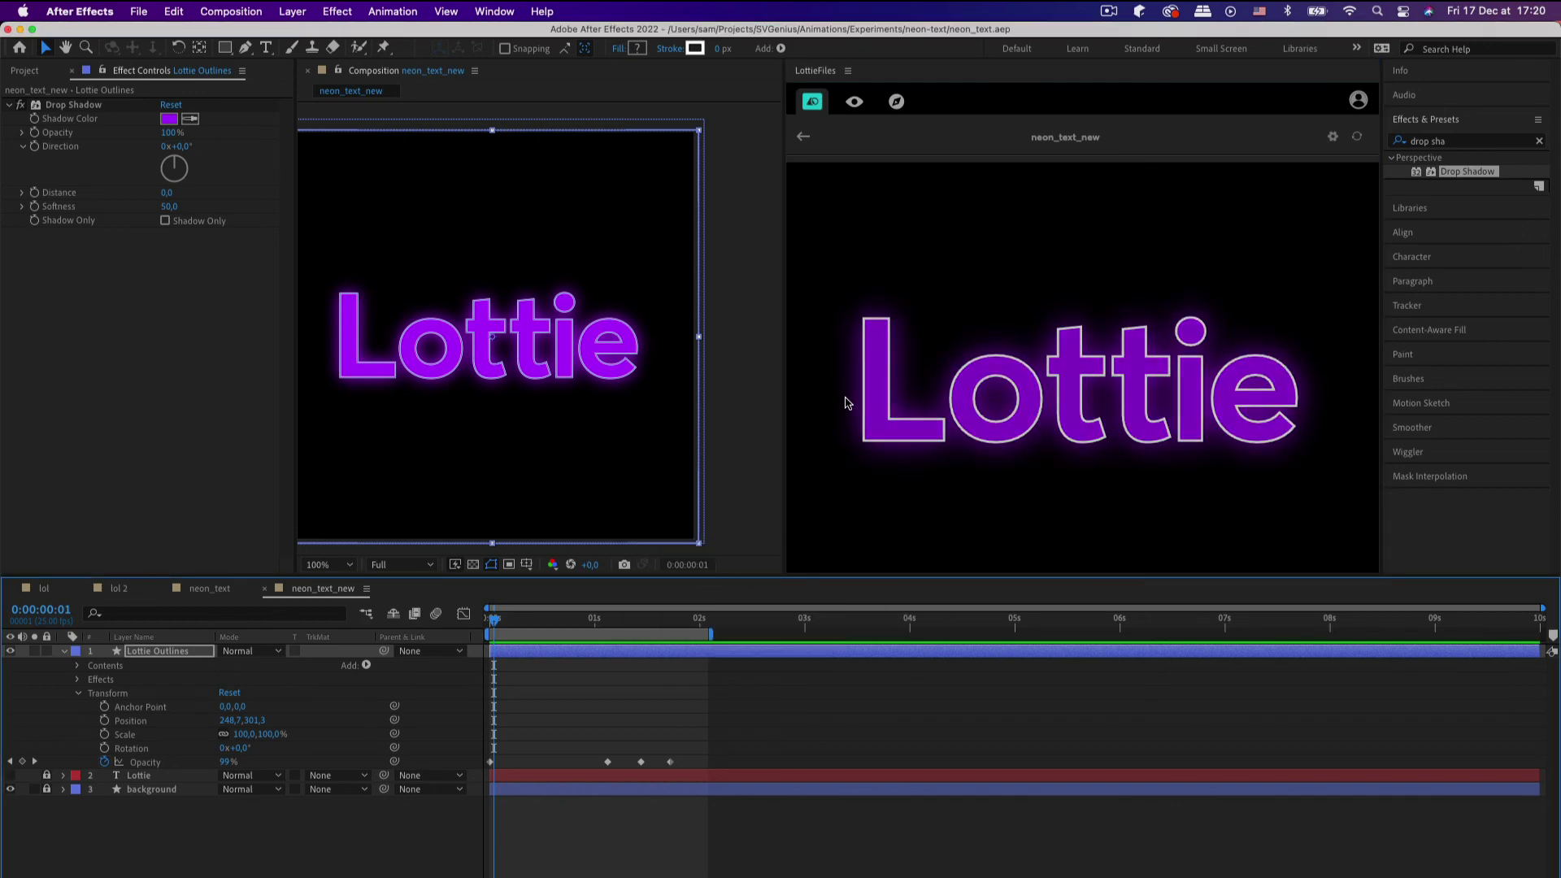